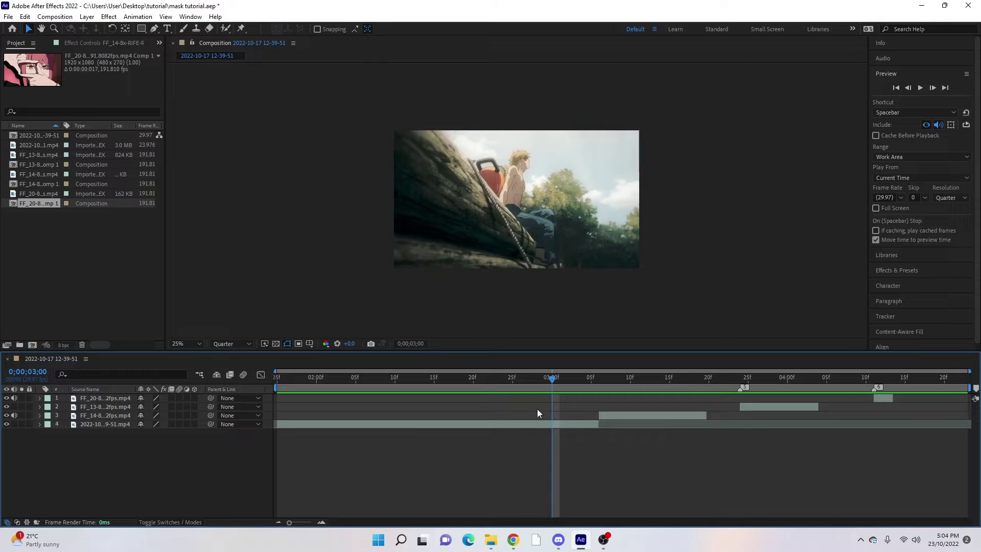
Step: Pre-compose the FF_14 clip that starts at 0;00;03;06 and enable time remapping on the resulting layer
click(557, 421)
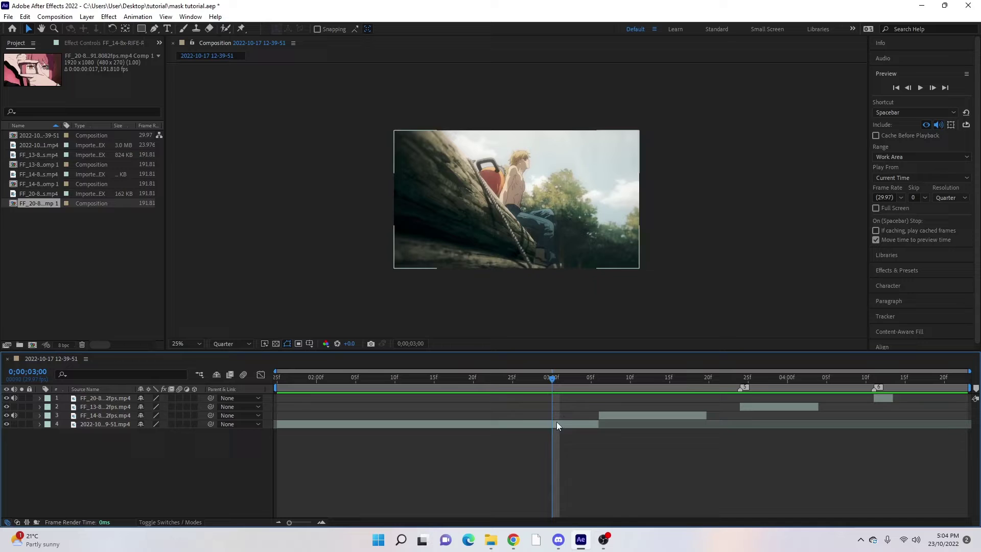
click(579, 403)
drag(553, 387, 607, 403)
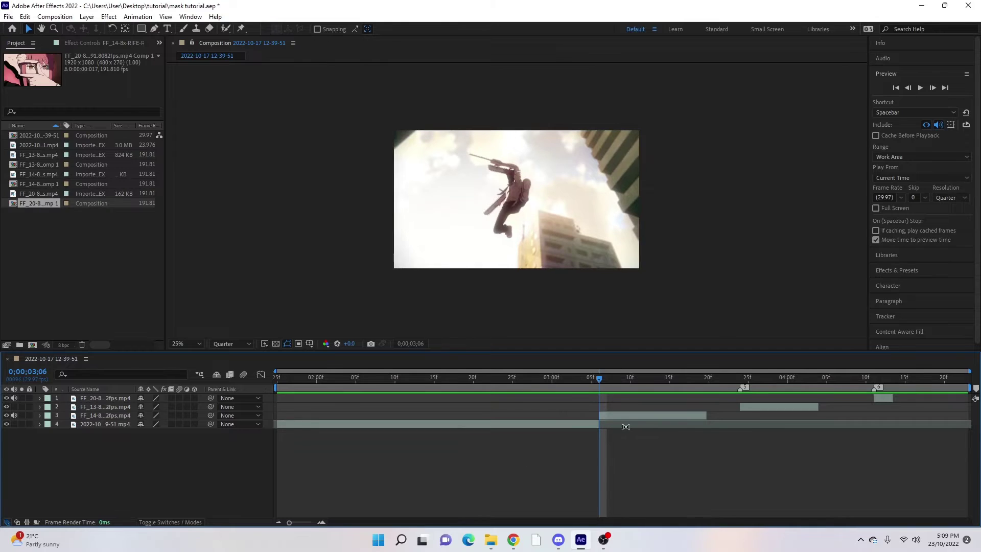
click(611, 415)
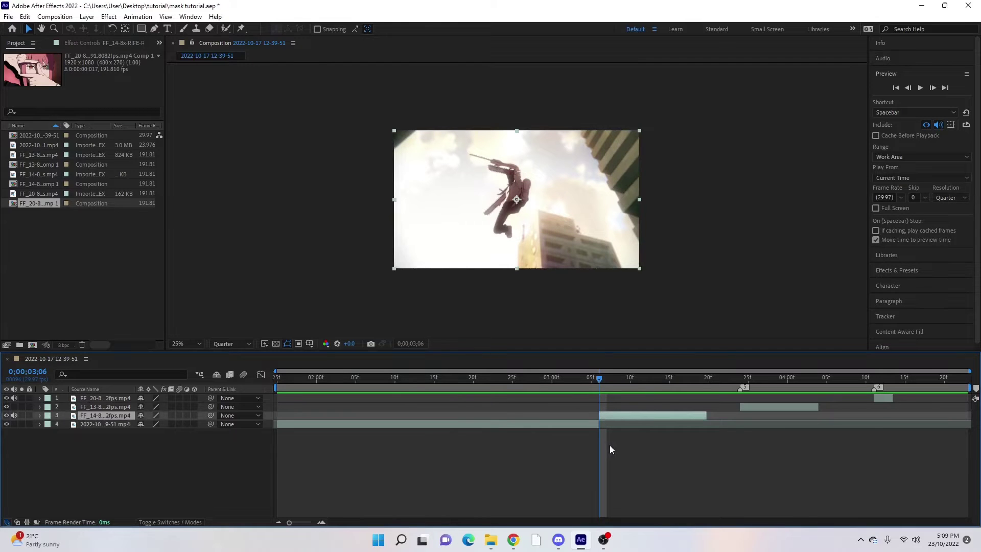
key(ctrl+shift+c)
click(515, 338)
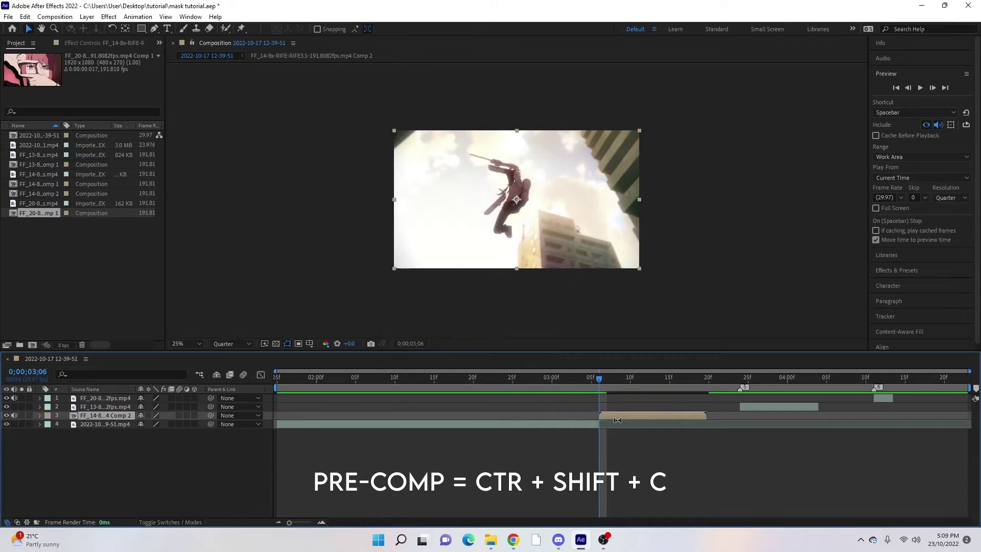
key(ctrl+alt+t)
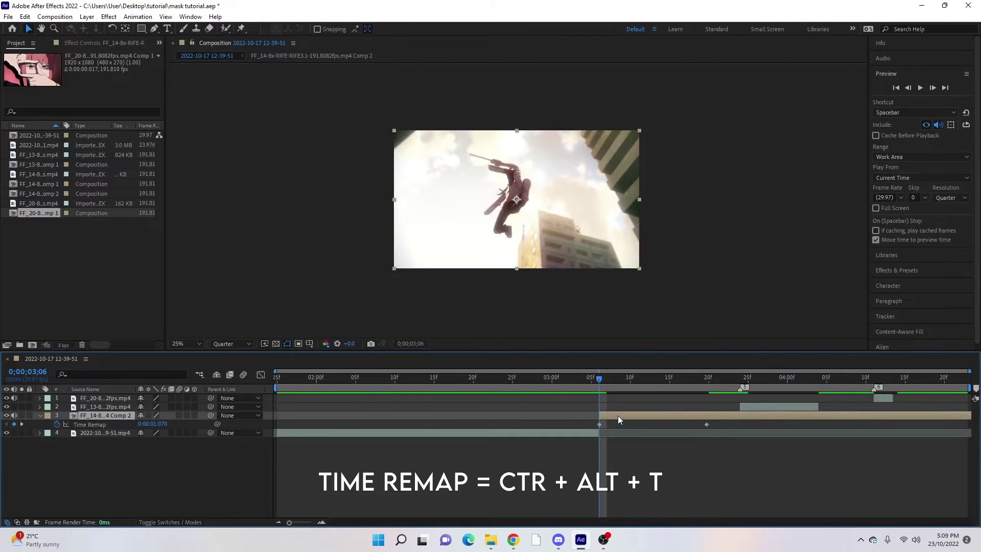
Step: Move the FF_14 layer's last Time Remap keyframe to 0;00;03;24, split the layer there and delete the part after the cut
click(738, 379)
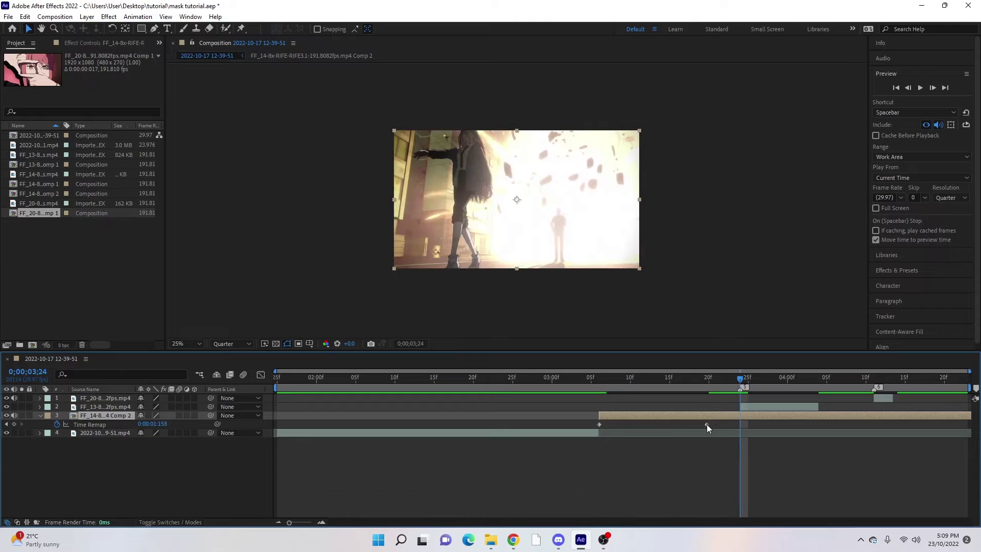
drag(707, 424, 740, 425)
key(ctrl+shift+d)
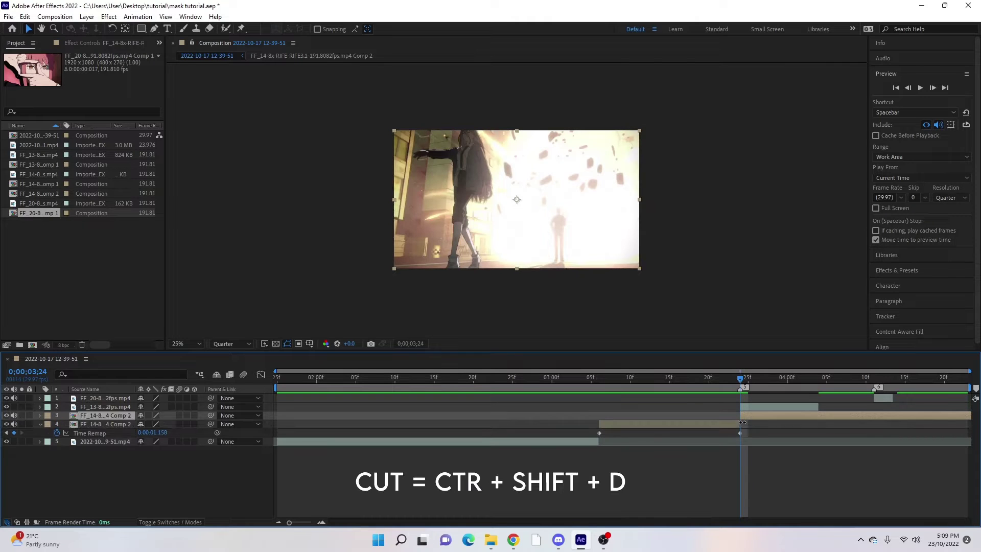
key(Delete)
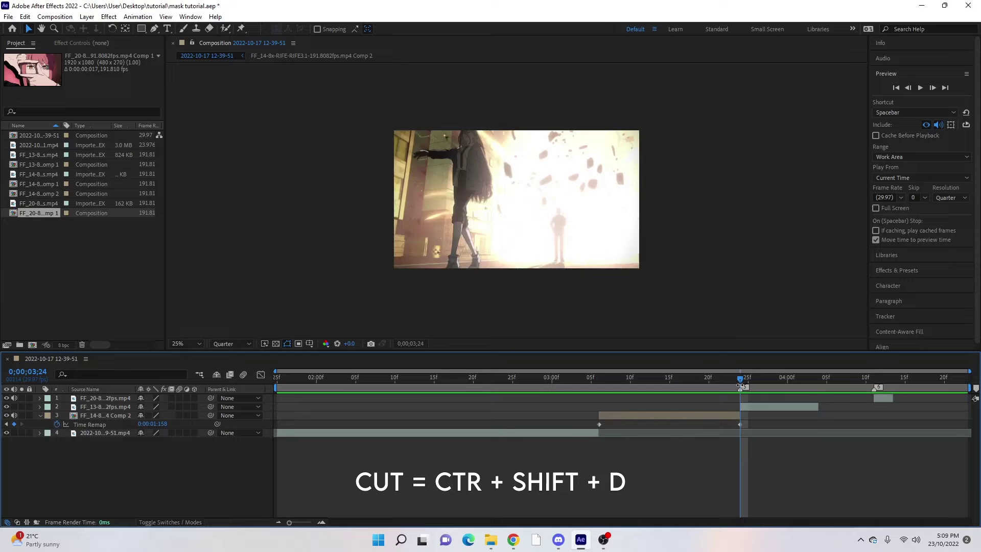
Step: Split the FF_14 layer at 0;00;03;07 and move the one-frame first piece back to start at 0;00;02;27
drag(723, 378, 604, 381)
click(608, 414)
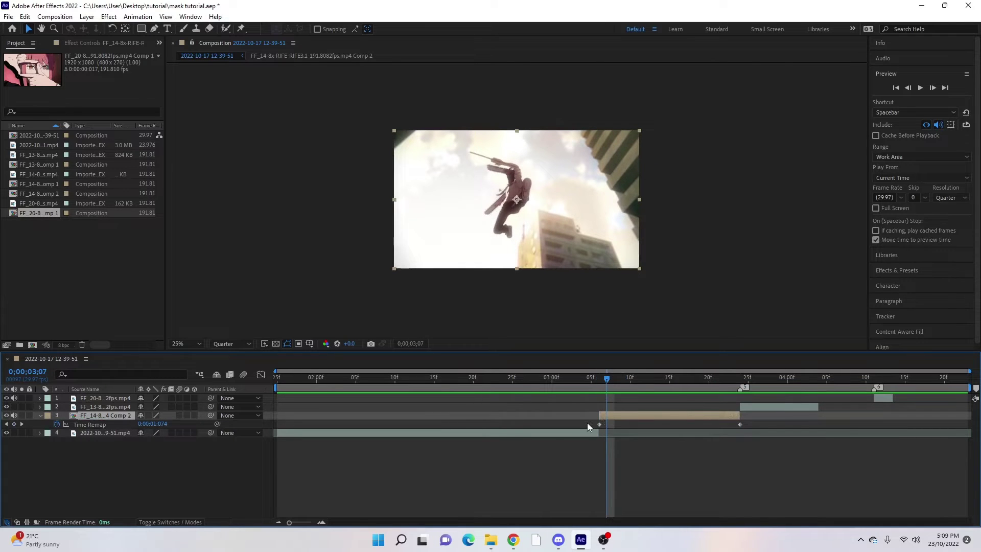
key(ctrl+shift+d)
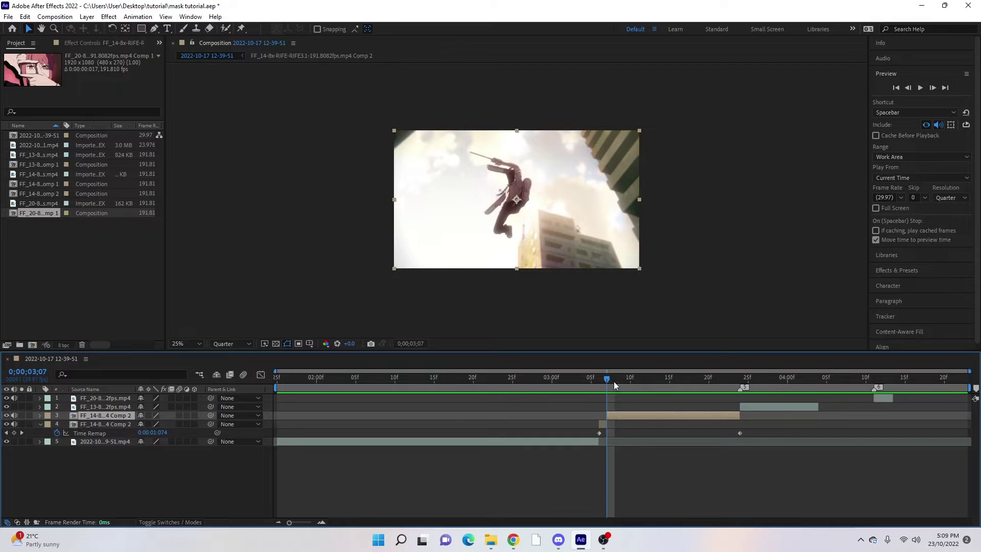
key(Page_Up)
drag(603, 424, 532, 425)
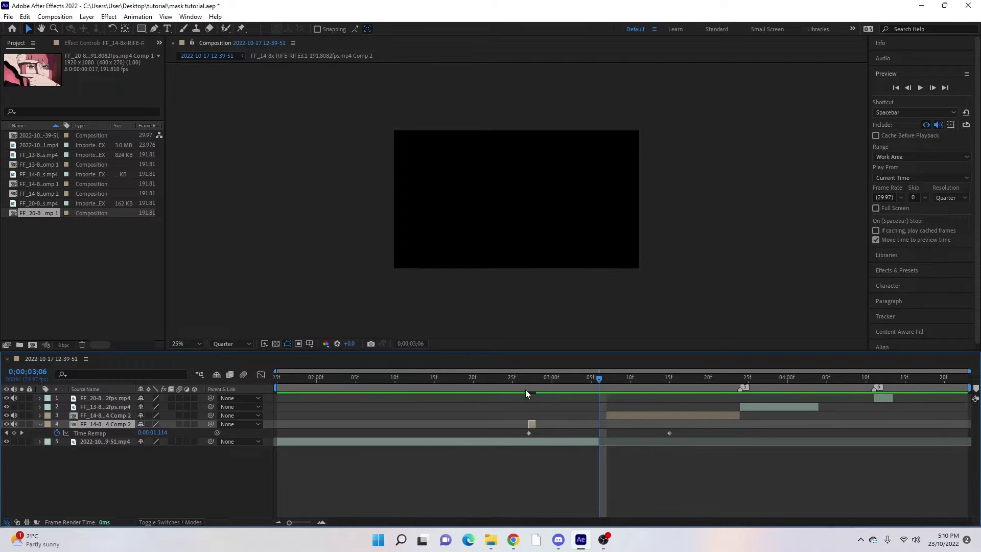
Step: Apply Freeze Frame to the one-frame piece at 0;00;02;27 and extend its end to 0;00;03;06
click(526, 385)
click(531, 415)
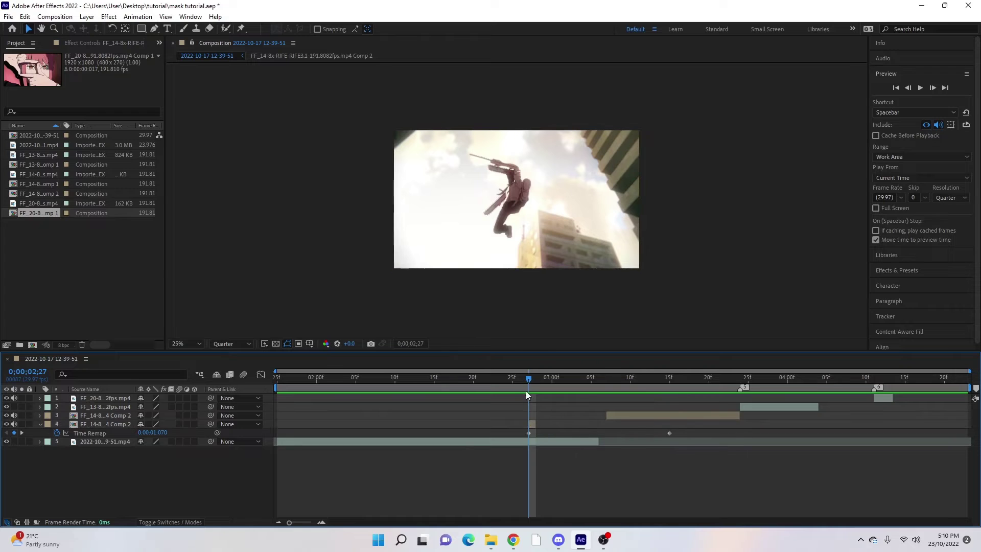
click(531, 425)
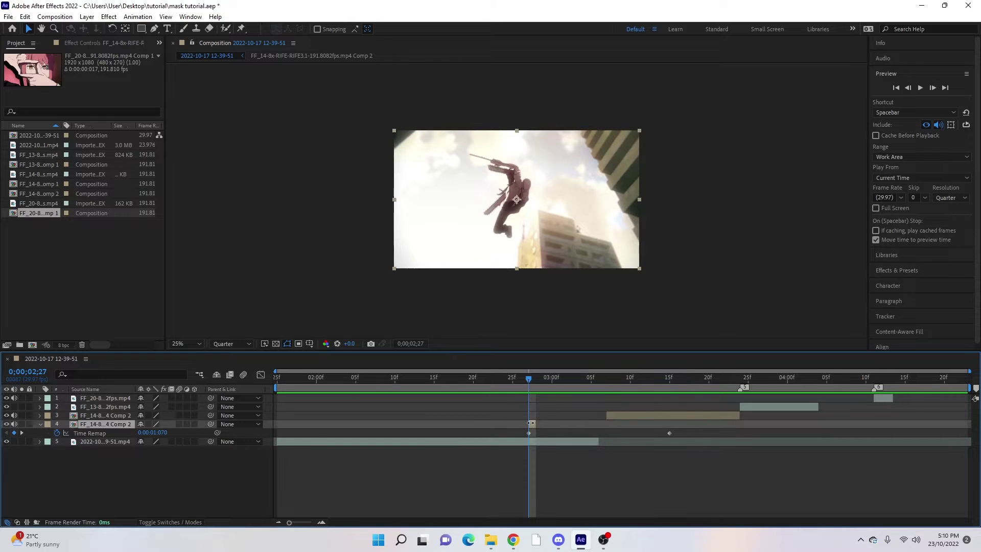
right_click(531, 422)
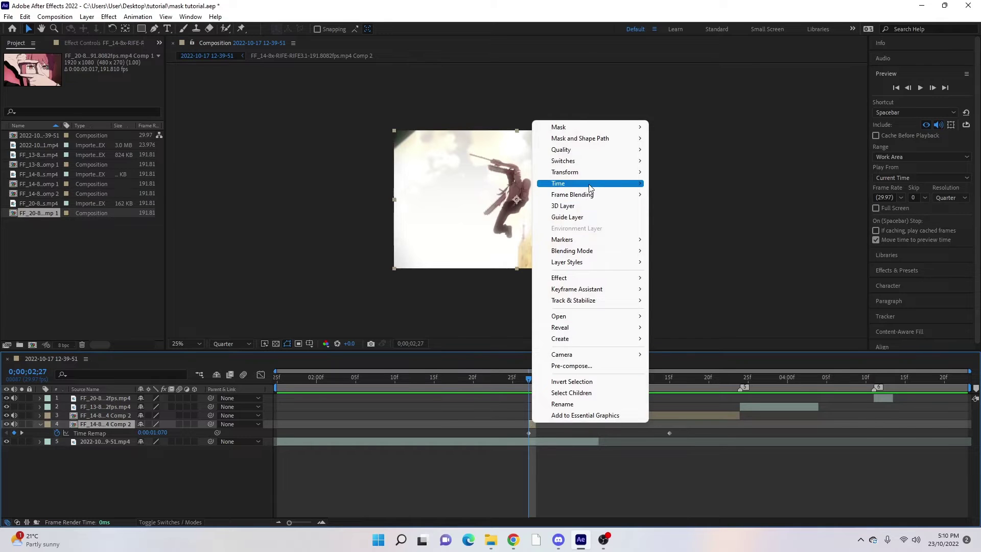
mouse_move(606, 186)
click(683, 217)
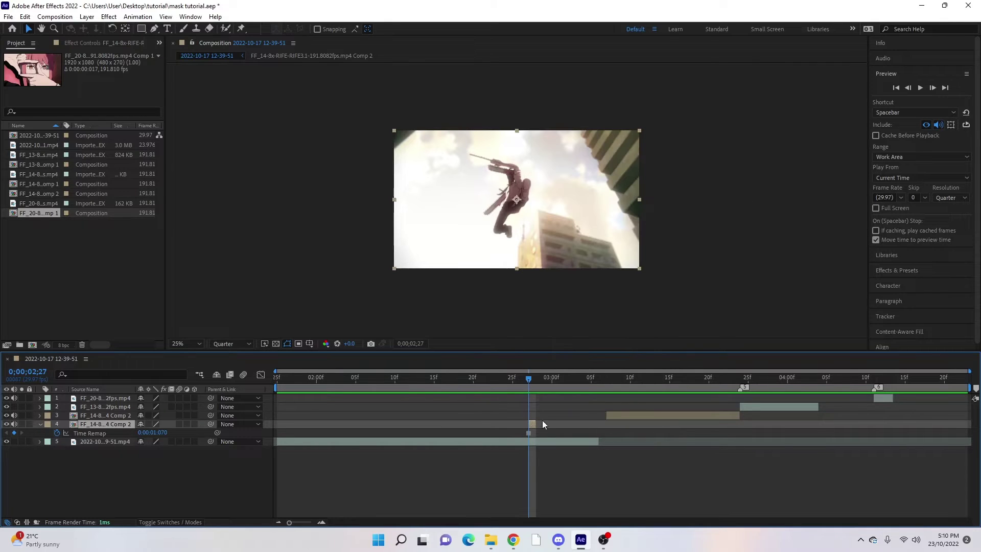
drag(538, 420, 599, 420)
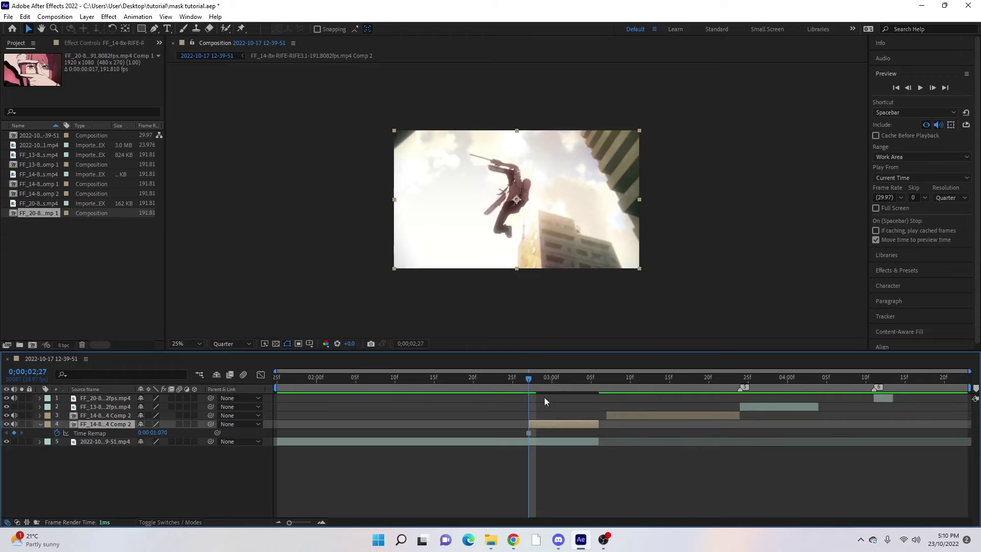
Step: Shift the remaining FF_14 piece to start at 0;00;03;06 and extend it and its last Time Remap keyframe to 0;00;03;24
drag(525, 374, 615, 419)
key(u)
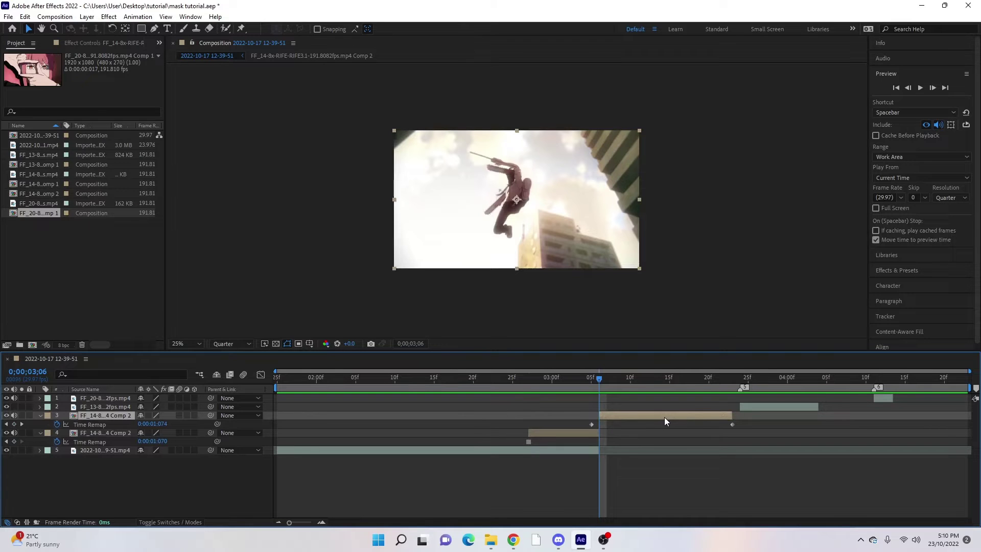
drag(731, 424, 737, 424)
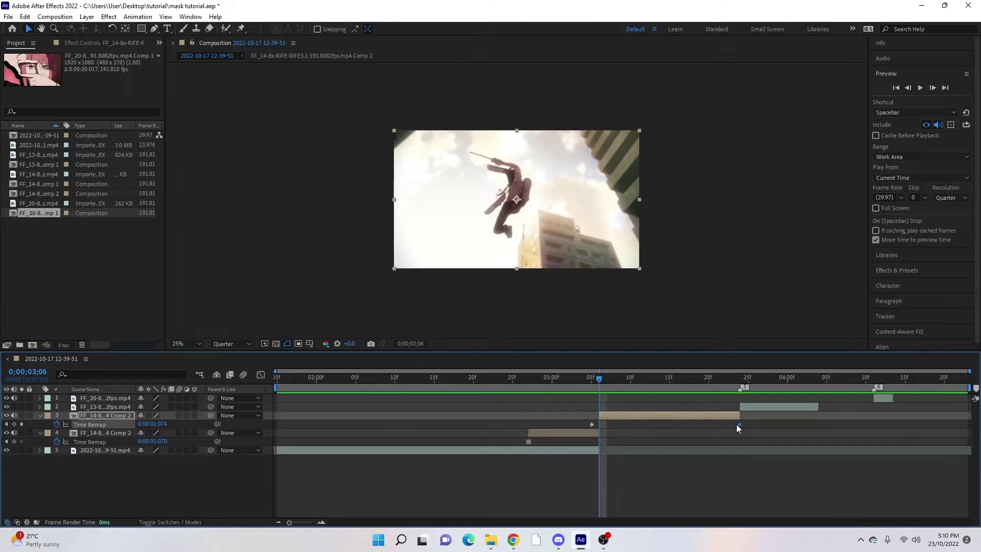
drag(749, 384, 591, 411)
click(584, 433)
click(613, 416)
key(u)
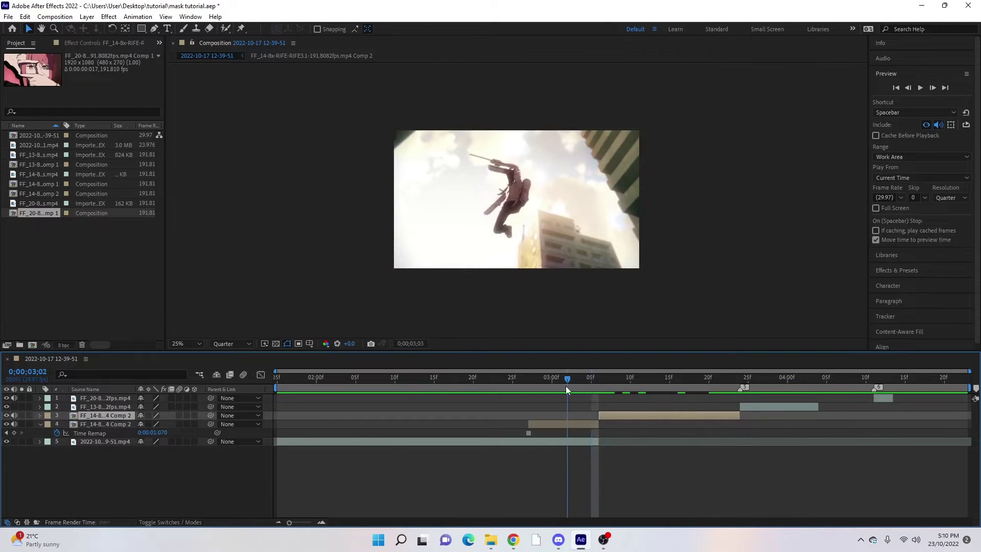
Step: Open the frozen layer's pre-comp and set its composition frame rate to 29.97 frames per second
drag(581, 384, 560, 422)
click(560, 422)
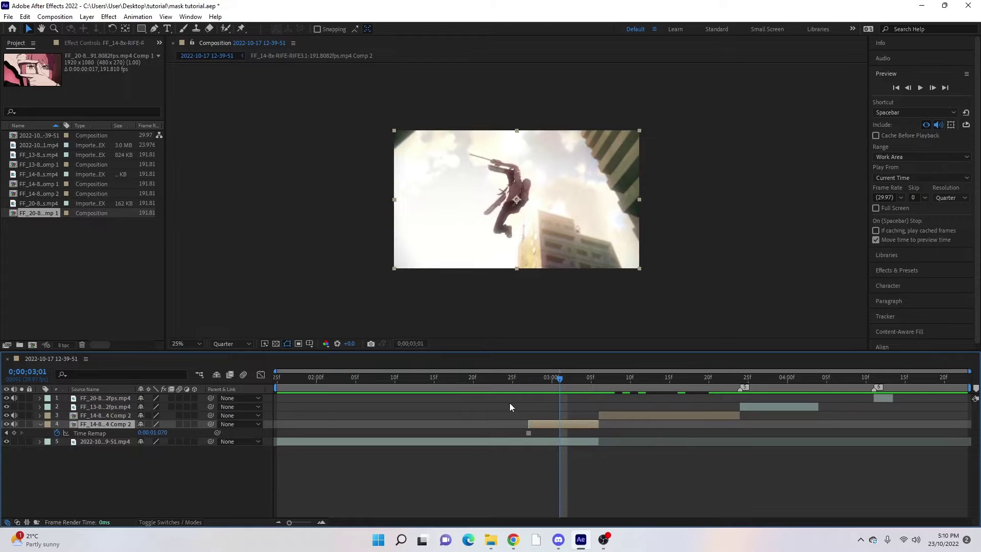
double_click(558, 425)
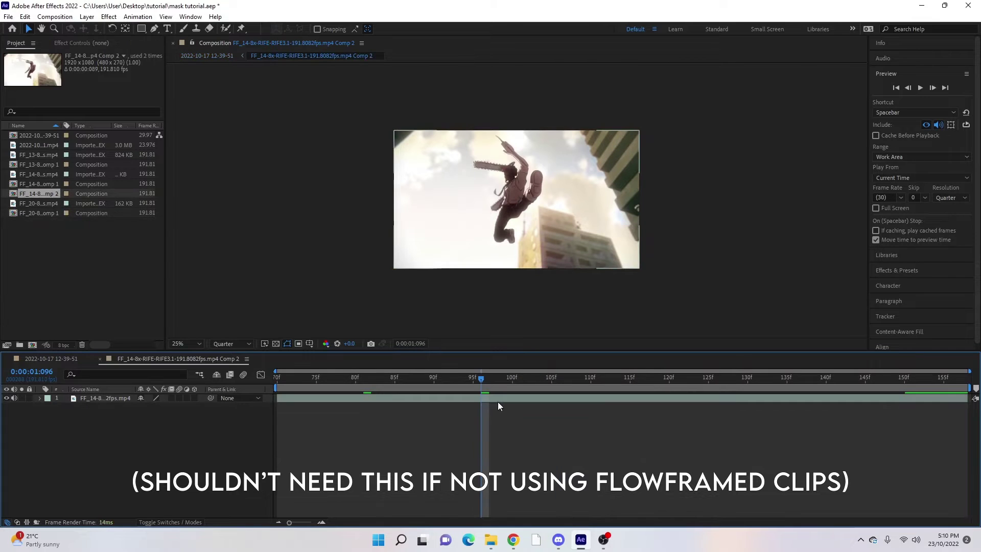
click(64, 17)
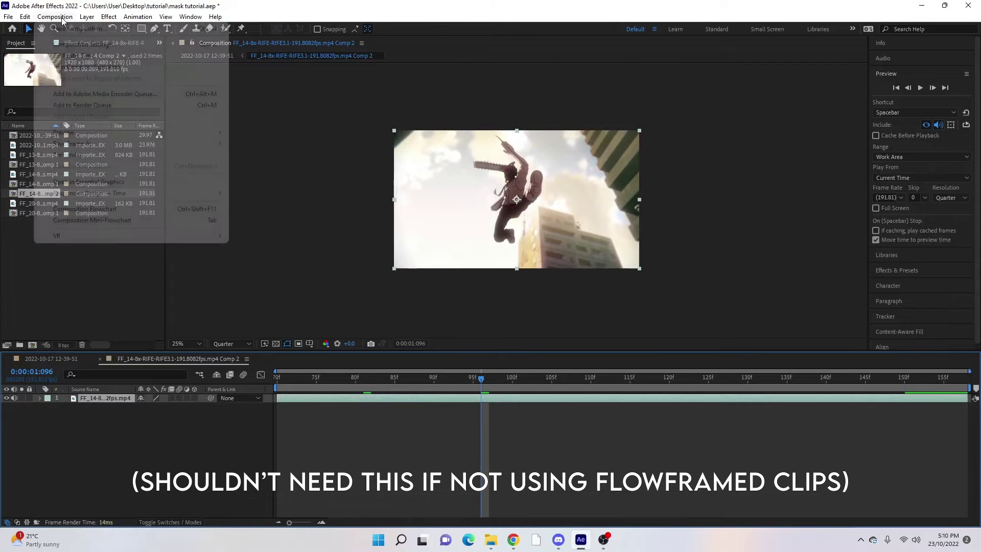
click(94, 46)
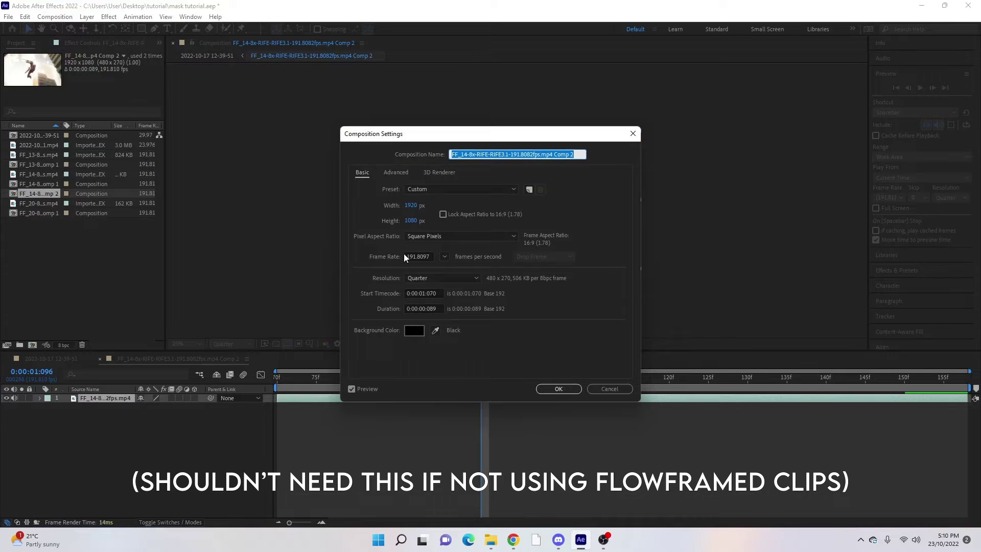
double_click(428, 257)
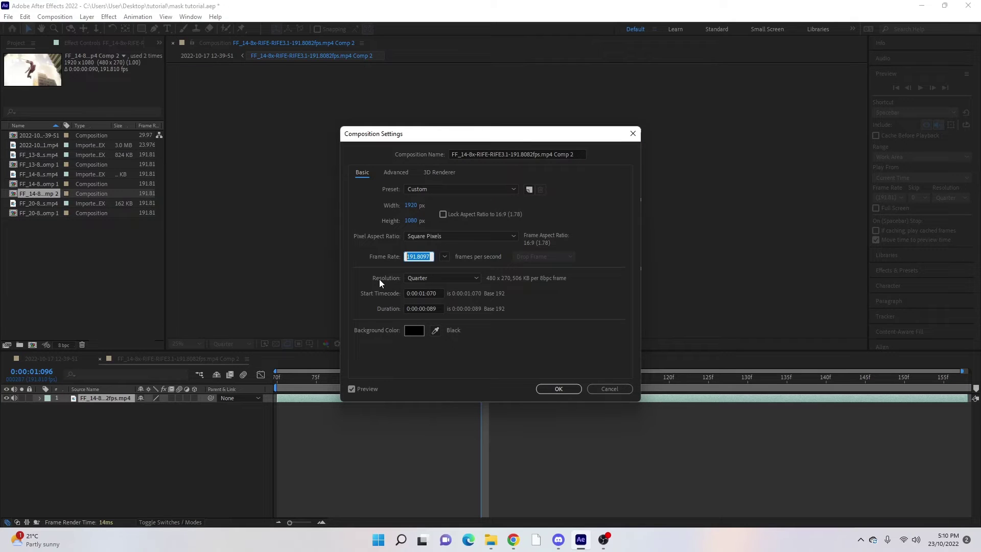
text(29.97)
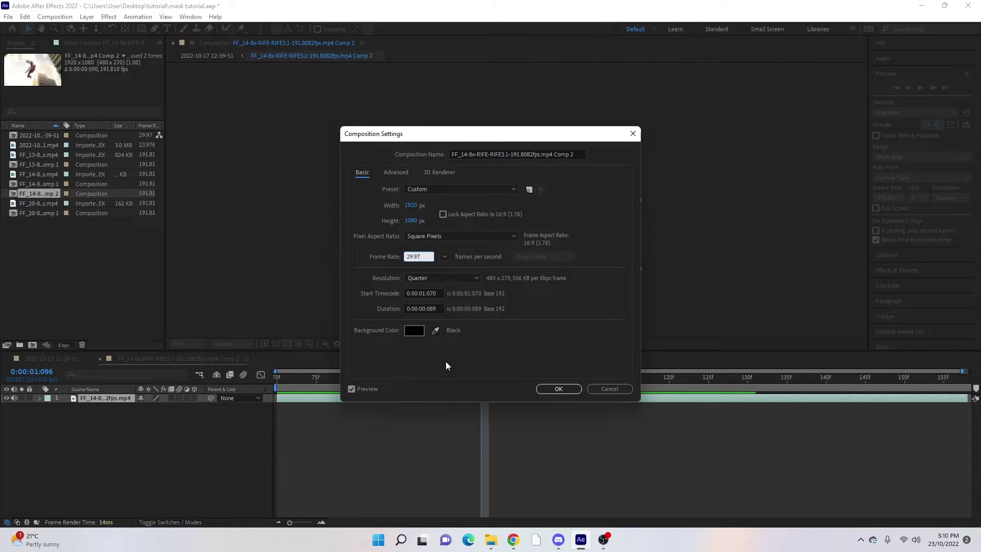
key(Return)
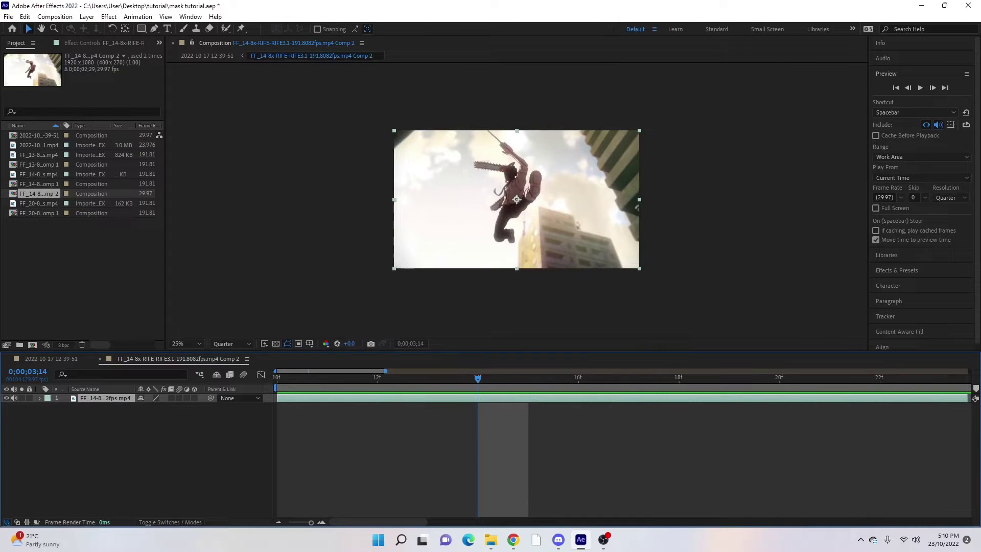
Step: Return to the main composition, select the frozen layer and set the preview resolution to Full
click(49, 360)
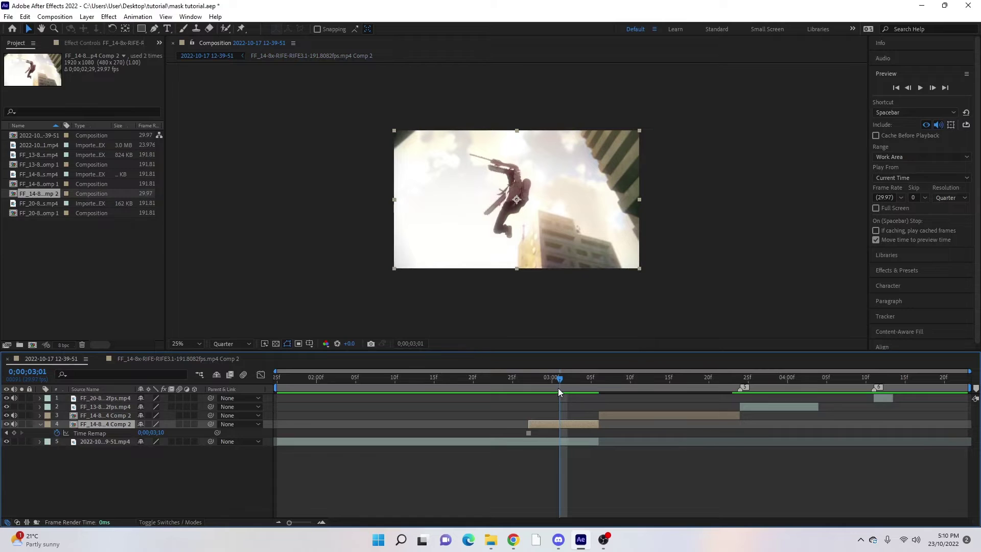
click(546, 456)
click(549, 423)
click(249, 343)
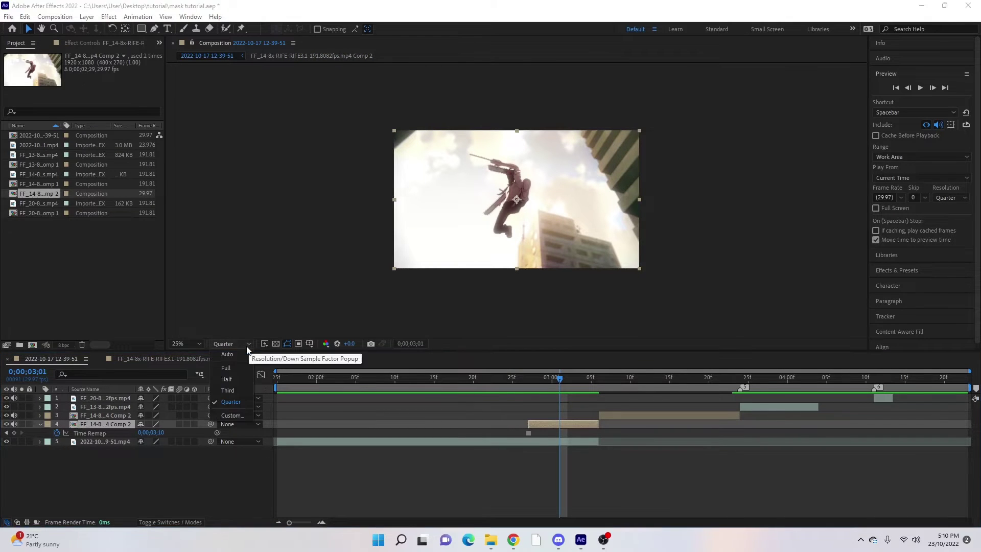
click(231, 366)
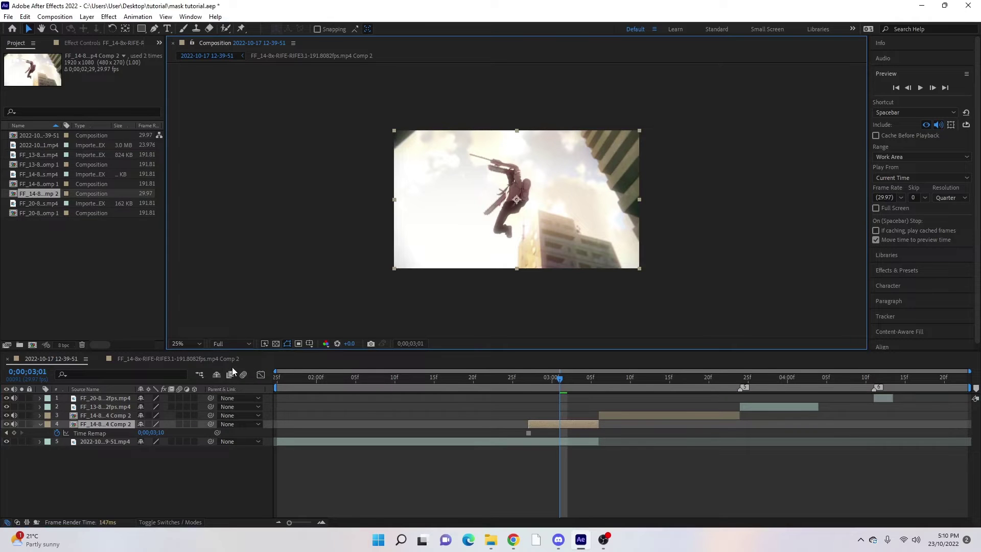
Step: Cut out the jumping character on the frozen layer with the Roto Brush, refining the selection around the thin blade at the arm
click(554, 422)
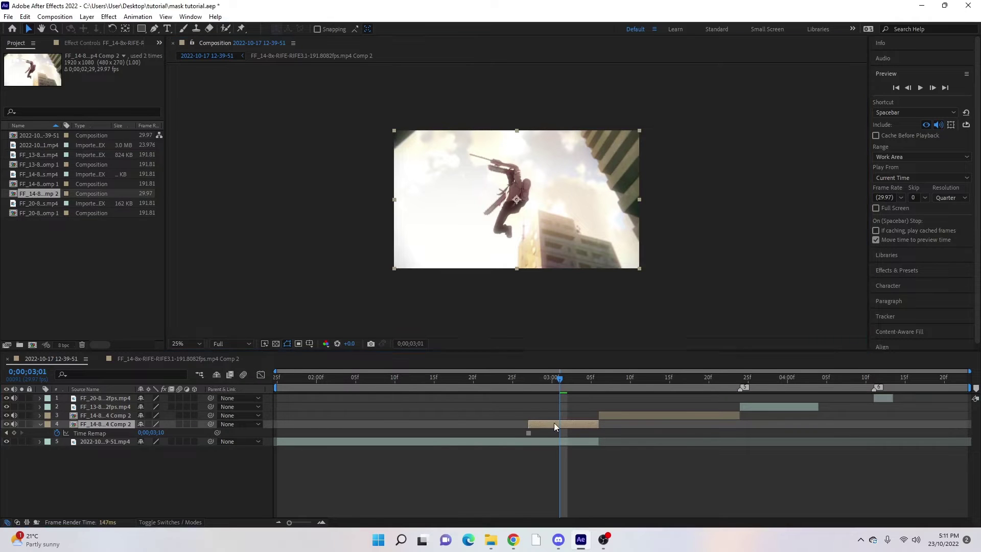
click(225, 29)
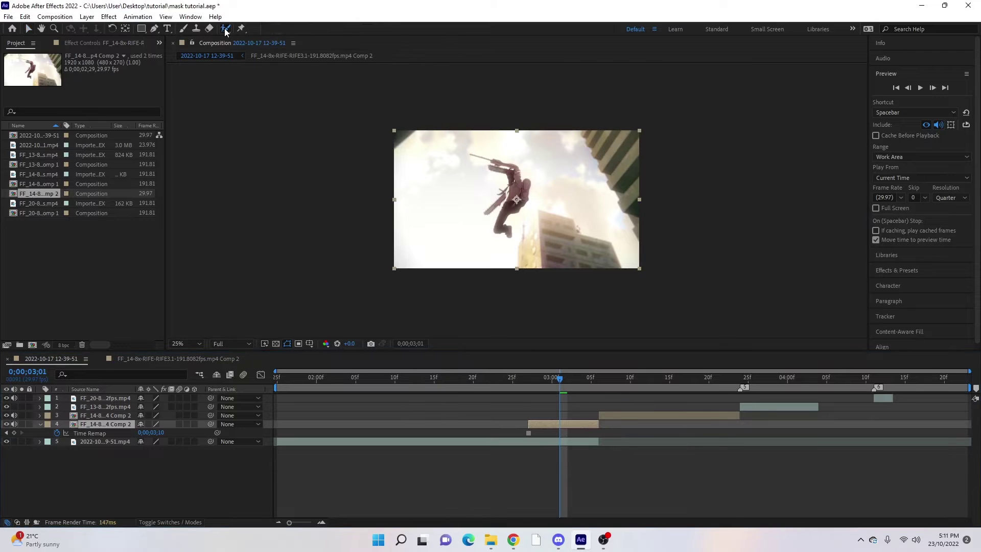
double_click(571, 424)
mouse_move(509, 210)
mouse_down()
mouse_move(513, 154)
mouse_move(488, 142)
mouse_move(512, 142)
mouse_move(471, 131)
mouse_move(513, 141)
mouse_move(528, 159)
mouse_move(513, 181)
mouse_move(505, 185)
mouse_move(504, 167)
mouse_move(488, 184)
mouse_move(520, 167)
mouse_up()
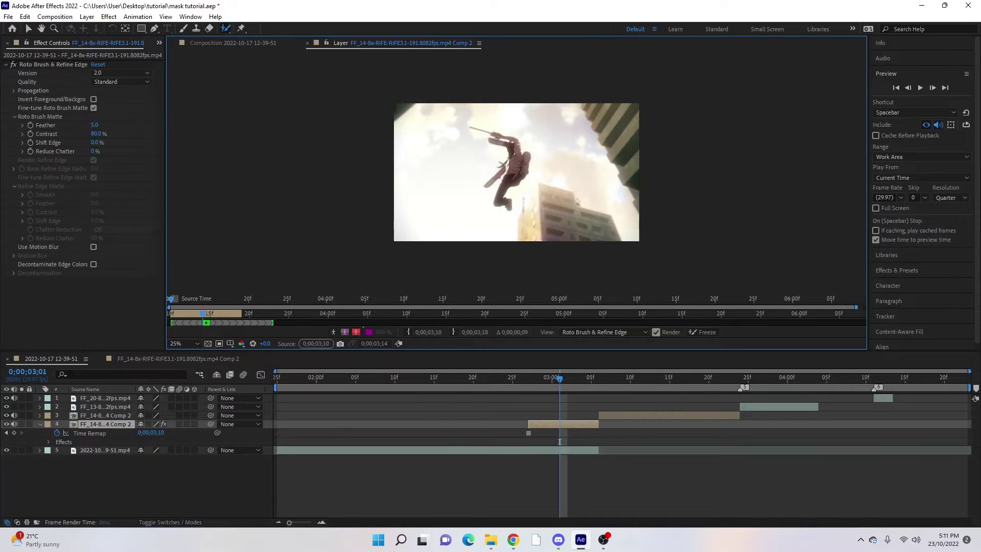
key(period)
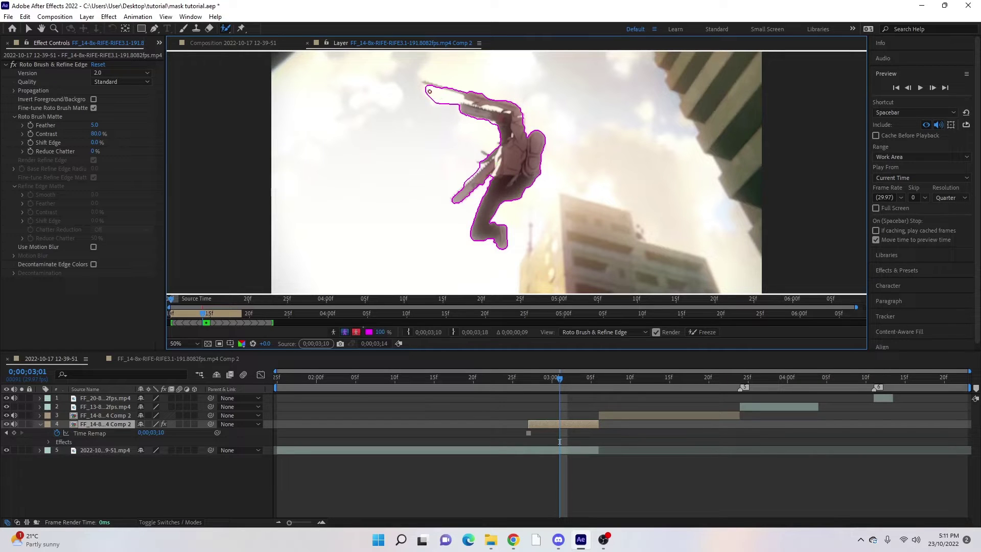
drag(428, 88, 460, 97)
drag(449, 89, 425, 84)
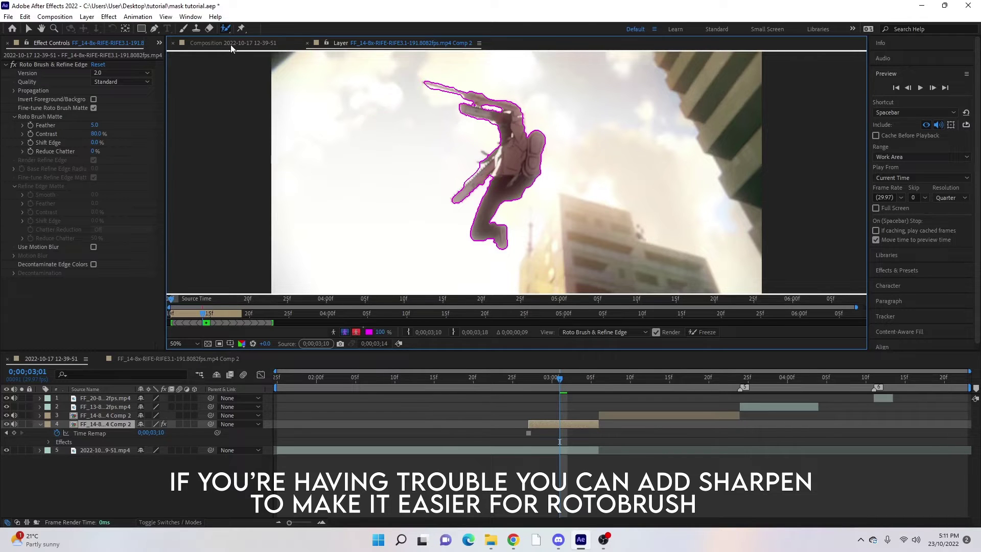
Step: Return to the main composition, select the cut-out layer and move the playhead to its start at 0;00;02;27
click(231, 44)
mouse_move(558, 382)
mouse_down()
mouse_move(544, 384)
mouse_move(554, 388)
mouse_up()
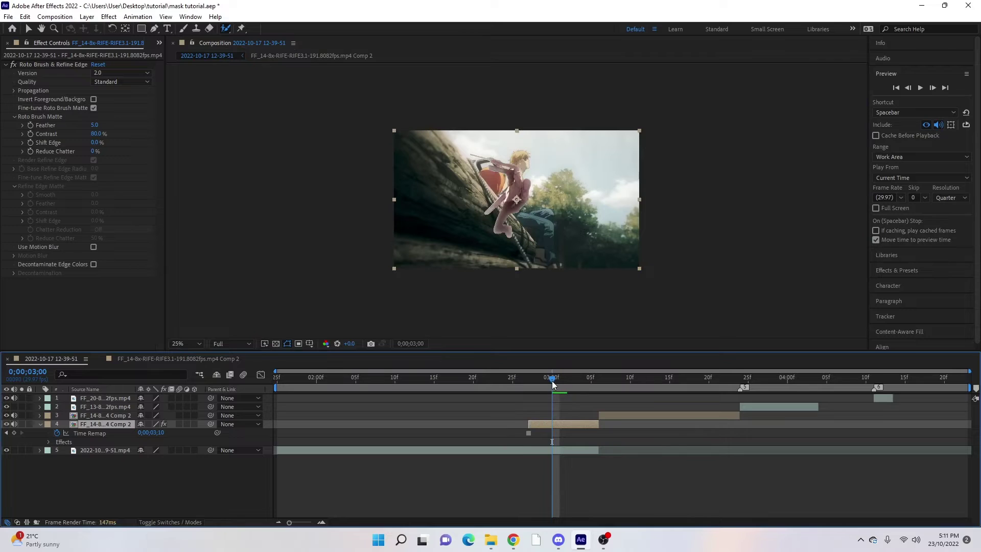
click(559, 431)
click(561, 425)
drag(548, 382, 529, 388)
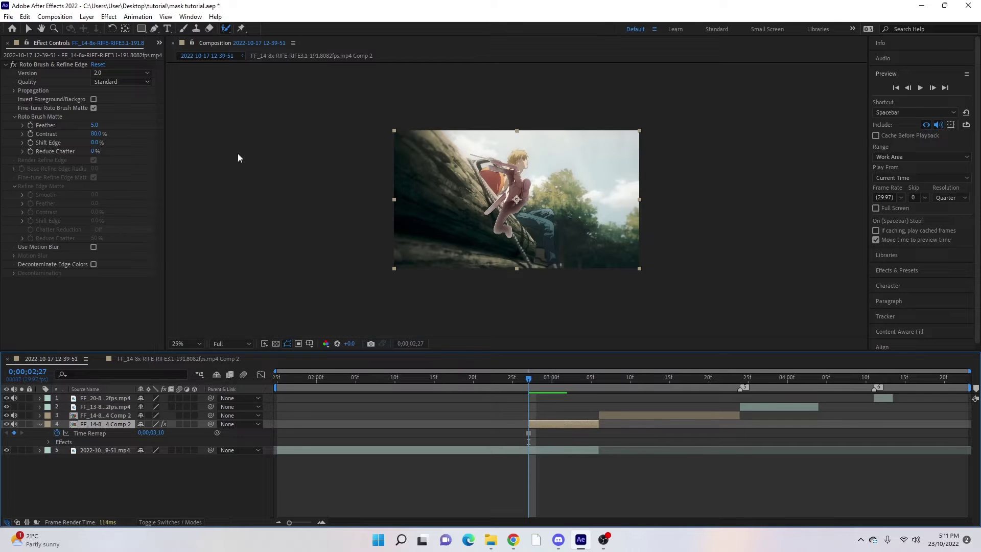
Step: Add a null object and remove the part of it before 0;00;02;27
click(88, 17)
mouse_move(102, 28)
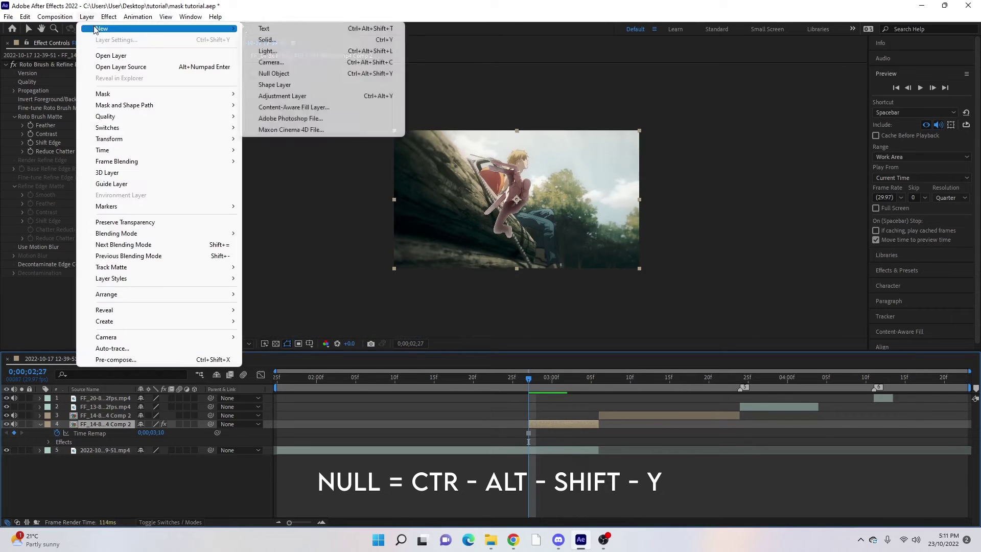
click(286, 73)
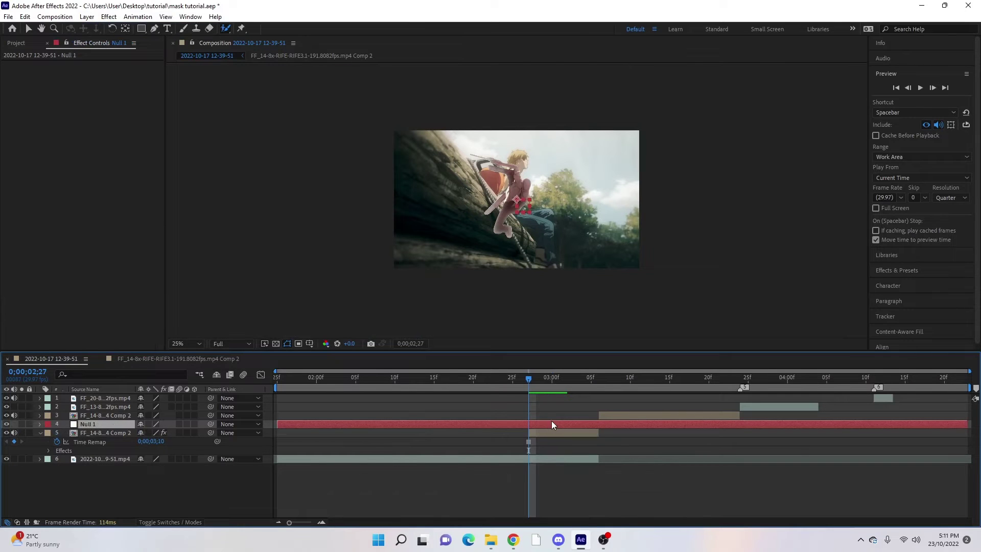
key(ctrl+shift+d)
click(510, 433)
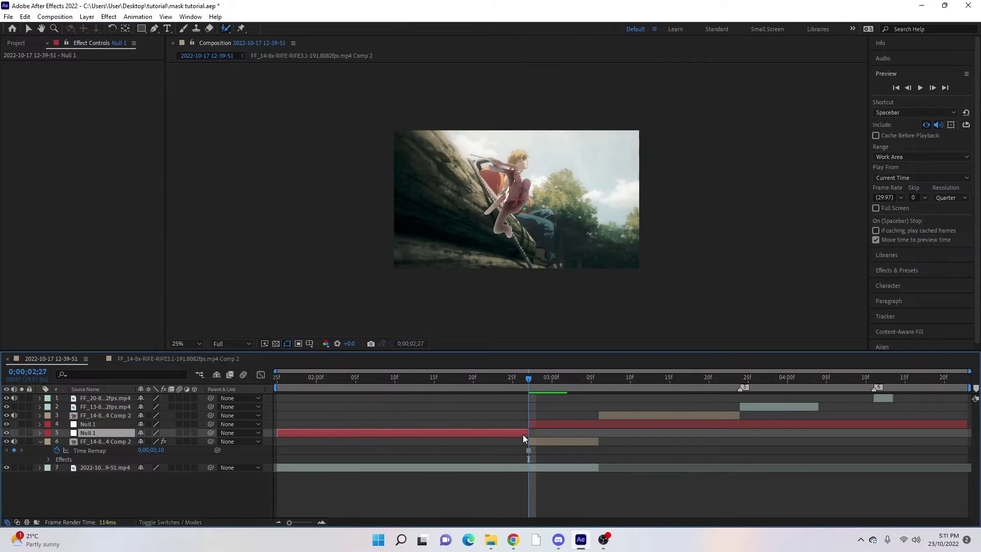
key(Delete)
Step: Cut off the null after the end of the cut-out layer at 0;00;03;06 and return the playhead to the null's start
click(599, 384)
click(602, 422)
key(ctrl+shift+d)
key(Delete)
drag(599, 382, 528, 382)
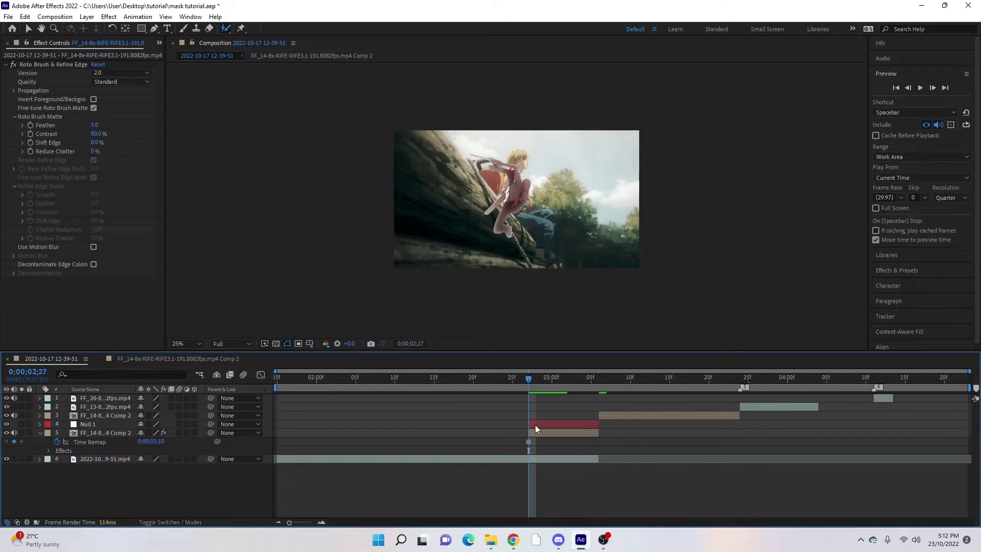
Step: Parent the cut-out character layer to the null and select the null
click(536, 434)
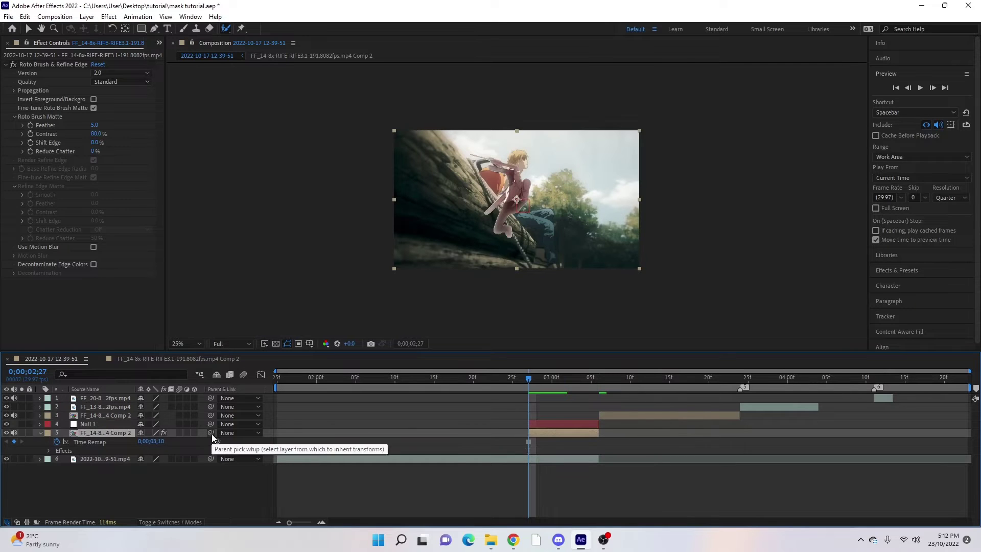
drag(211, 433, 107, 425)
click(534, 422)
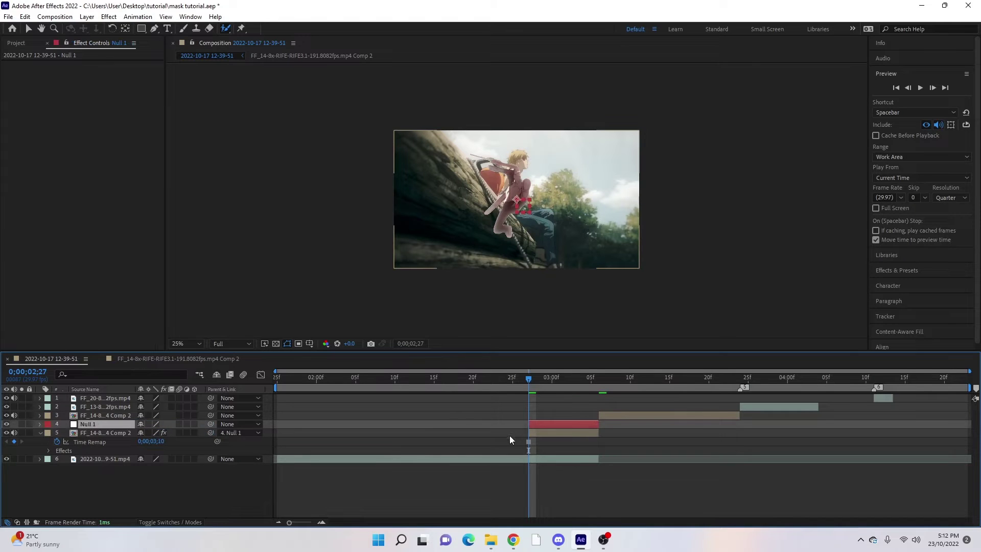
Step: Separate the null's Position dimensions and keyframe X Position and Y Position at 0;00;02;27
key(p)
right_click(87, 433)
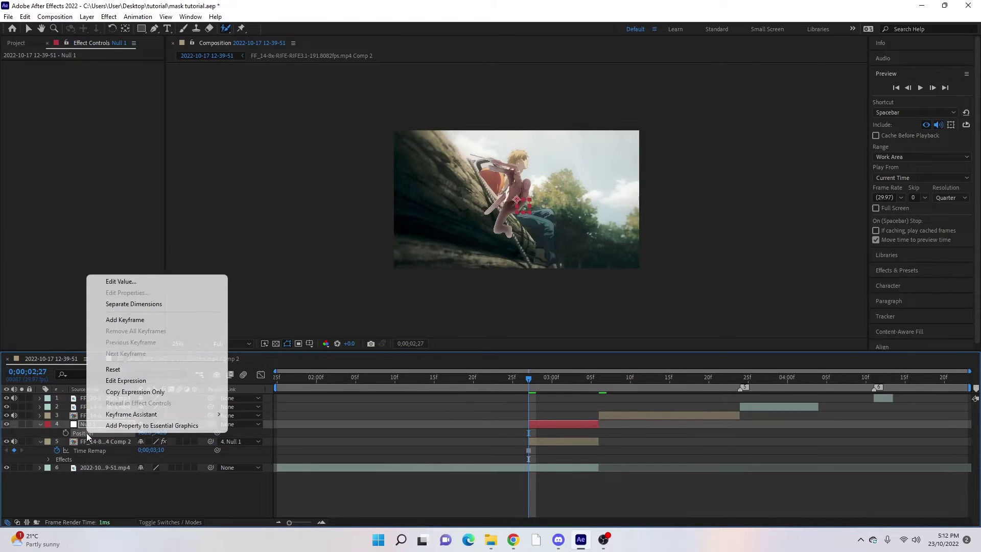
click(136, 307)
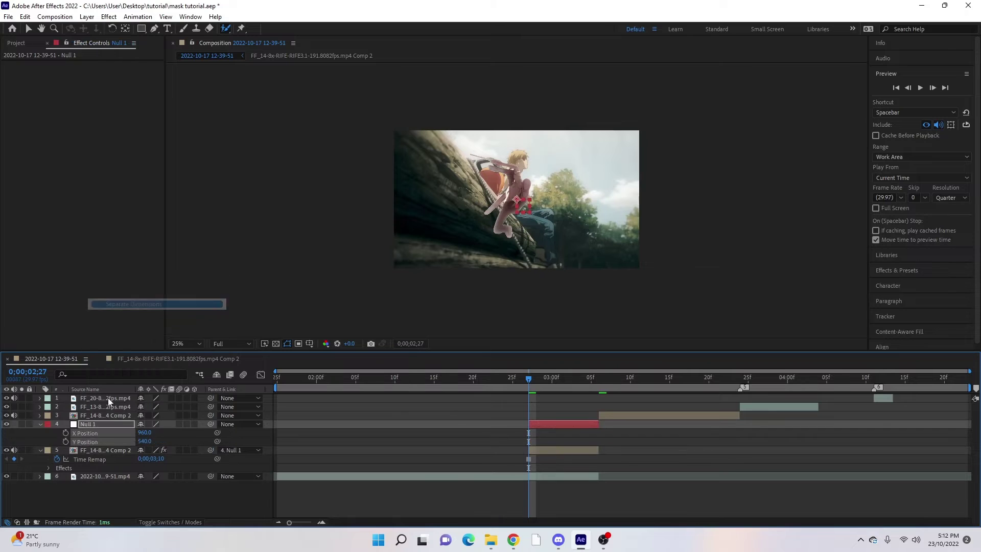
click(66, 433)
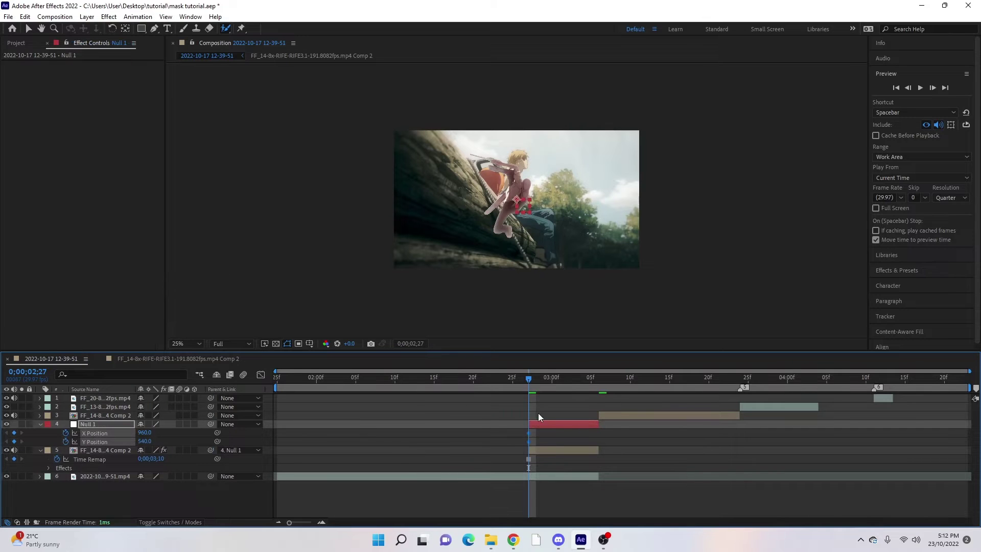
click(541, 435)
Step: Add X and Y Position keyframes to the null at 0;00;03;06 and select the first Y Position keyframe at 0;00;02;27
drag(529, 380, 597, 410)
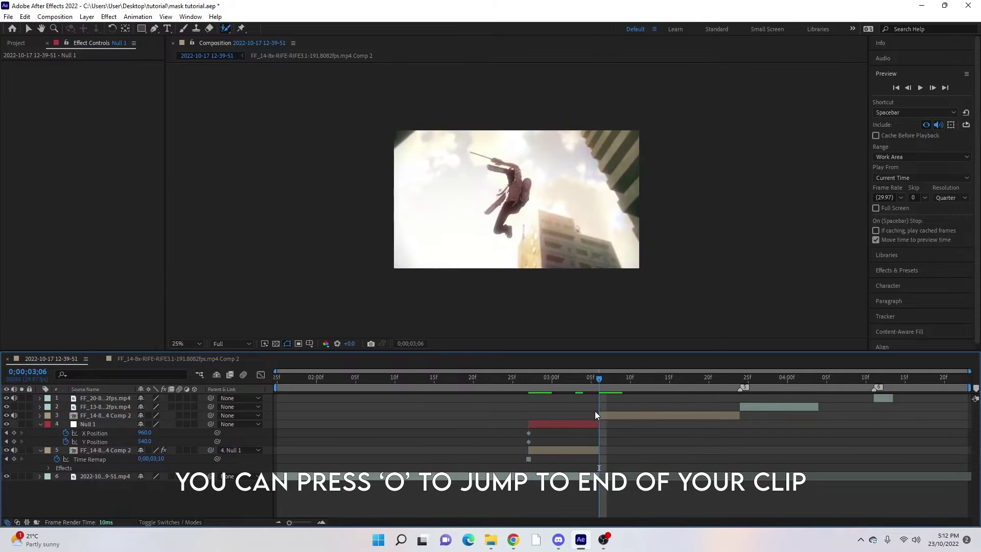
click(581, 422)
click(14, 432)
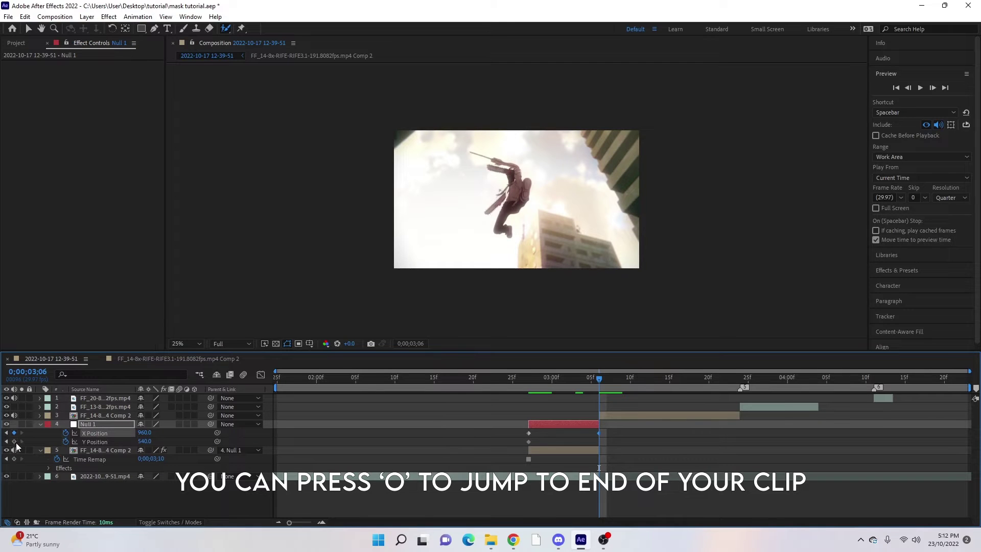
click(14, 441)
click(528, 380)
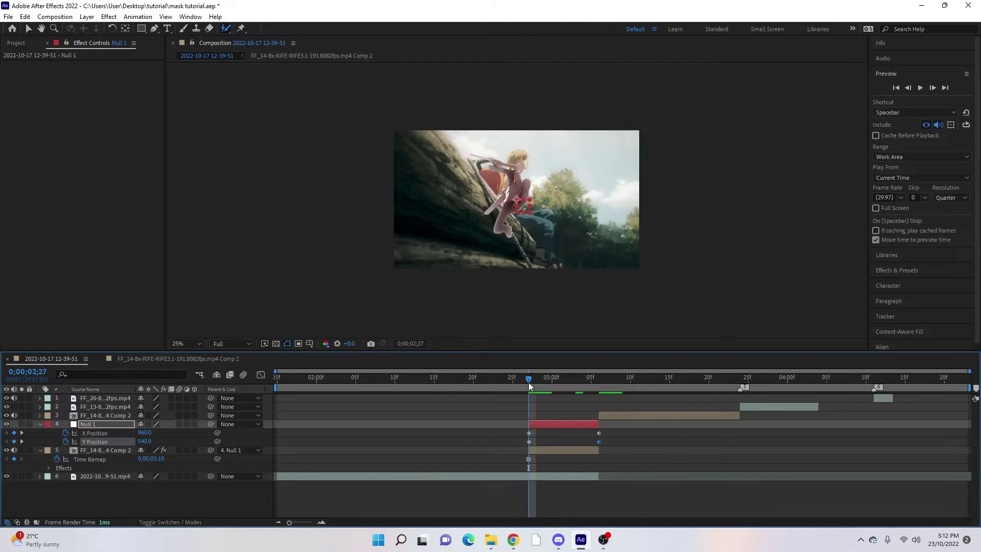
click(539, 439)
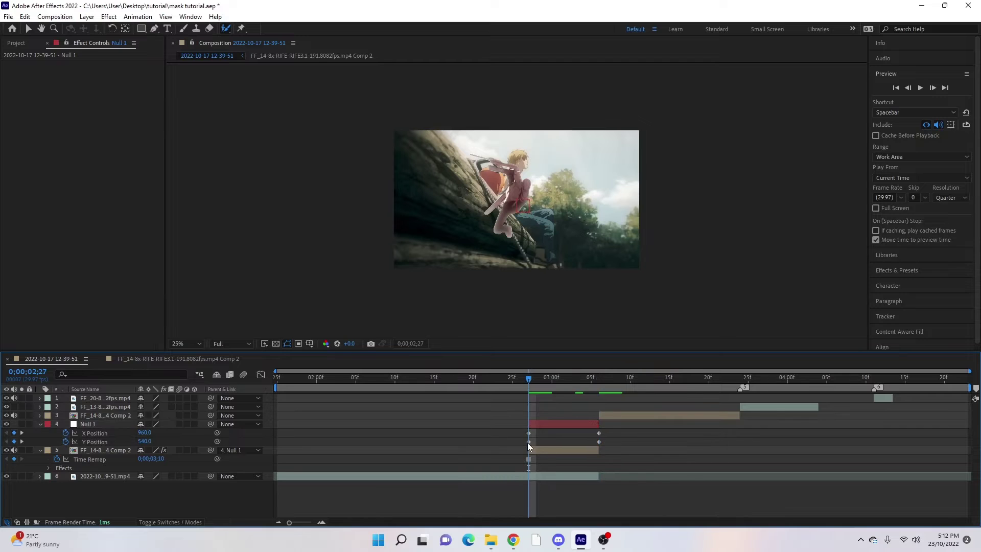
drag(528, 444, 532, 422)
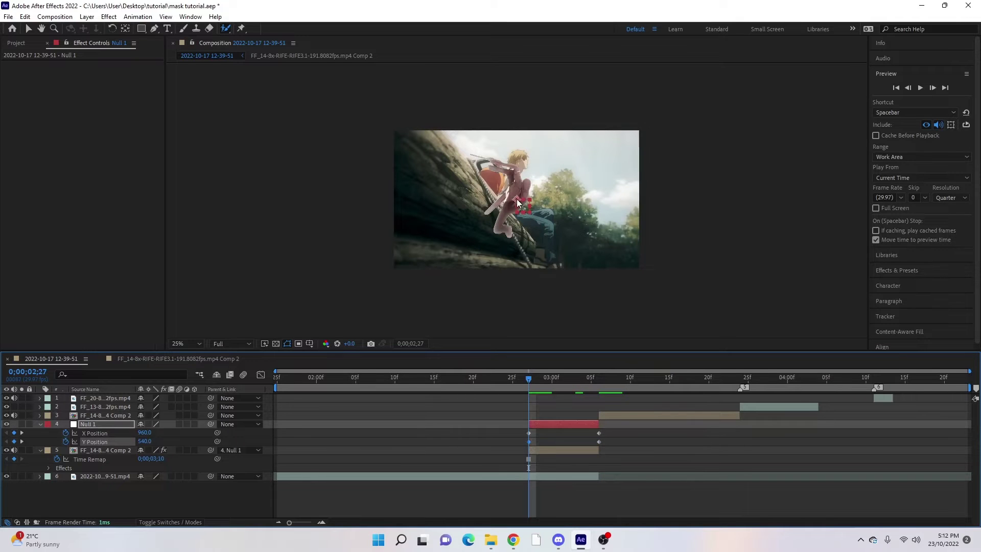
Step: Try to move the null up above the frame to a Y Position of about -284 at its first keyframe
click(517, 200)
click(591, 213)
drag(518, 201, 535, 104)
drag(531, 384, 521, 403)
key(equal)
key(ctrl+z)
click(538, 443)
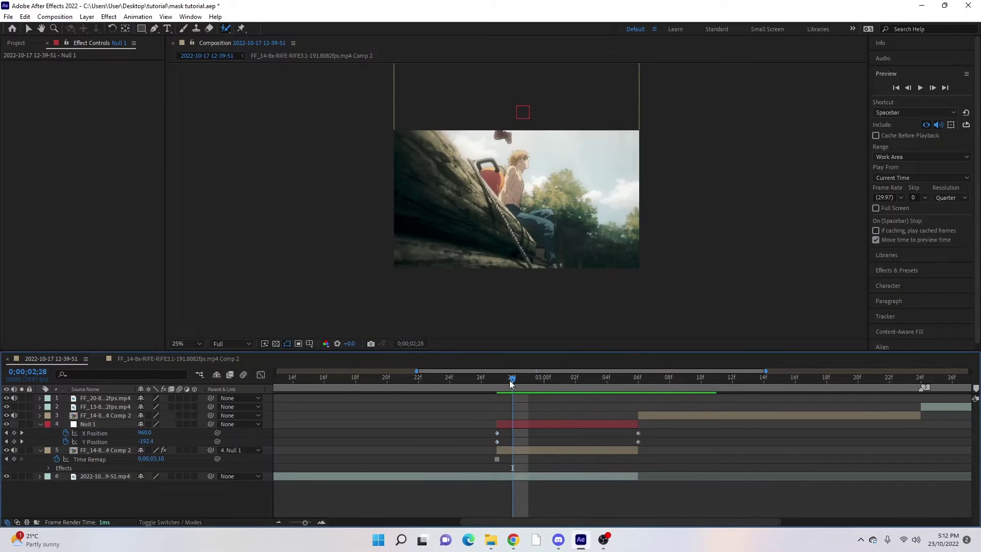
click(497, 442)
click(501, 387)
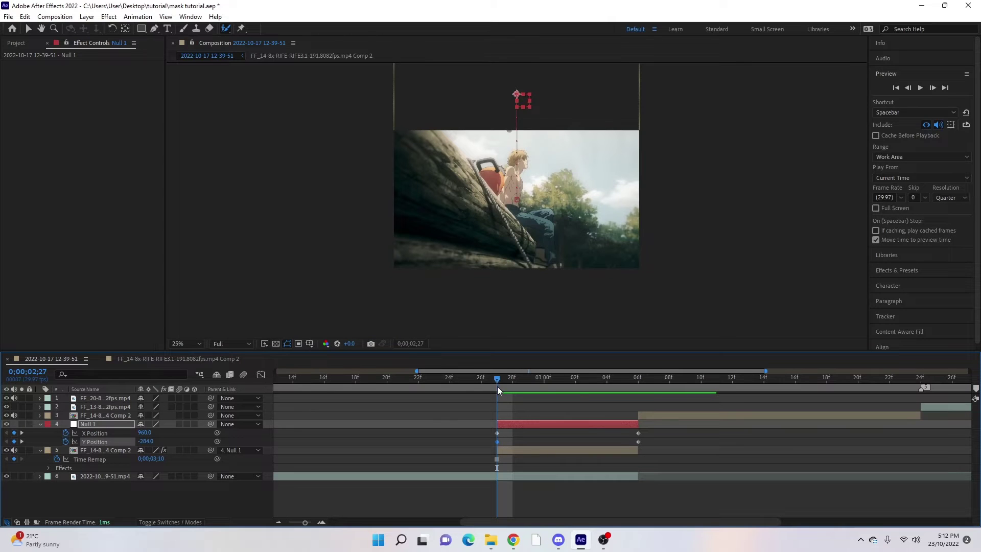
key(ctrl+z)
Step: Move the null above the frame to a Y Position of -300 at 0;00;02;27 and preview the motion
drag(516, 204, 526, 96)
click(534, 406)
key(space)
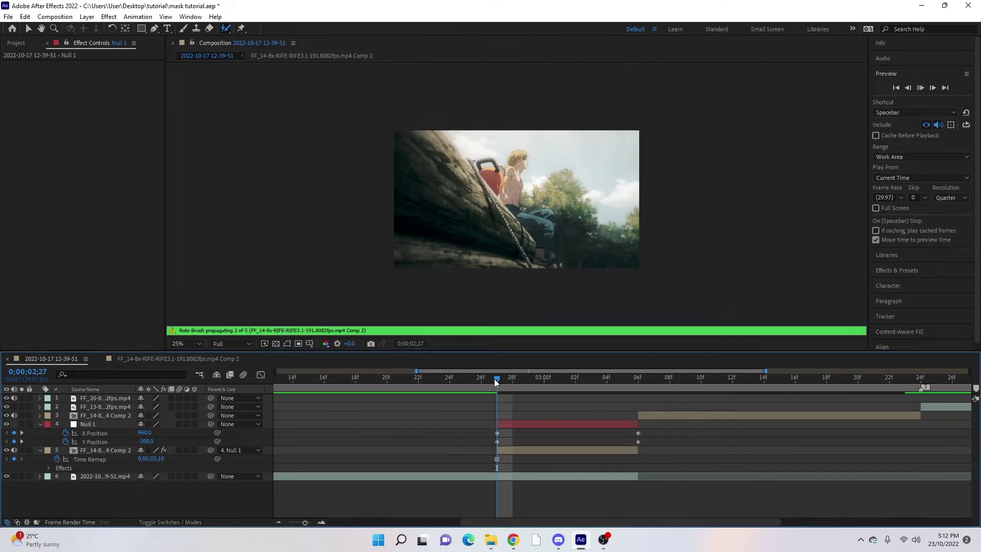
key(space)
Step: Apply Easy Ease to both of the null's Y Position keyframes
click(516, 422)
drag(484, 443, 645, 446)
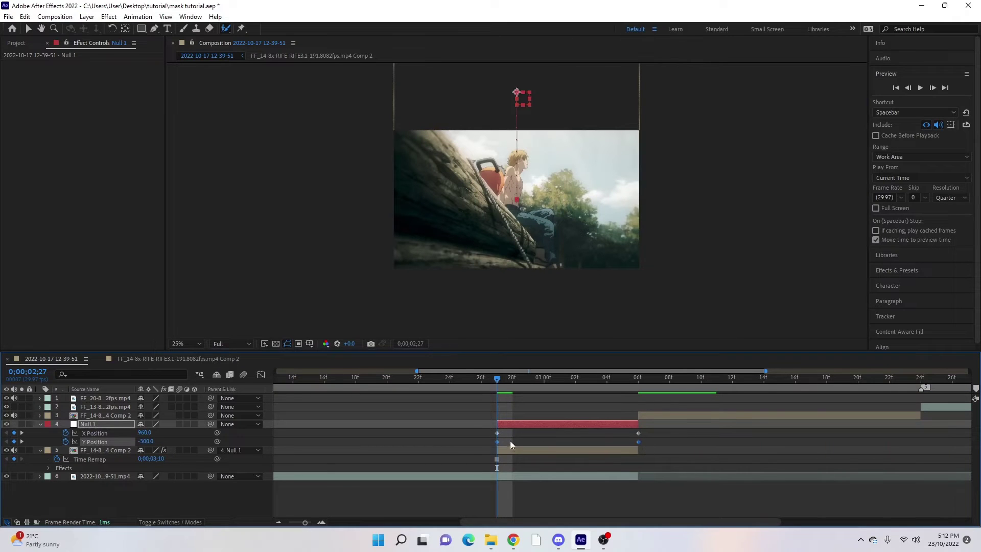
key(F9)
drag(512, 443, 485, 440)
Step: Shape the null's Y Position value curve to start steeply and settle gently, and check the character's movement at 0;00;03;02
click(261, 375)
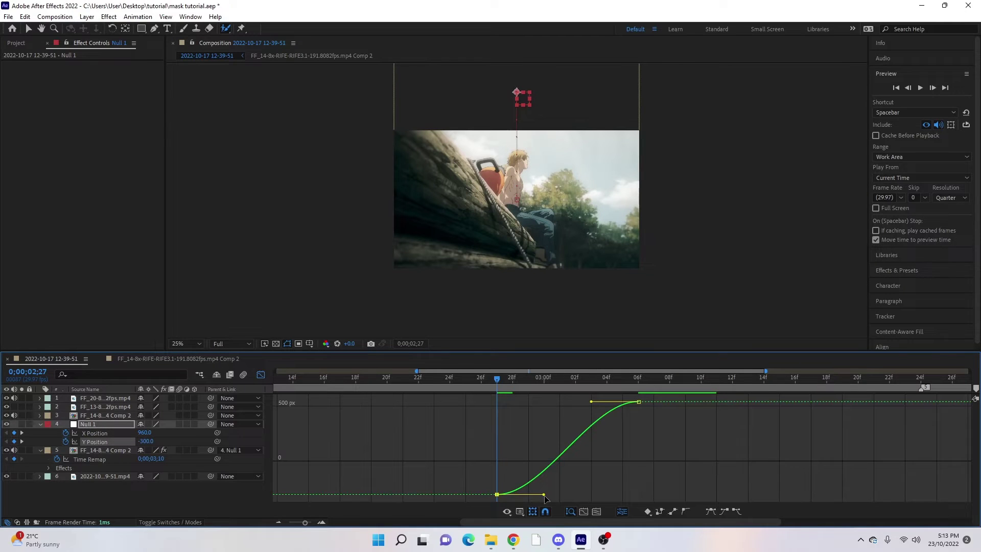
drag(544, 495, 501, 464)
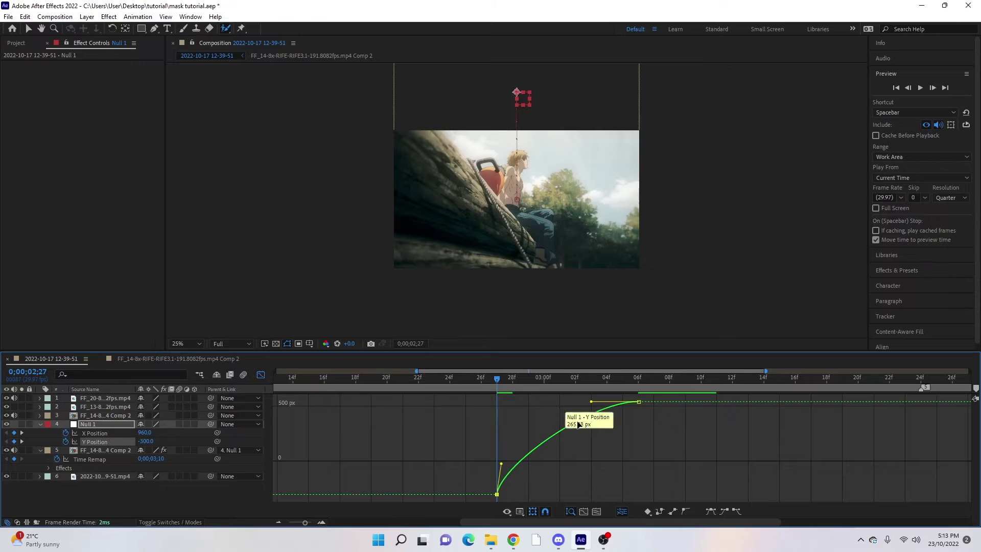
drag(591, 402, 600, 405)
drag(497, 393, 613, 400)
key(k)
click(260, 375)
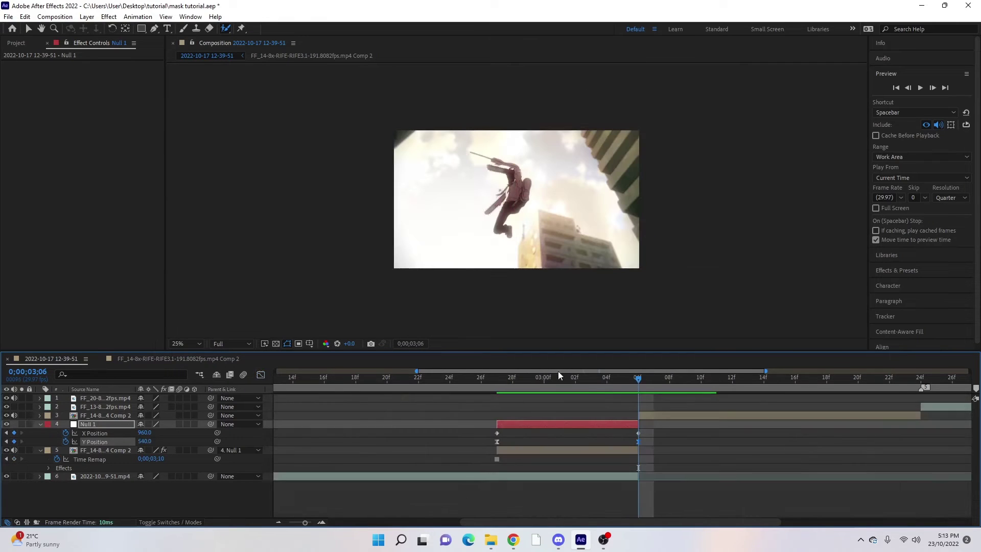
click(579, 378)
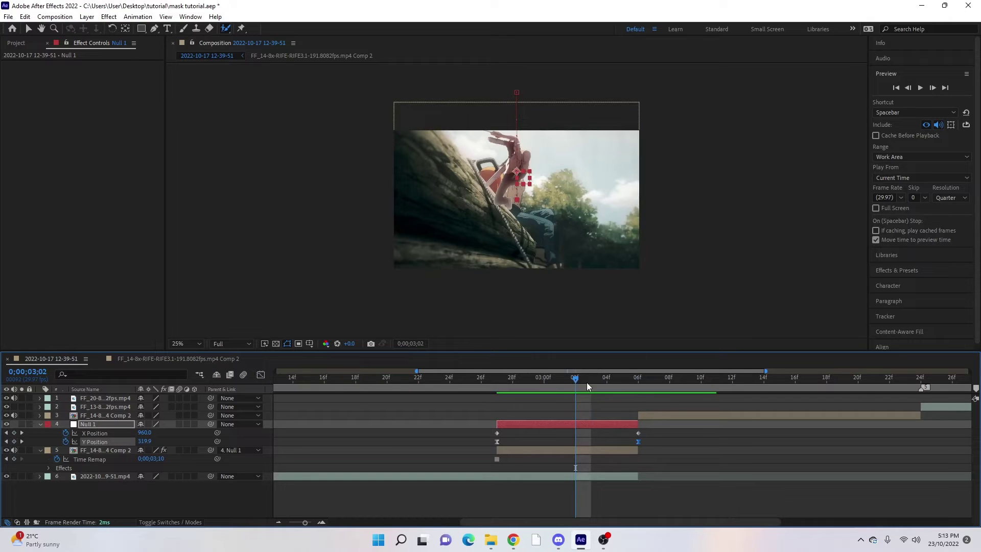
Step: Try a much steeper start and a longer slow ending on the Y Position curve and preview it
click(260, 375)
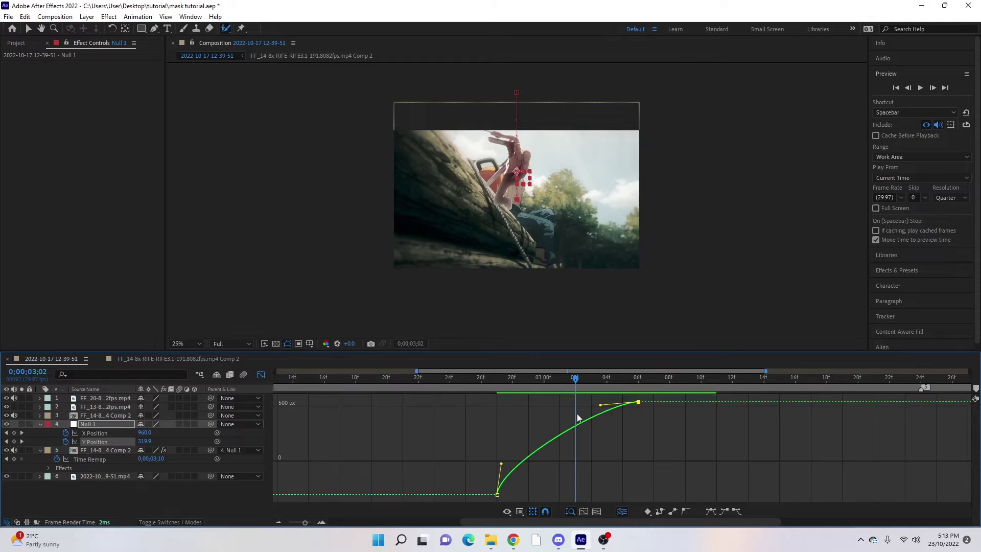
drag(601, 405, 523, 408)
drag(502, 463, 506, 424)
drag(556, 389, 492, 437)
key(space)
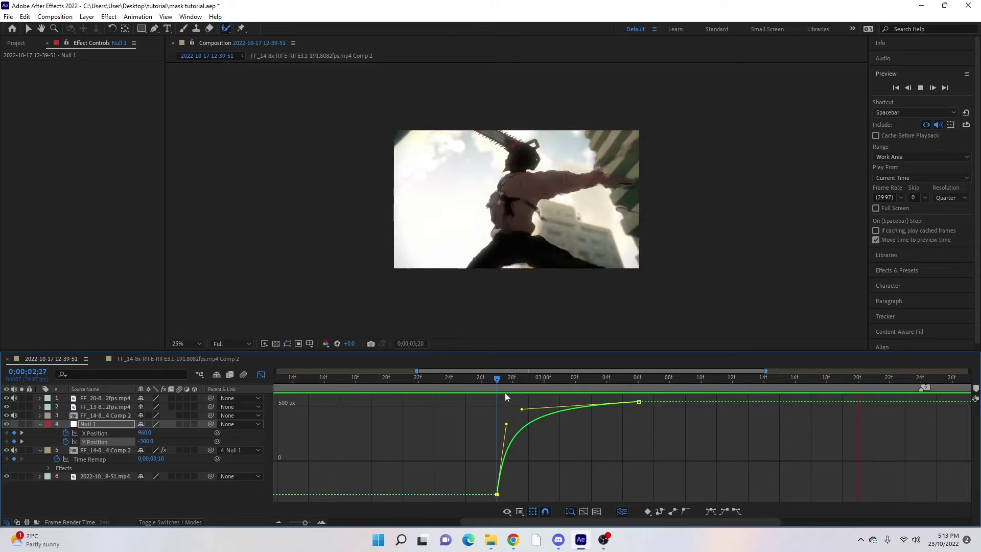
key(space)
Step: Soften the null's Y Position curve into a gentler arc, preview it and display the null's Scale property
key(space)
drag(524, 413, 603, 407)
drag(504, 425, 509, 459)
key(space)
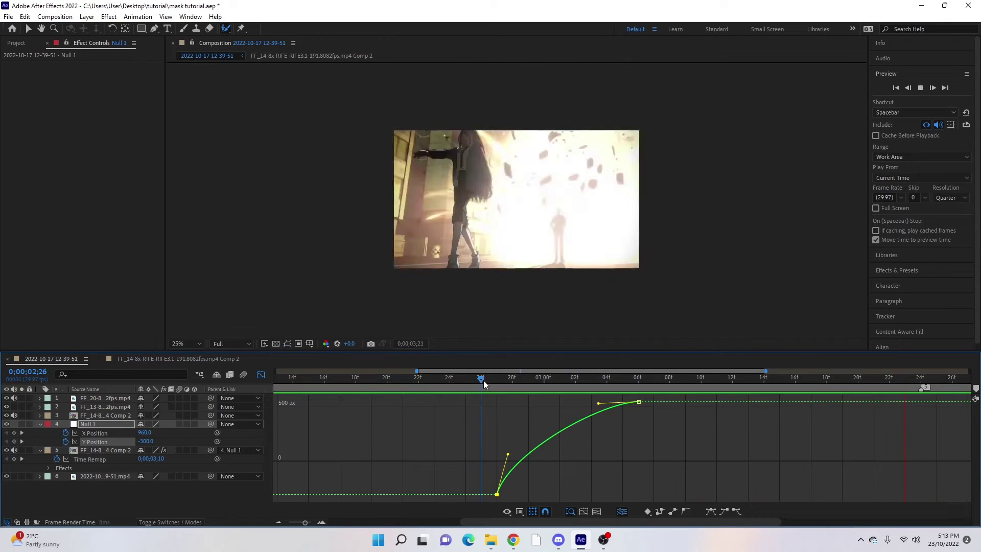
click(261, 375)
drag(505, 376, 577, 422)
key(s)
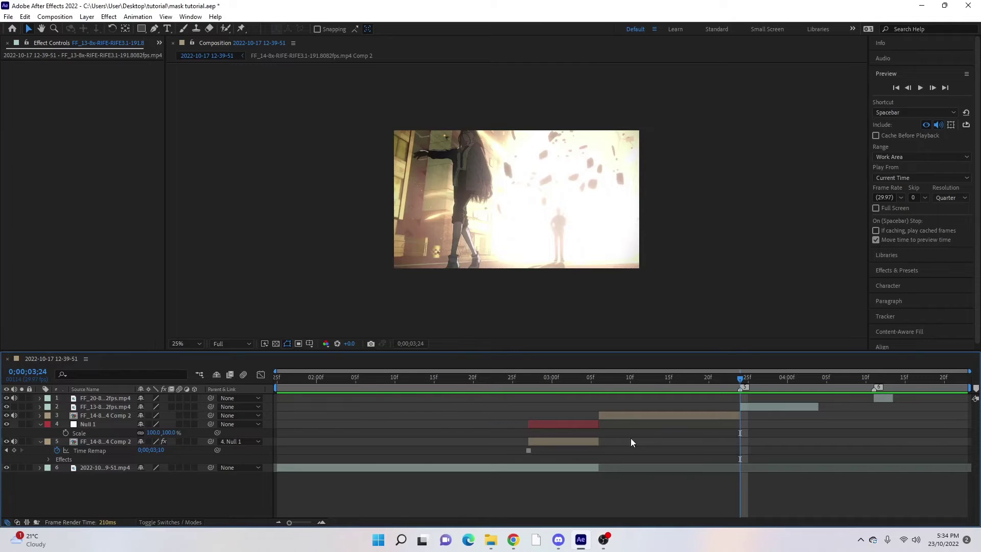
Step: Set the preview resolution to Quarter and pre-compose the FF_13 clip starting at 0;00;03;24
click(755, 407)
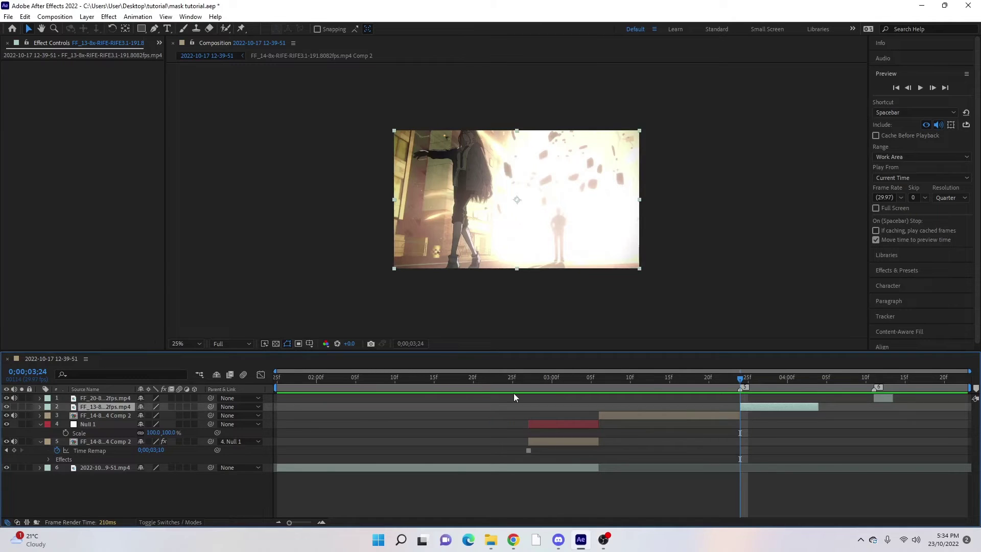
click(249, 343)
click(236, 401)
click(747, 409)
key(ctrl+shift+c)
click(404, 276)
click(515, 337)
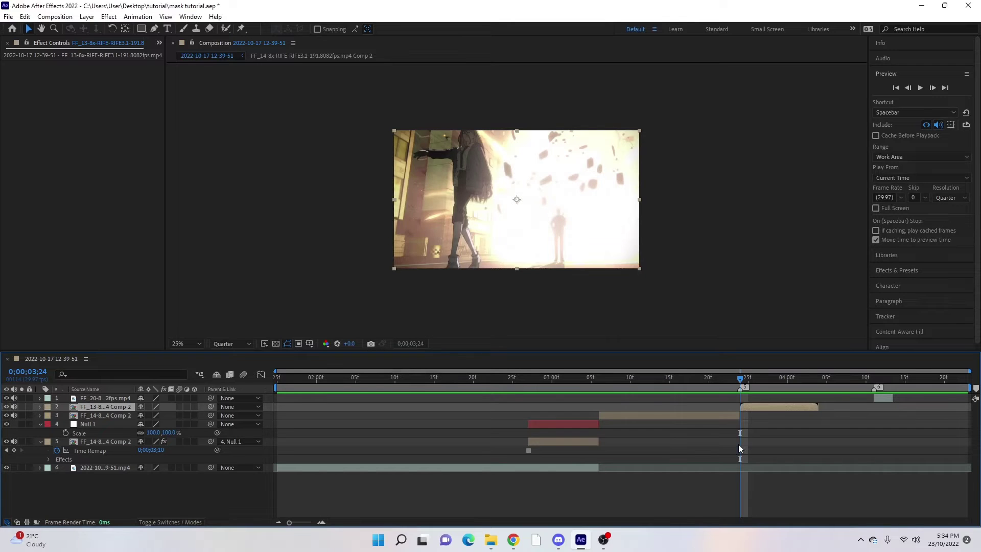
Step: Split the FF_13 pre-comp at 0;00;03;29, five frames after its start
key(Page_Down)
key(Page_Down)
key(Page_Down)
key(Page_Down)
key(Page_Down)
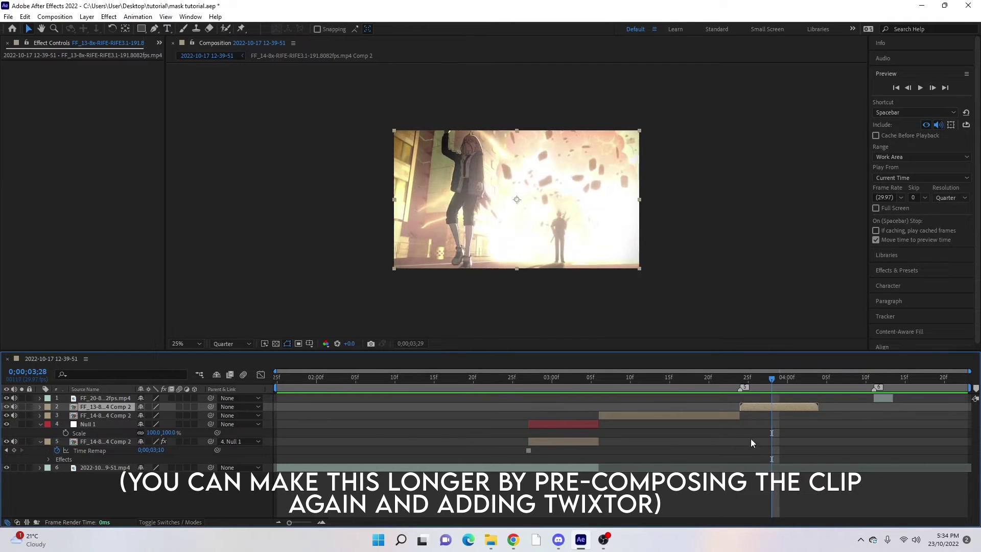
key(ctrl+shift+d)
Step: Shift the first FF_13 part to end at 0;00;03;24 and the second part to start there
drag(781, 388, 713, 415)
click(740, 379)
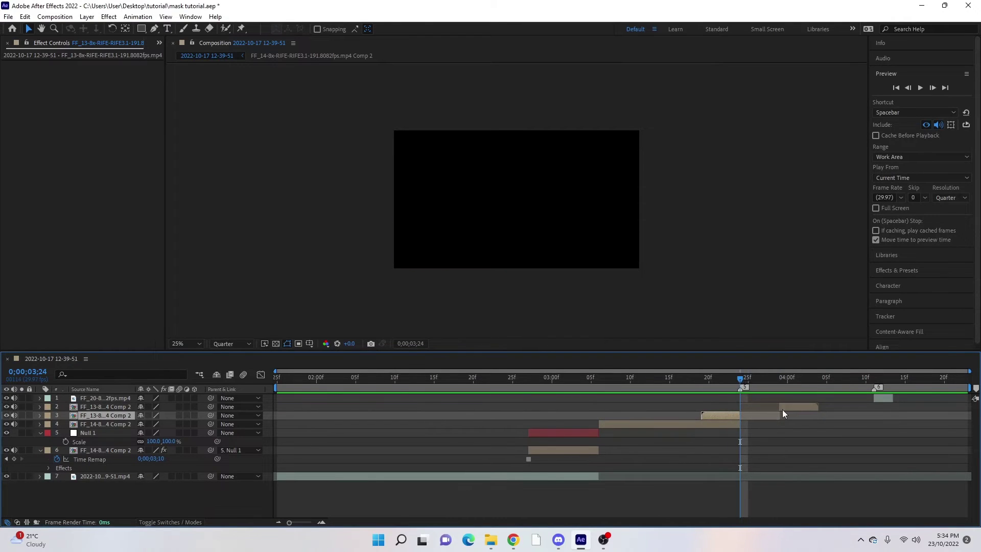
drag(791, 408, 748, 409)
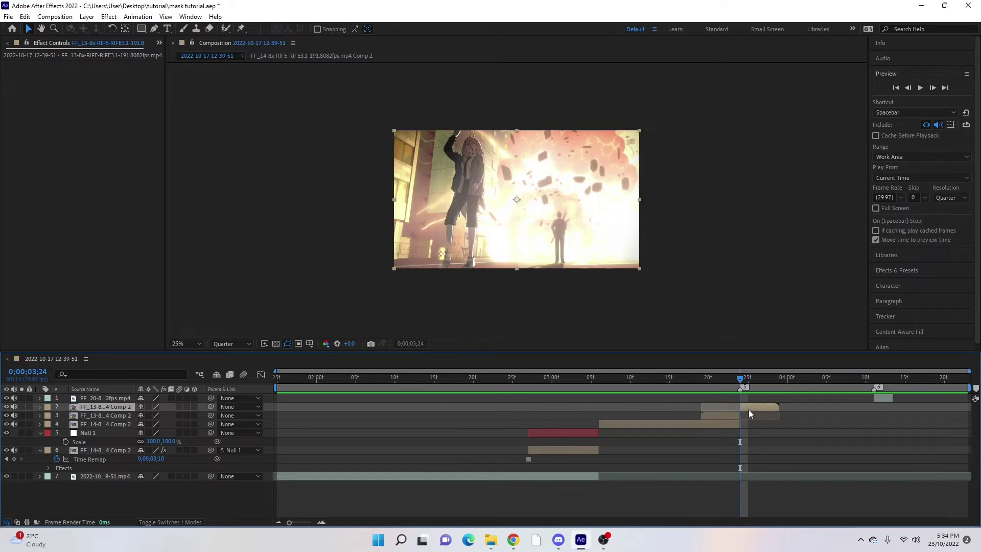
Step: Enable time remapping on the second FF_13 part, keyframe it at 0;00;03;24 and move its last keyframe to 0;00;04;11
key(ctrl+alt+t)
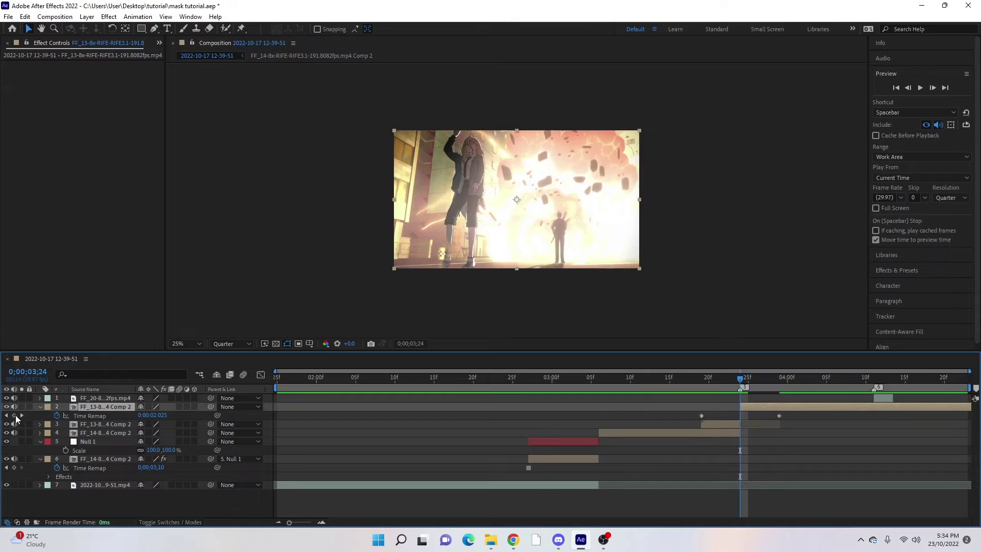
click(14, 415)
drag(778, 416, 872, 418)
Step: Split the time-remapped FF_13 layer at 0;00;04;11, where the next clip begins
click(872, 379)
click(887, 406)
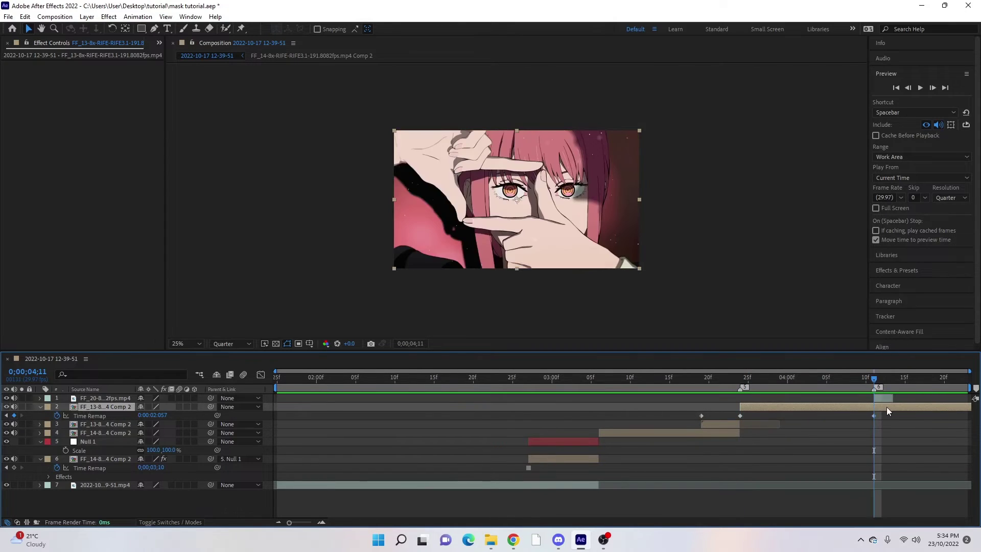
key(ctrl+d)
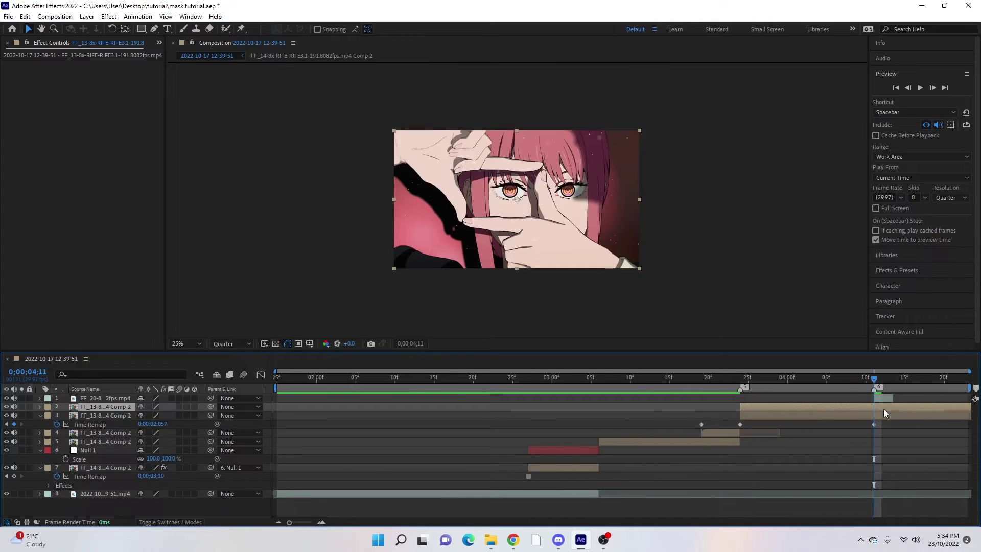
key(ctrl+z)
key(ctrl+shift+d)
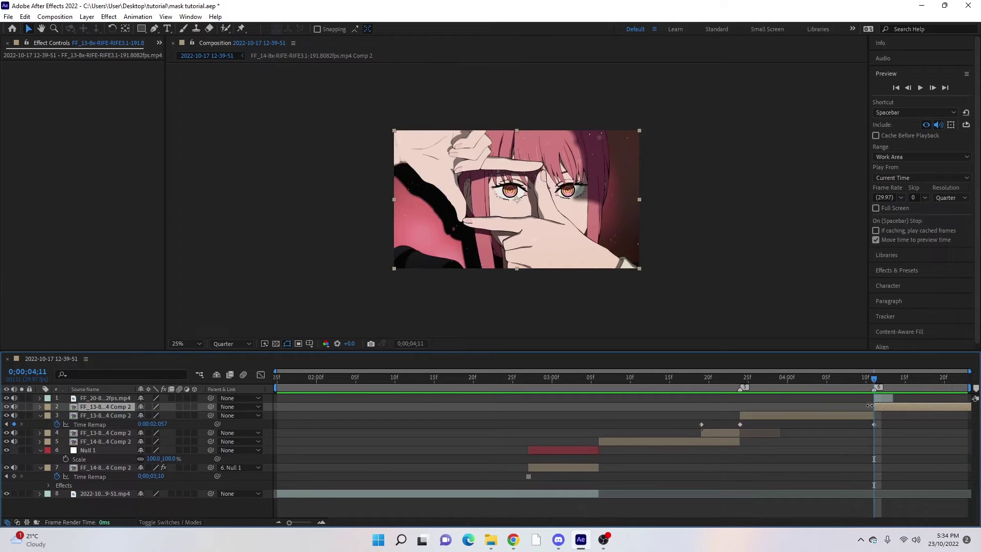
Step: Delete the leftover FF_13 part after 0;00;04;11 and collapse the time-remap property of the remaining part
key(Delete)
drag(874, 379, 733, 408)
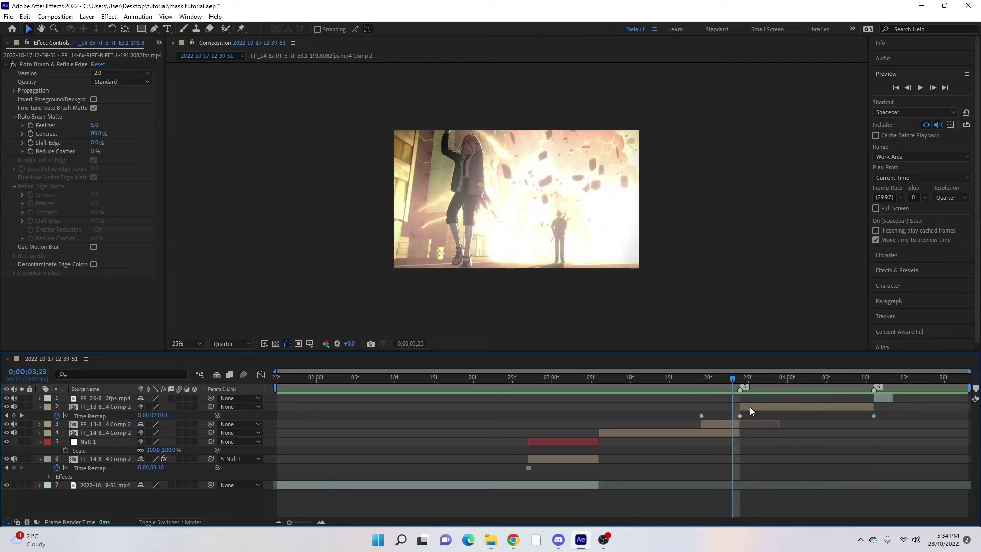
click(749, 407)
key(u)
Step: Open the pre-comp of the short first FF_13 part, set its frame rate to 29.97, and return to the main composition
click(725, 418)
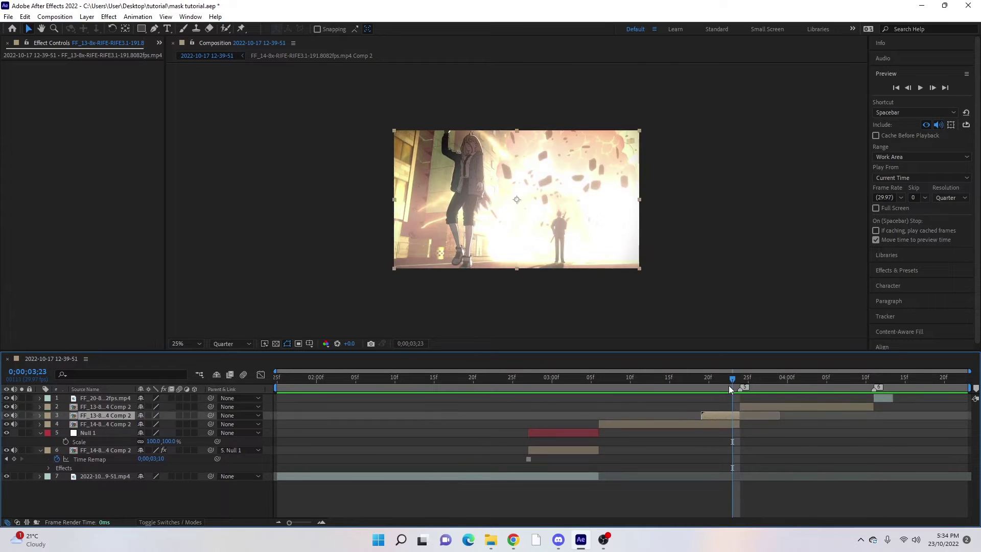
drag(729, 385, 719, 384)
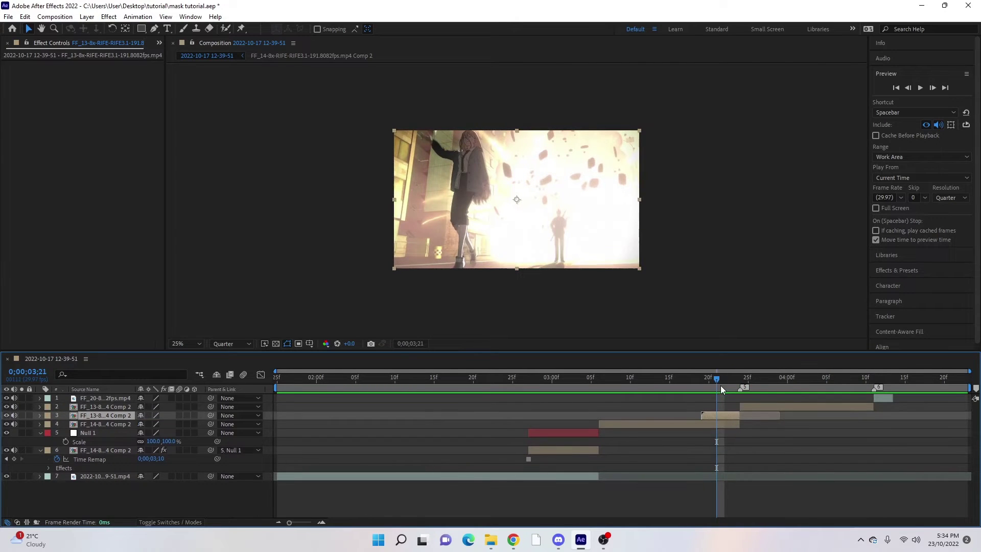
drag(717, 384, 723, 384)
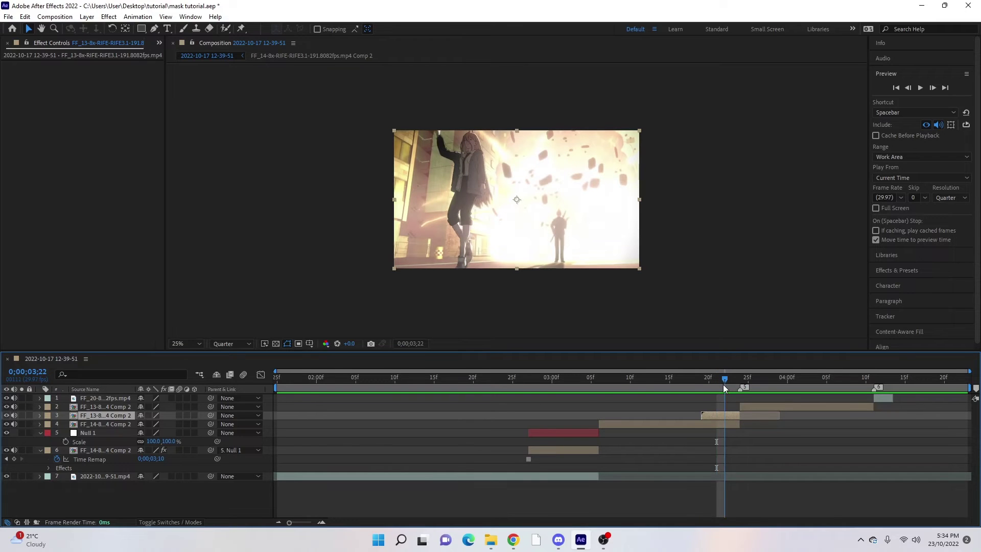
double_click(719, 414)
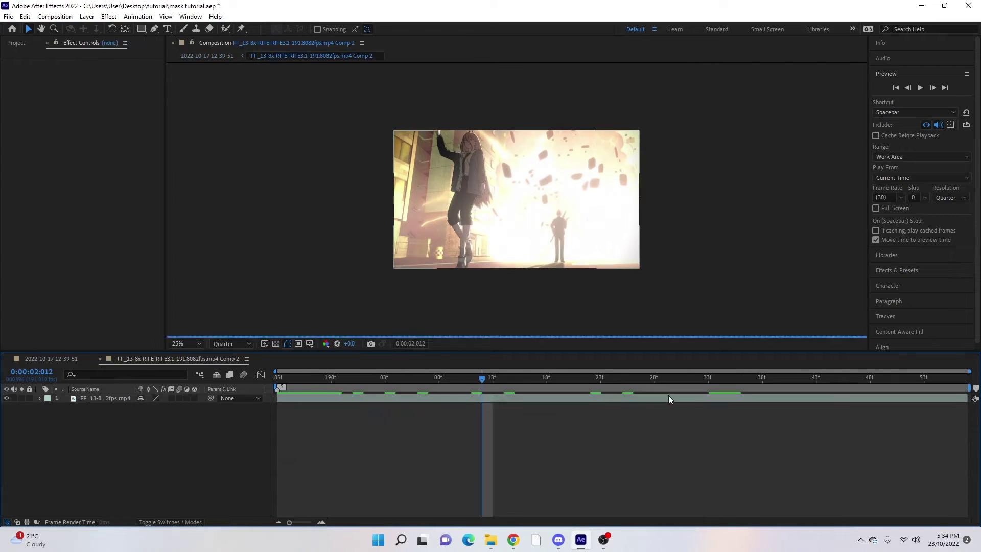
click(54, 17)
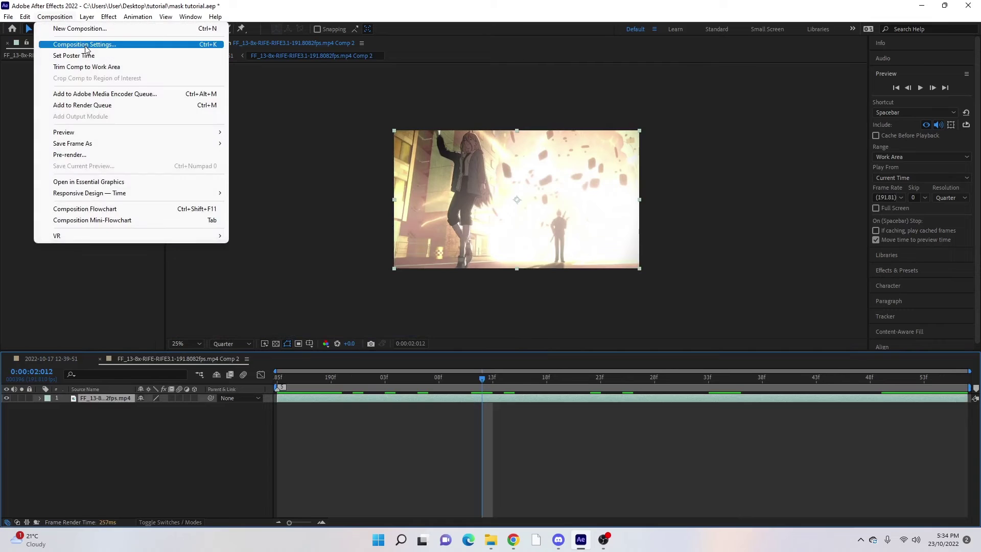
click(67, 45)
click(418, 256)
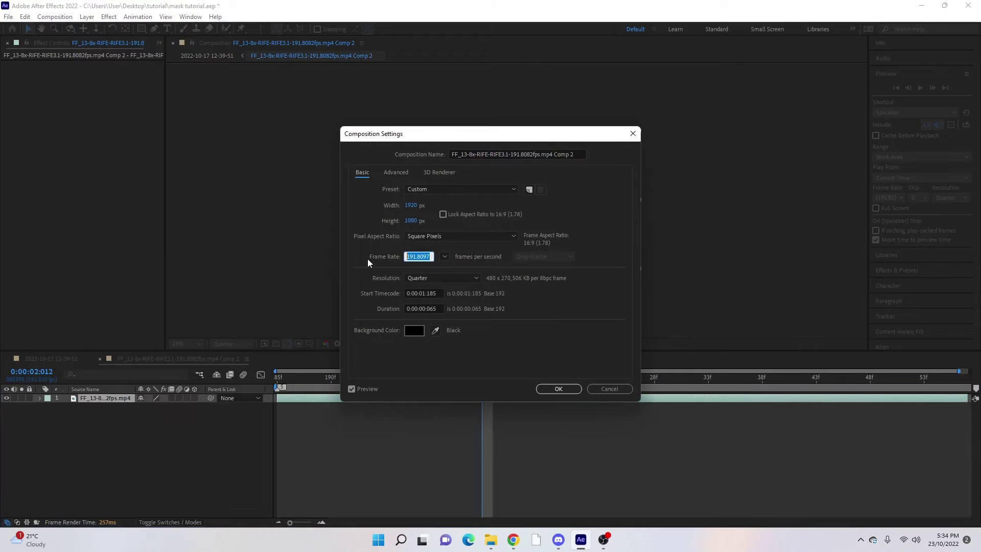
text(29.97)
key(Return)
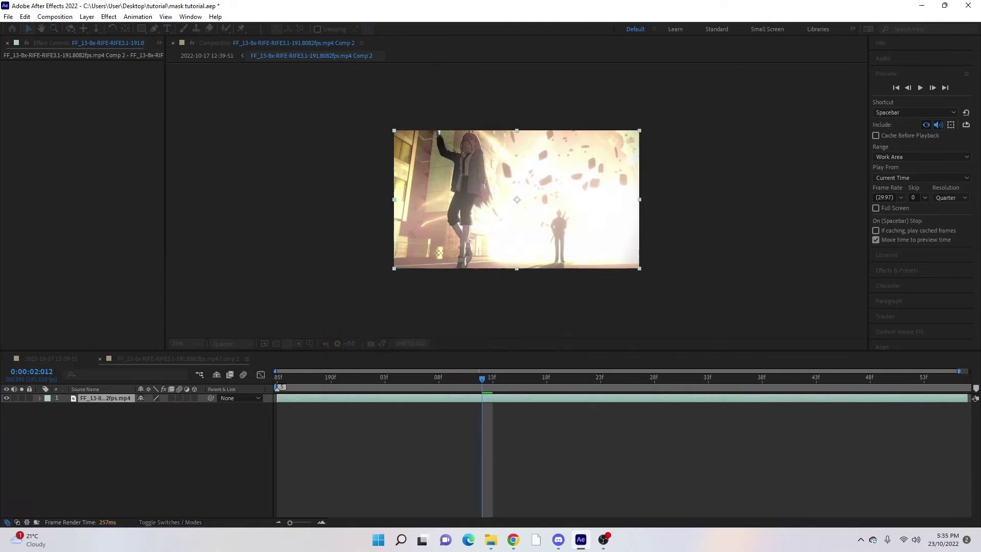
click(99, 359)
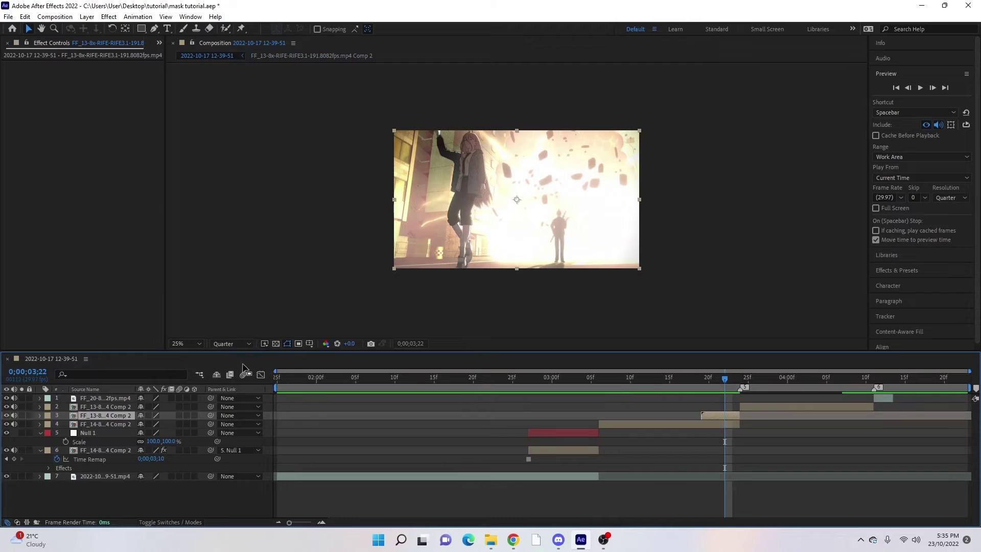
Step: Set the preview resolution to Full and open the short FF_13 part at 0;00;03;22 for editing with the Roto Brush
click(246, 344)
click(238, 364)
drag(723, 381, 723, 387)
mouse_move(721, 384)
mouse_down()
mouse_move(707, 389)
mouse_move(719, 393)
mouse_move(724, 382)
mouse_up()
click(226, 30)
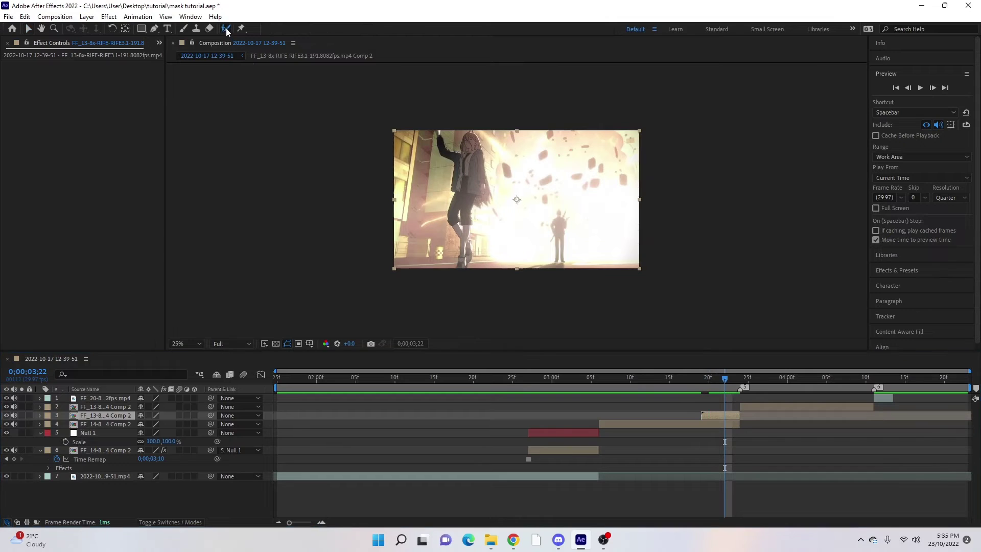
double_click(719, 415)
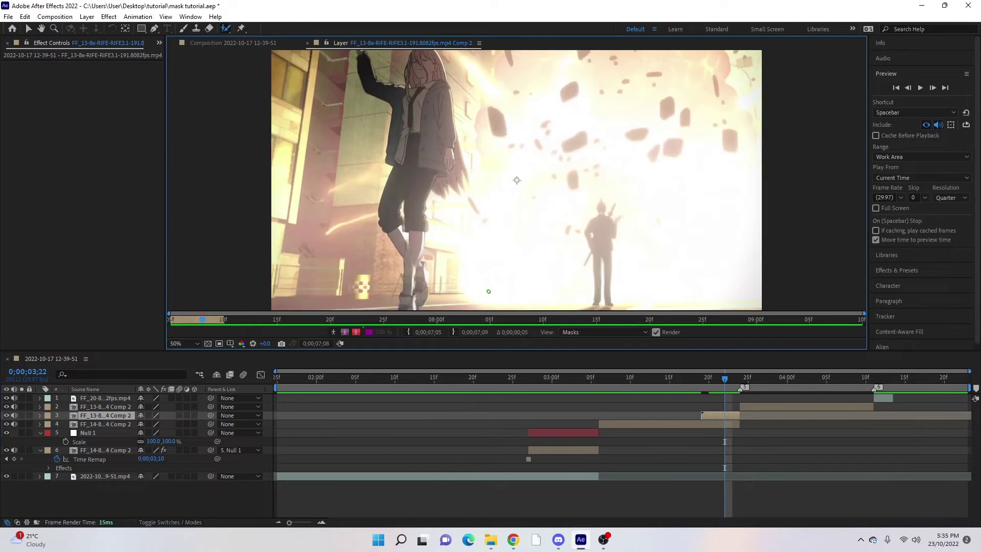
Step: Roto-brush the large standing character with the raised arm, from the hand through the hair and body to the feet
key(h)
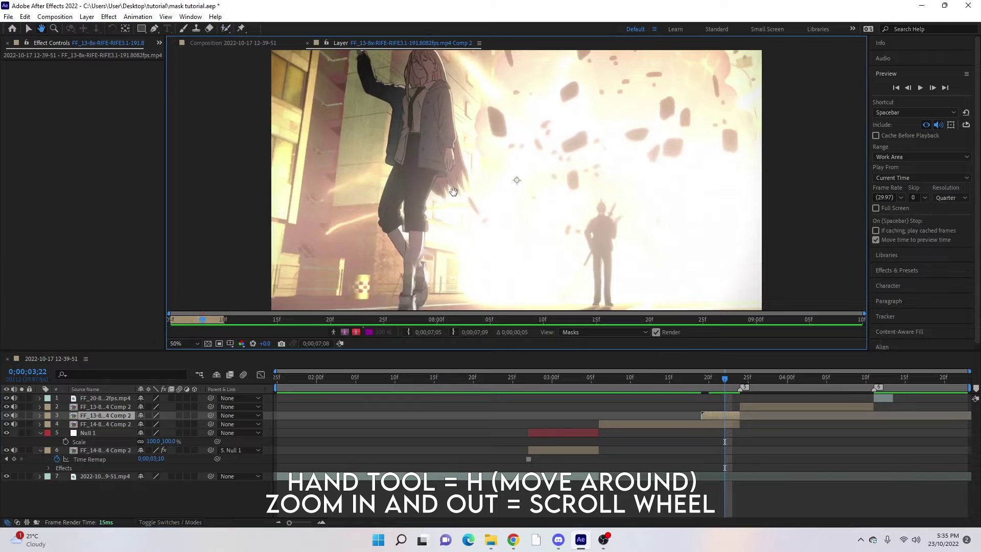
drag(468, 183, 522, 207)
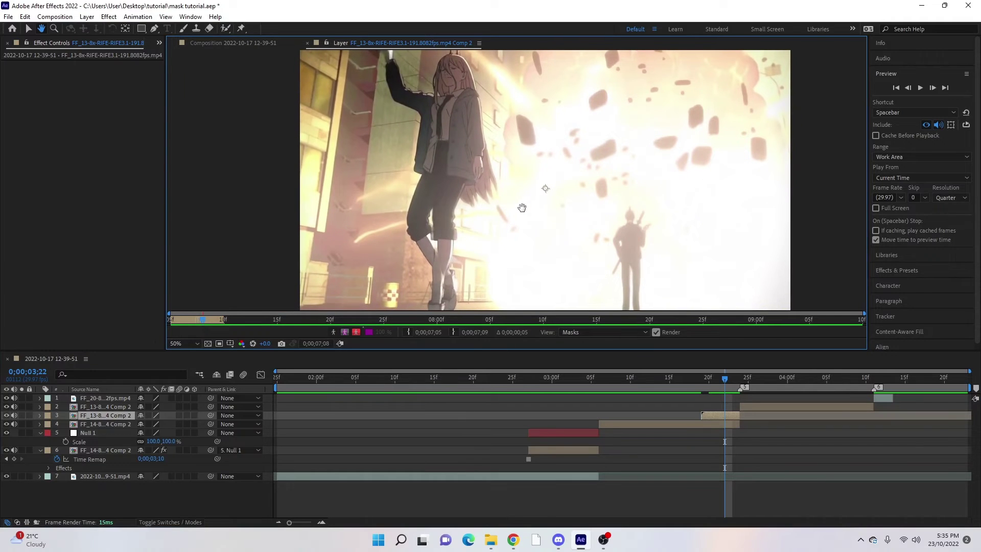
click(226, 29)
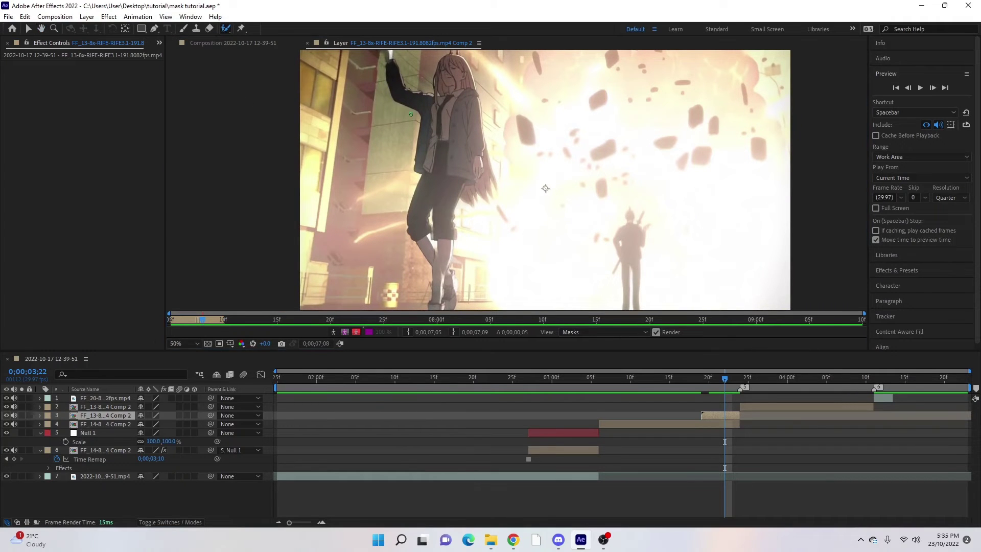
drag(390, 62, 389, 64)
drag(449, 65, 479, 157)
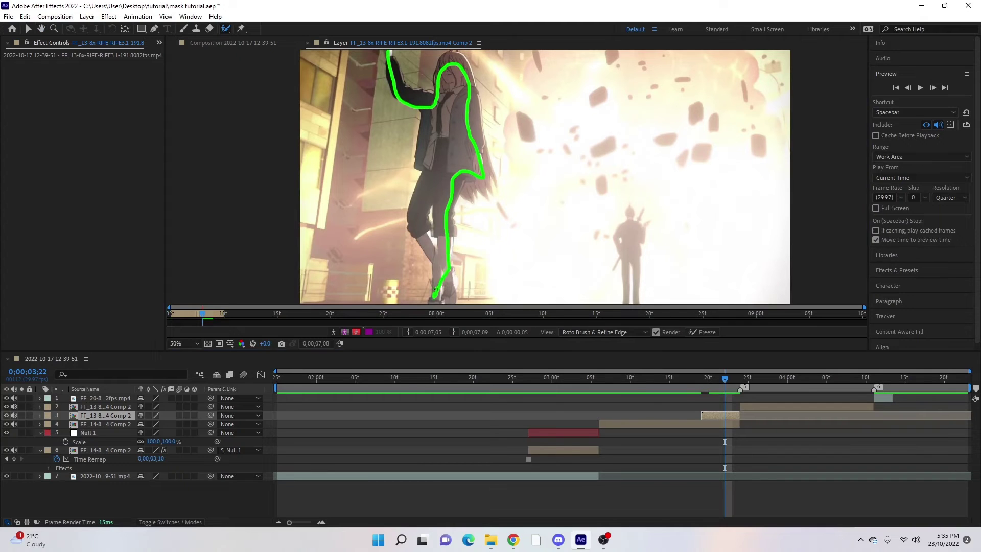
mouse_move(418, 230)
mouse_down()
mouse_move(434, 153)
mouse_move(419, 98)
mouse_move(398, 75)
mouse_up()
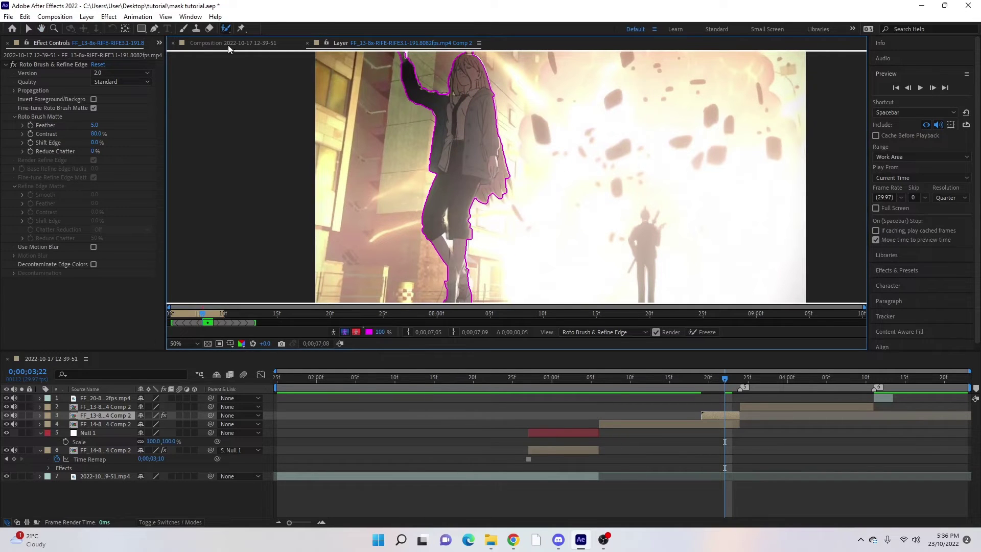
Step: Close the layer view to return to the main composition and set the preview resolution to Quarter
click(29, 28)
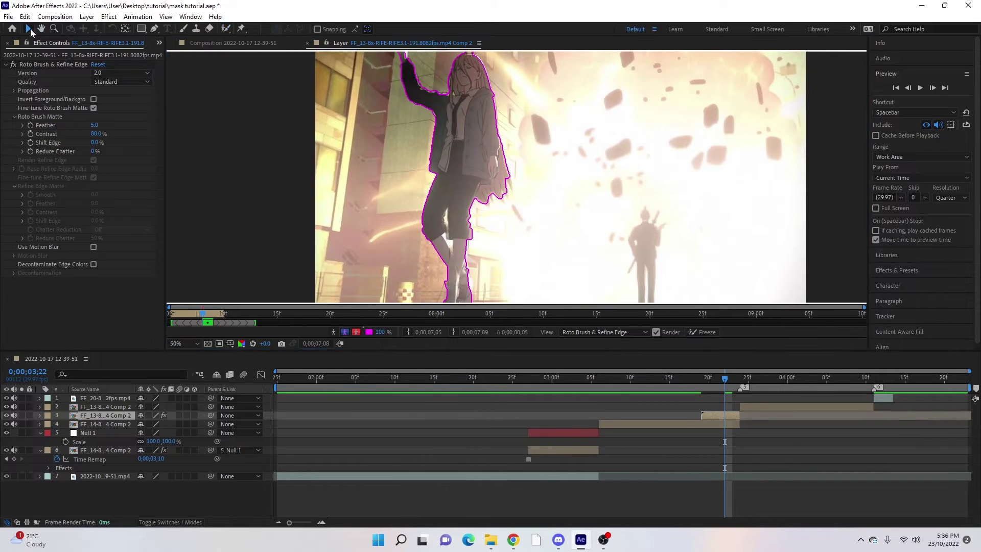
click(307, 44)
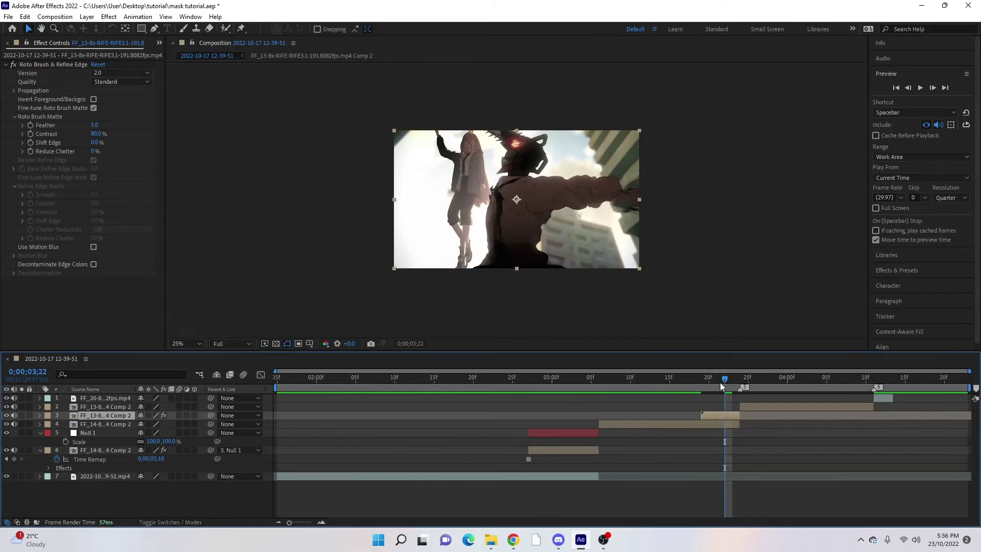
drag(725, 385, 718, 387)
click(233, 346)
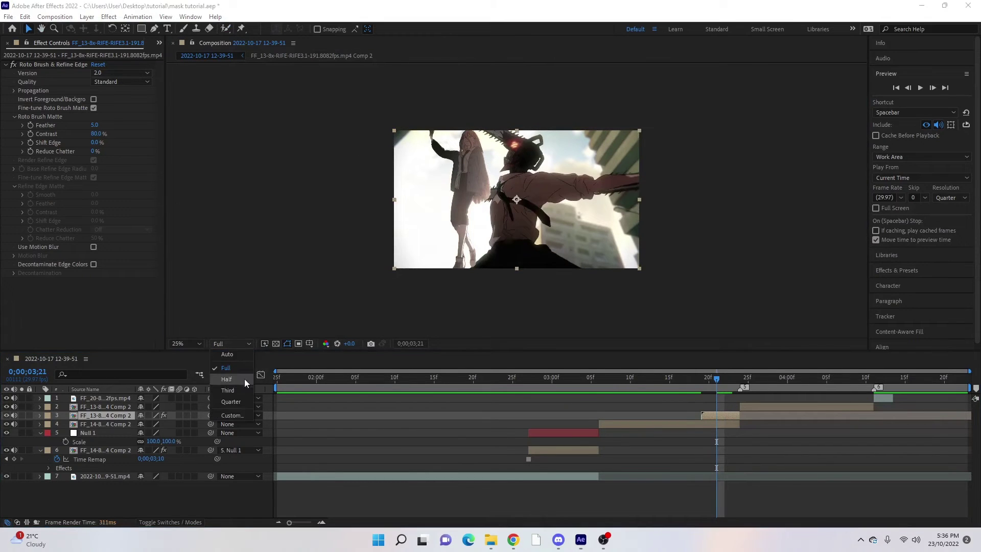
click(234, 401)
Step: Add an opacity keyframe of 0% to the cut-out FF_13 layer at its start, 0;00;03;19
mouse_move(711, 388)
mouse_down()
mouse_move(703, 378)
mouse_move(796, 395)
mouse_move(698, 409)
mouse_move(804, 406)
mouse_move(646, 419)
mouse_move(661, 388)
mouse_move(688, 390)
mouse_move(655, 401)
mouse_move(645, 386)
mouse_move(694, 400)
mouse_move(675, 403)
mouse_move(701, 415)
mouse_move(669, 386)
mouse_move(704, 391)
mouse_move(702, 404)
mouse_up()
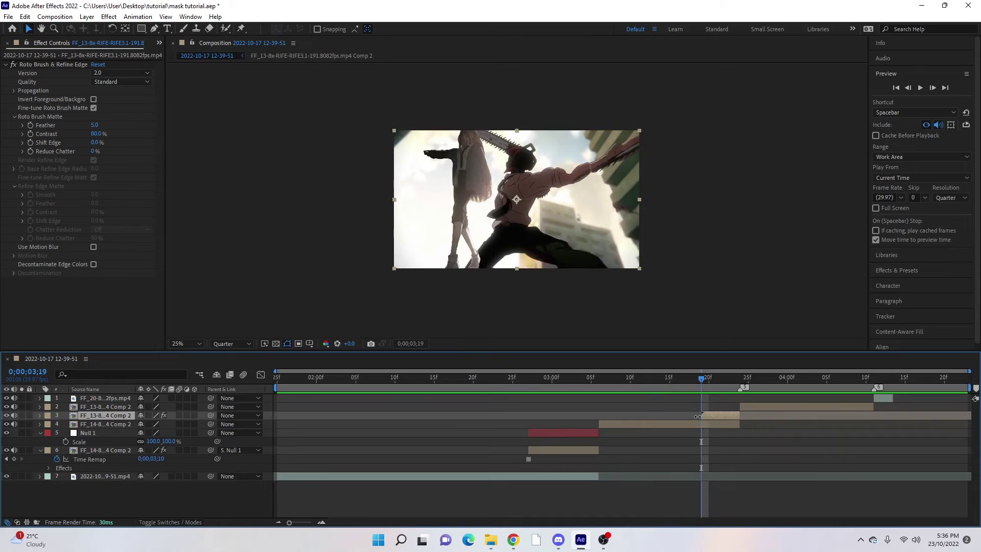
key(t)
click(65, 424)
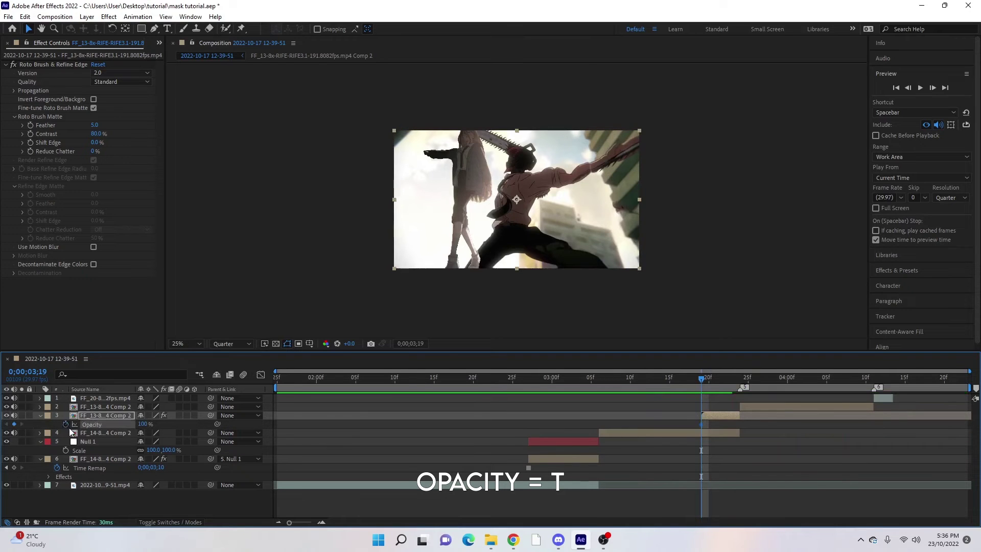
click(145, 424)
text(0)
key(Return)
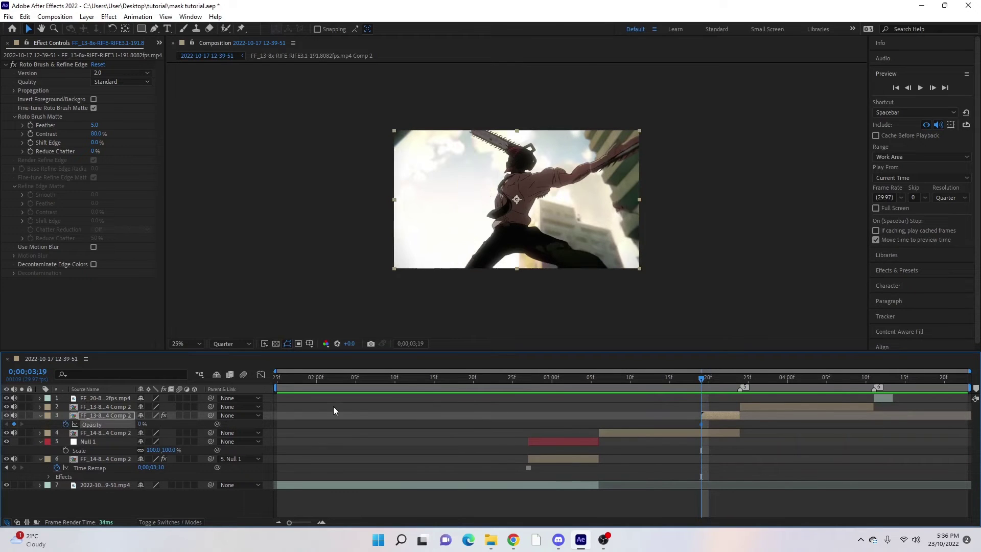
Step: Keyframe the cut-out FF_13 layer's opacity at 100% at 0;00;03;24 and preview the fade-in
click(734, 387)
drag(734, 388, 738, 385)
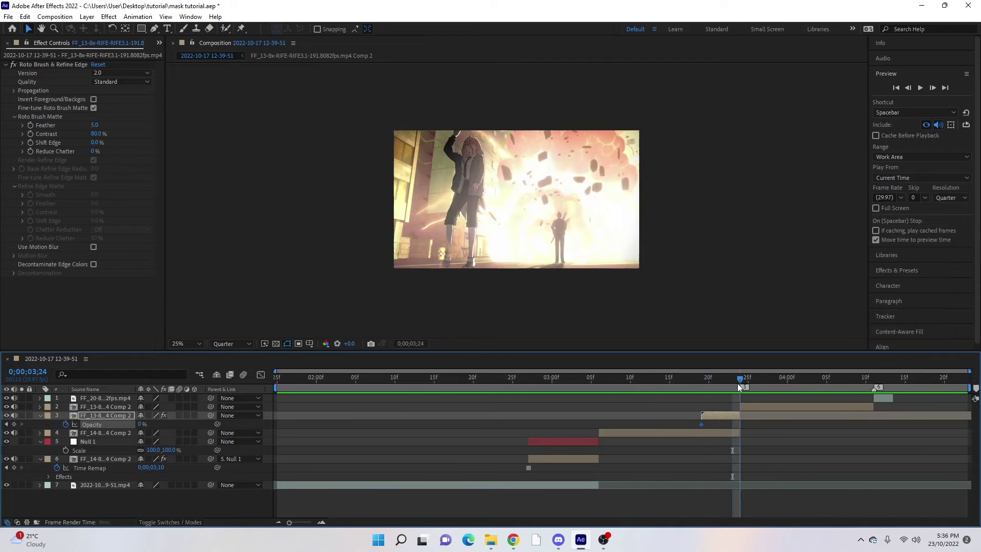
drag(141, 424, 253, 425)
drag(738, 382, 749, 427)
key(space)
click(675, 380)
key(space)
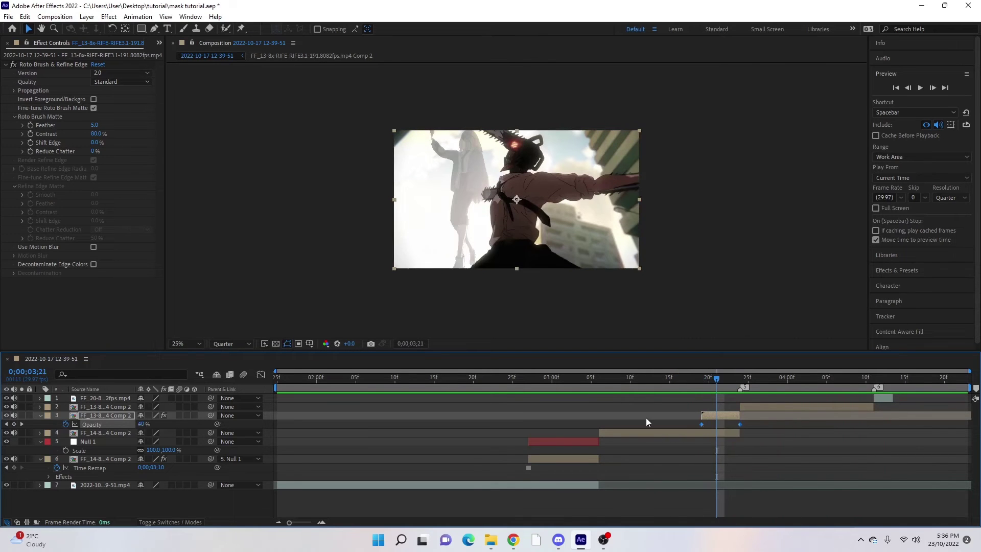
Step: Reshape the eased opacity curve so it rises steeply at the start and levels off toward 100%, and preview the transition
click(260, 374)
click(701, 494)
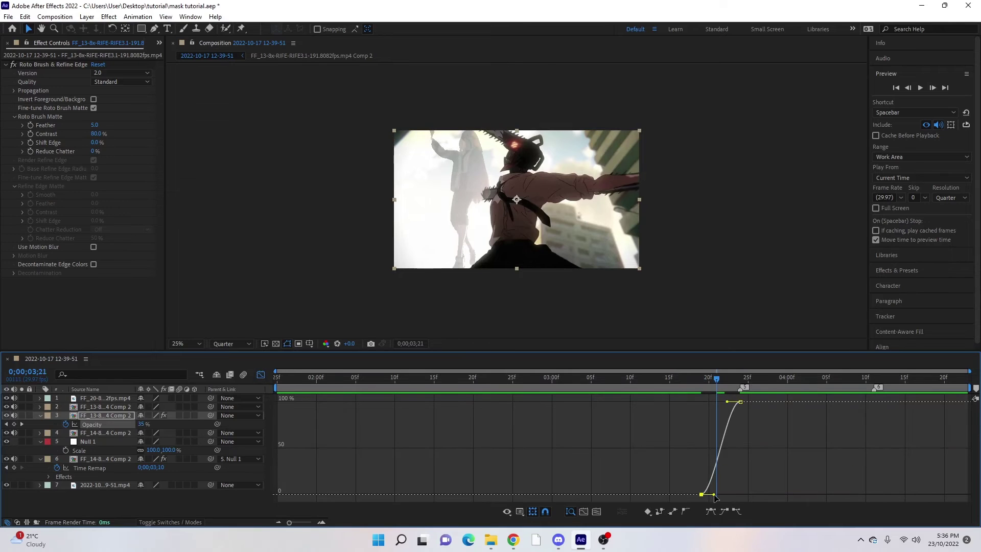
drag(713, 494, 702, 476)
drag(727, 402, 721, 413)
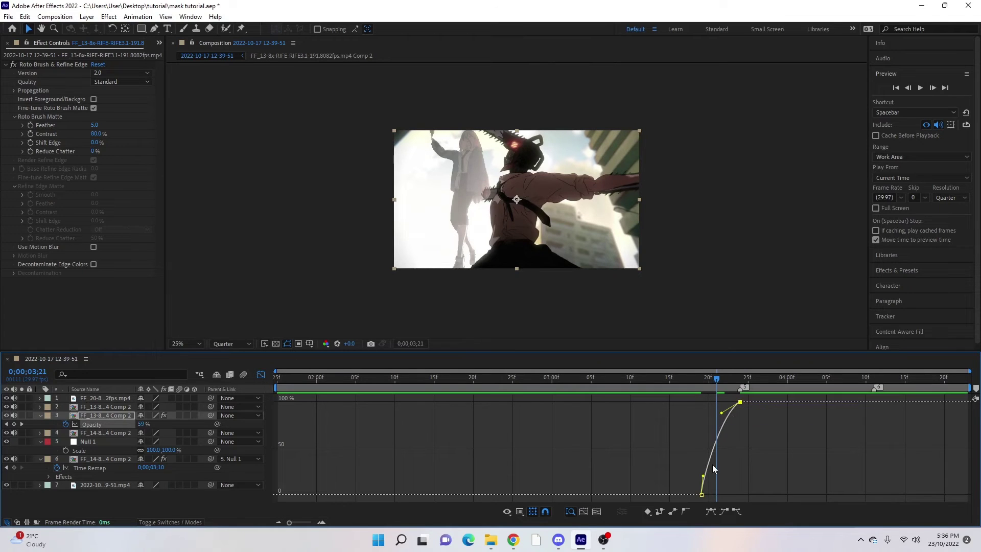
drag(703, 475, 691, 460)
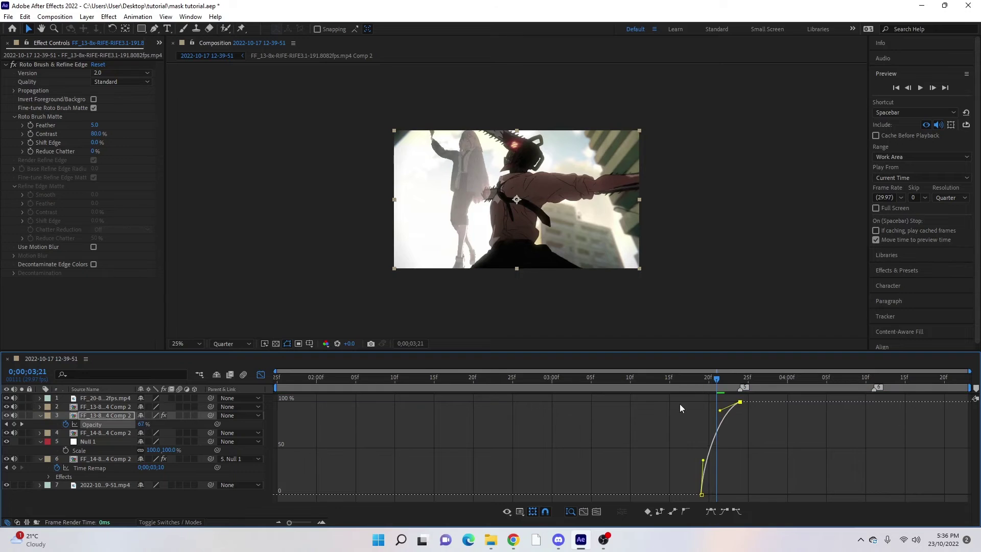
click(260, 375)
click(696, 386)
drag(695, 385, 679, 388)
key(space)
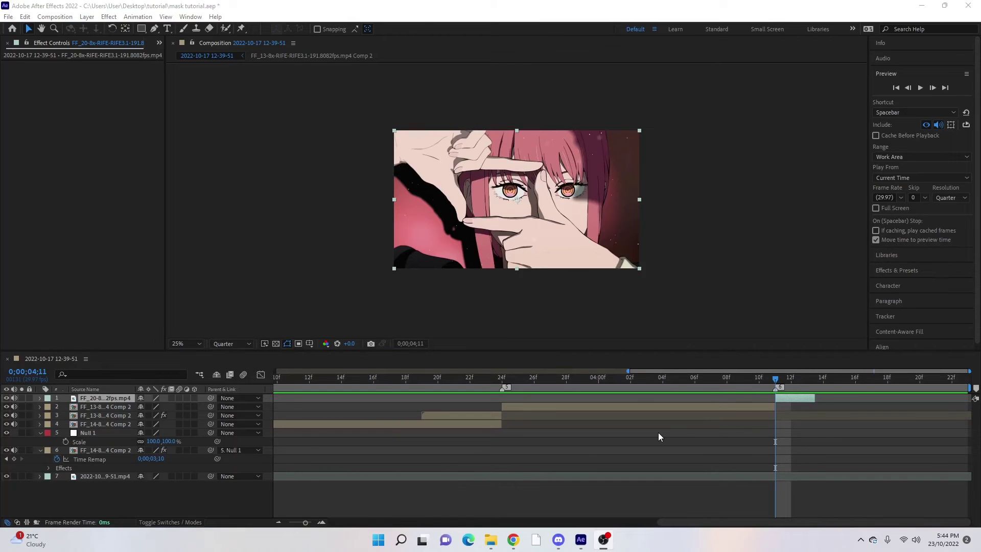
Step: Pre-compose the FF_20 clip, moving all attributes into the new composition with its duration adjusted to the layer's time span
click(793, 400)
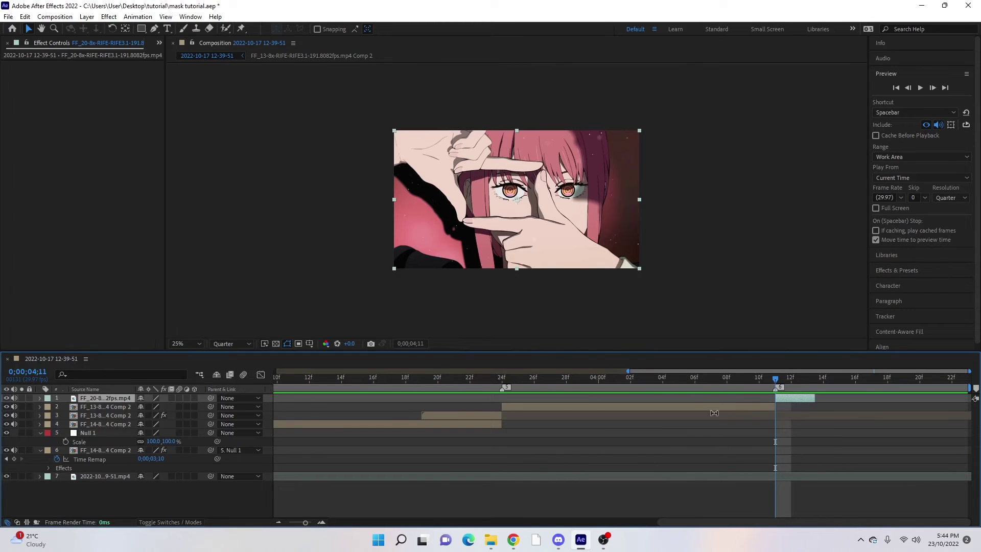
key(ctrl+shift+c)
click(513, 332)
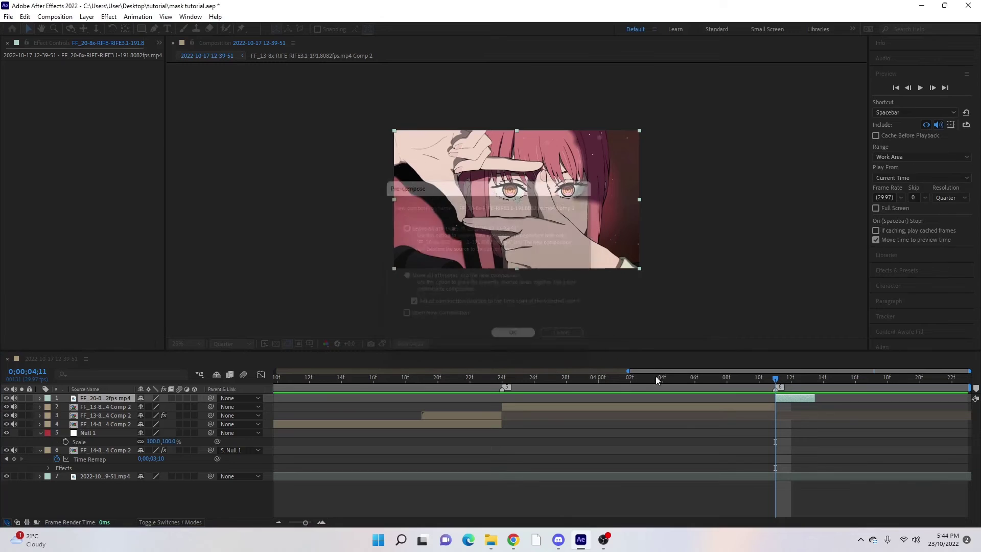
Step: Enable time remapping on the FF_20 pre-comp, move its last keyframe to 0;00;04;22, and cut off everything after it
key(ctrl+alt+t)
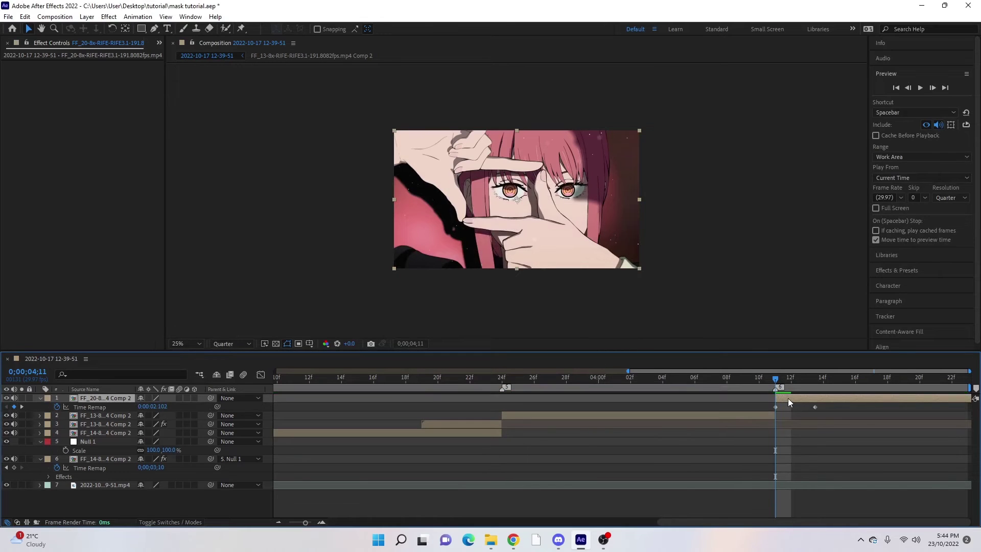
drag(814, 408, 967, 407)
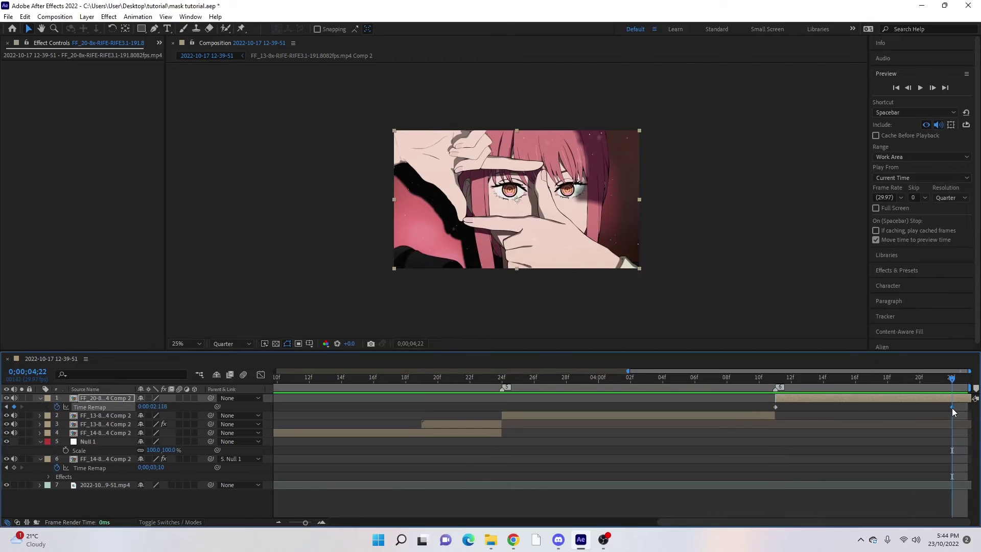
key(ctrl+shift+d)
key(Delete)
Step: Split the FF_20 pre-comp at 0;00;04;12, one frame after its start
drag(953, 381, 792, 384)
click(779, 399)
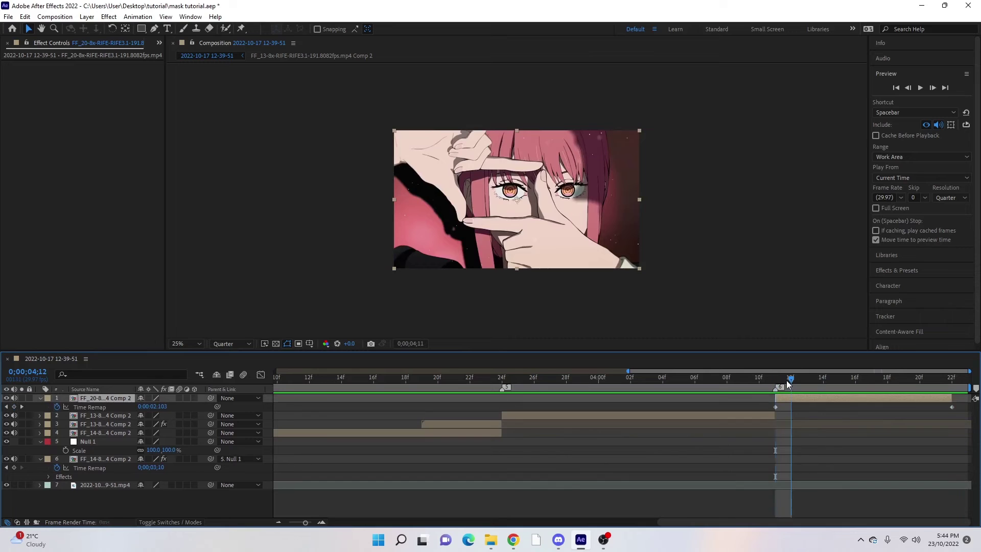
key(ctrl+shift+d)
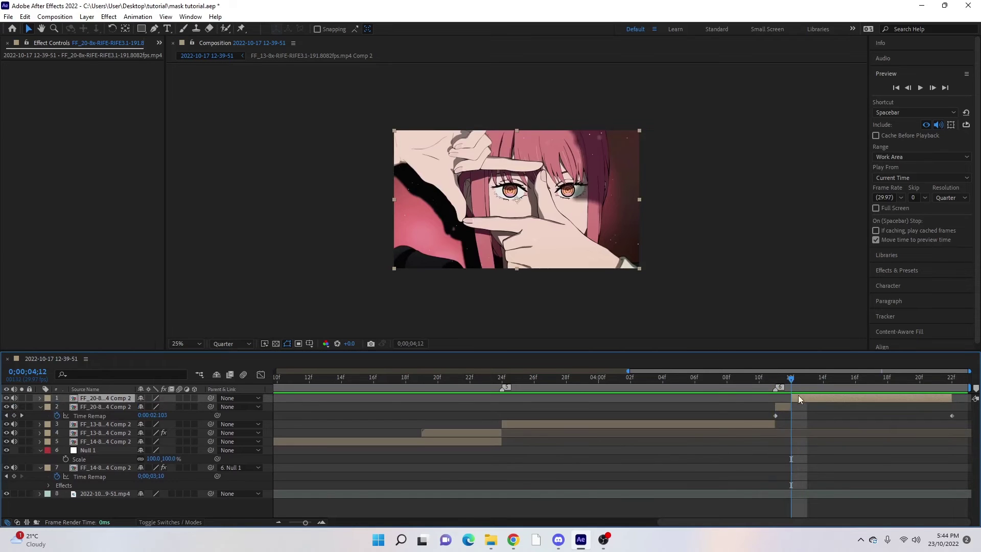
Step: Move the one-frame first FF_20 part to start at 0;00;04;02 and make the second part start at 0;00;04;11
drag(791, 379, 951, 415)
drag(919, 381, 655, 418)
click(745, 411)
key(i)
click(639, 382)
drag(651, 410, 645, 407)
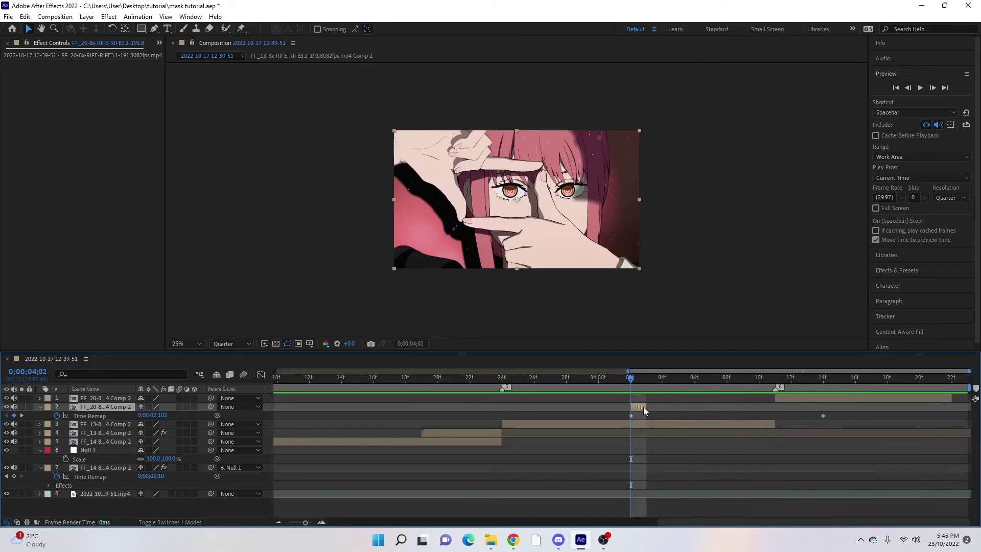
click(636, 426)
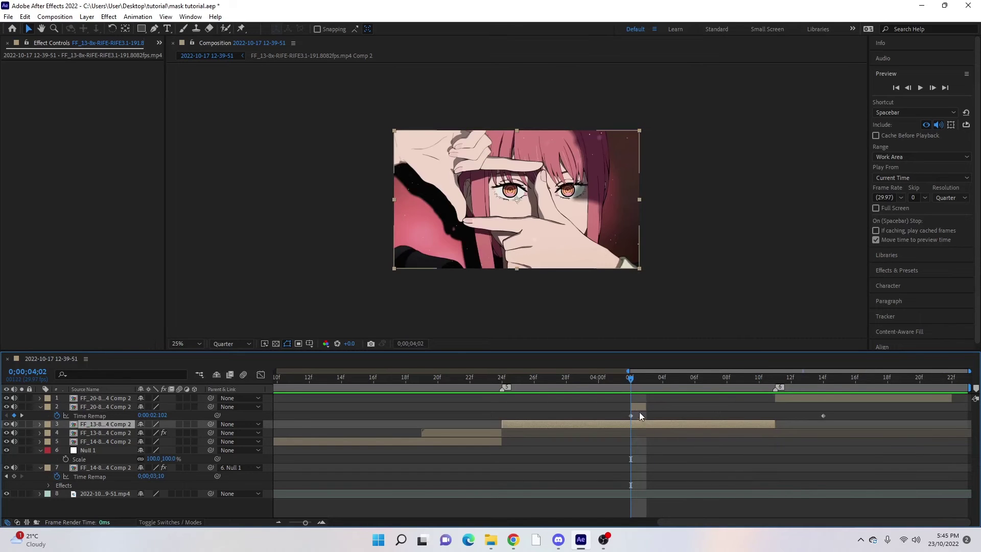
click(638, 409)
right_click(639, 407)
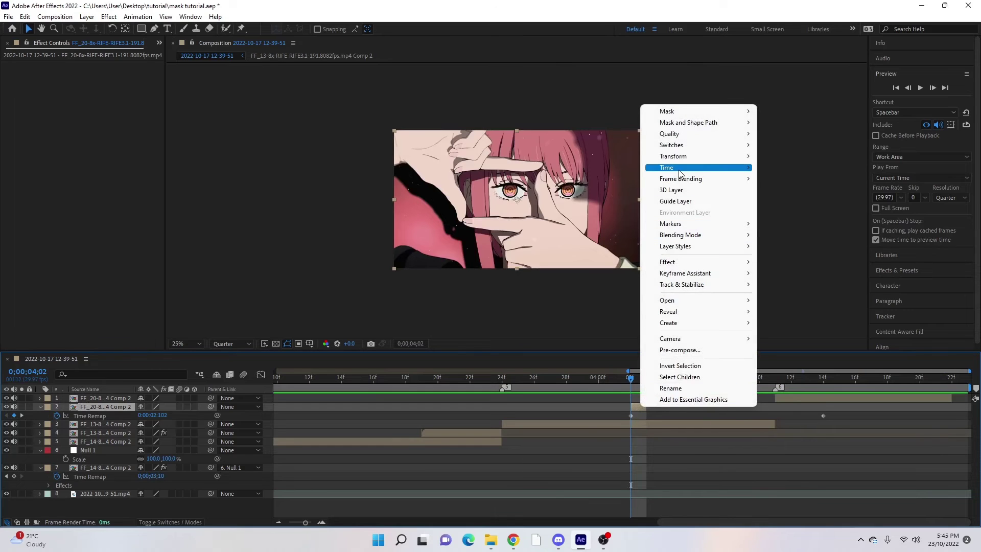
mouse_move(666, 167)
click(795, 192)
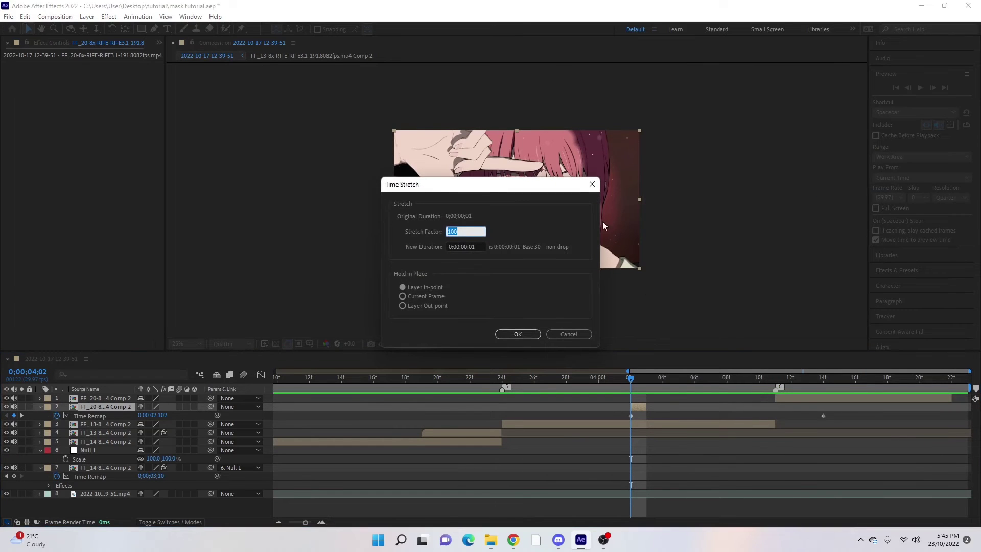
key(Escape)
Step: Freeze the frame of the one-frame FF_20 part at 0;00;04;02 and extend its end to 0;00;04;11
right_click(636, 403)
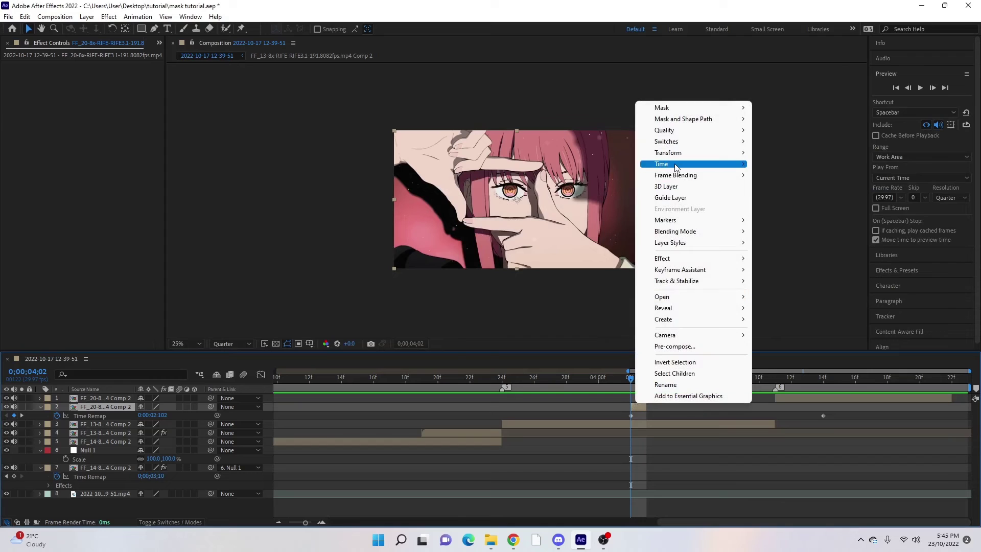
mouse_move(674, 164)
click(781, 197)
drag(649, 406, 775, 407)
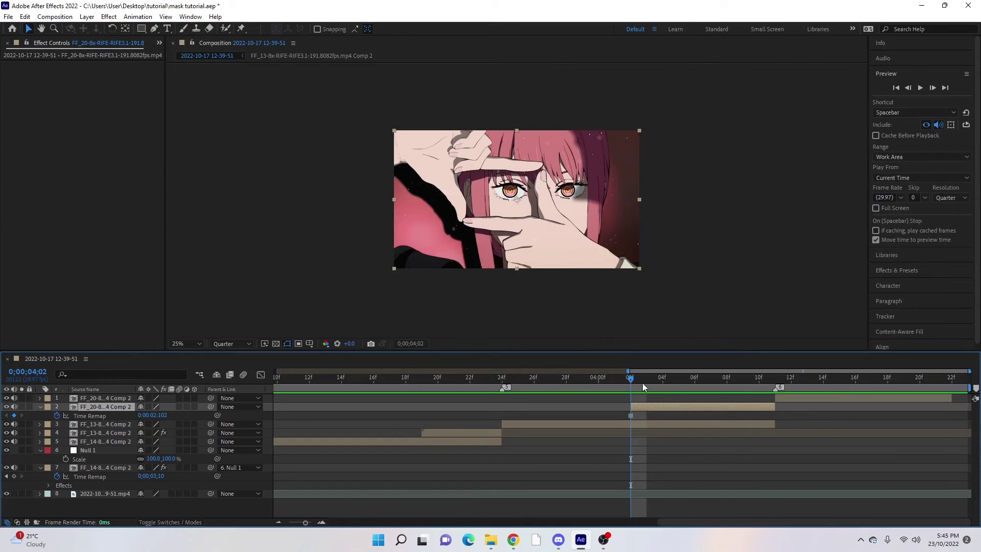
Step: Open the frozen FF_20 pre-comp, set its composition frame rate to 29.97 fps, and return to the main composition
key(Page_Down)
key(Page_Down)
key(Page_Down)
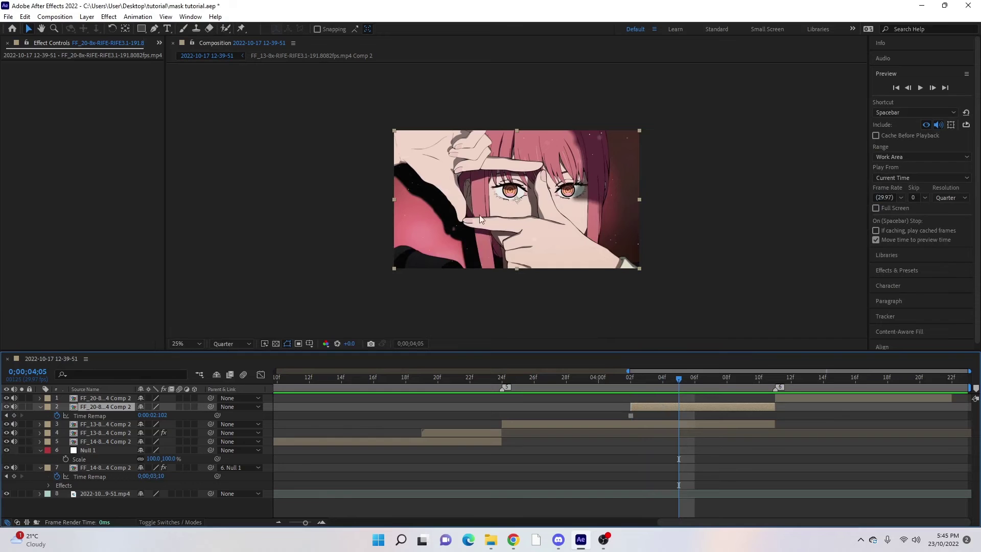
double_click(685, 406)
click(54, 17)
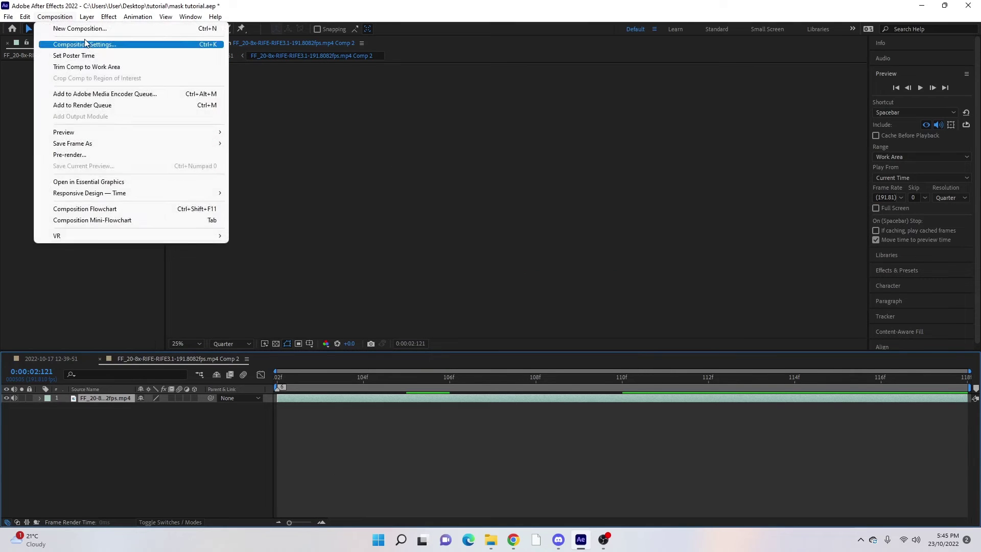
click(85, 44)
double_click(426, 257)
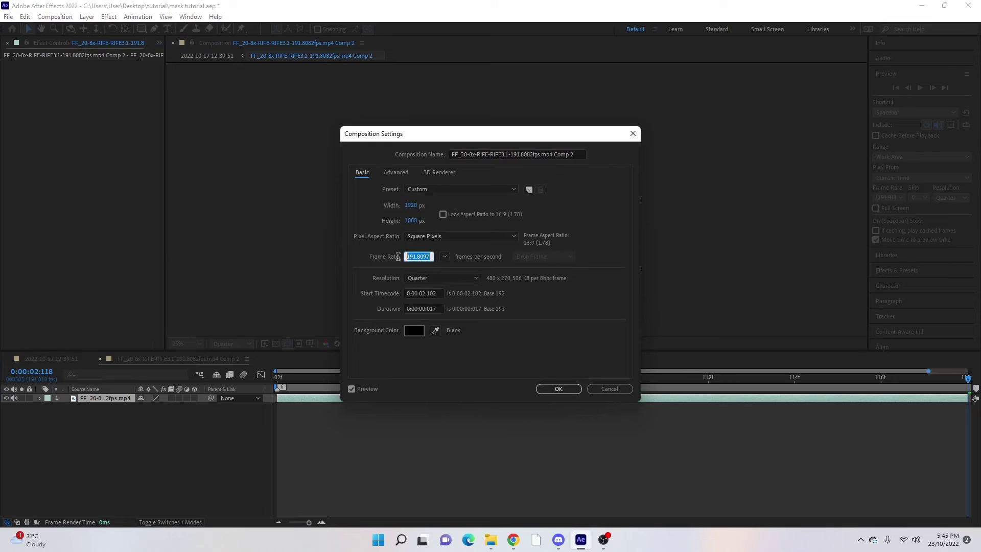
text(29.97)
key(Return)
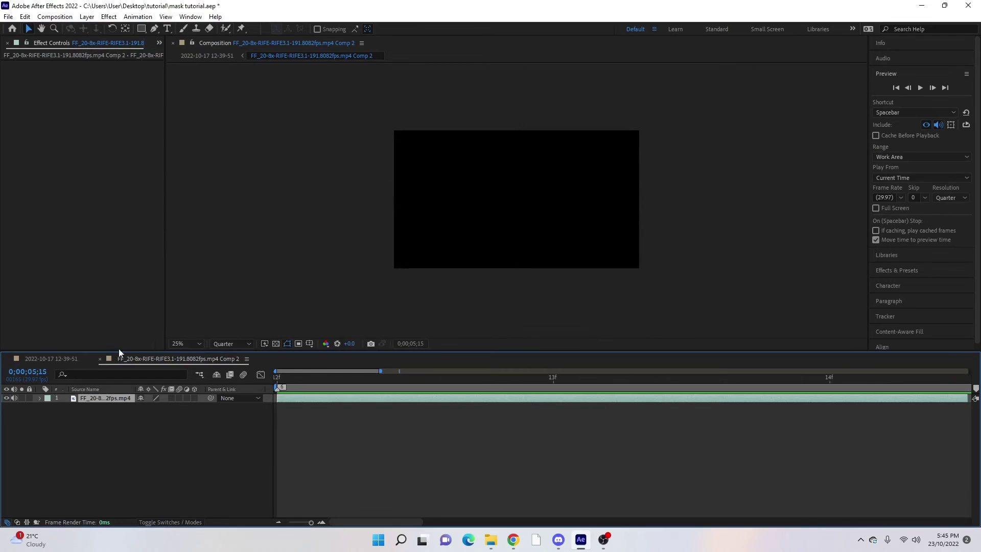
click(99, 359)
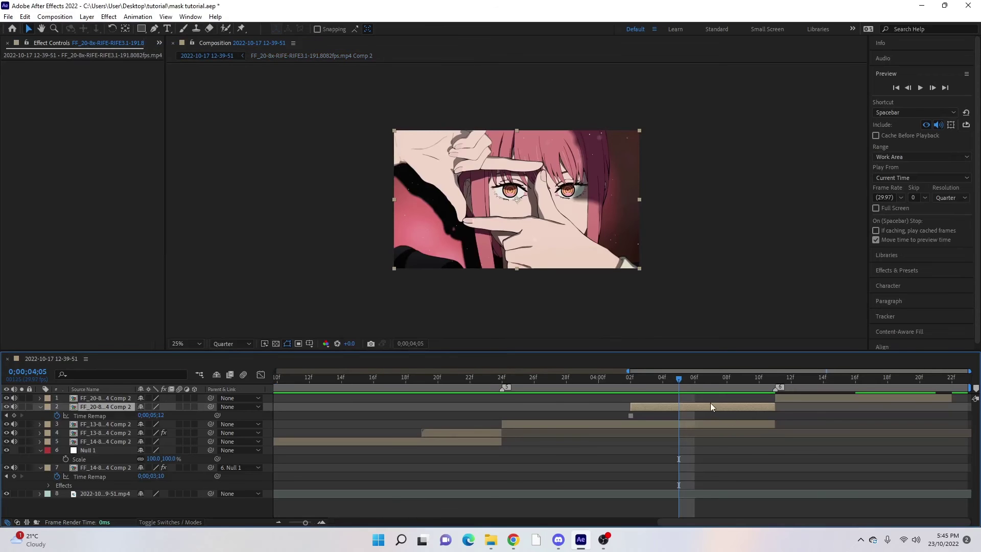
Step: Duplicate the frozen FF_20 layer, then choose the Roto Brush tool and Full preview resolution for the lower copy
drag(679, 379, 697, 405)
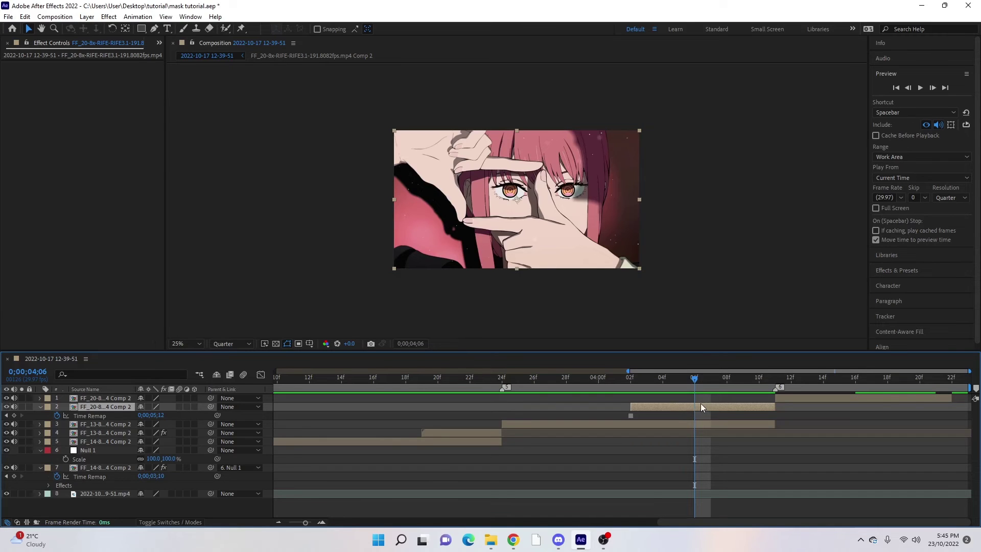
key(ctrl+d)
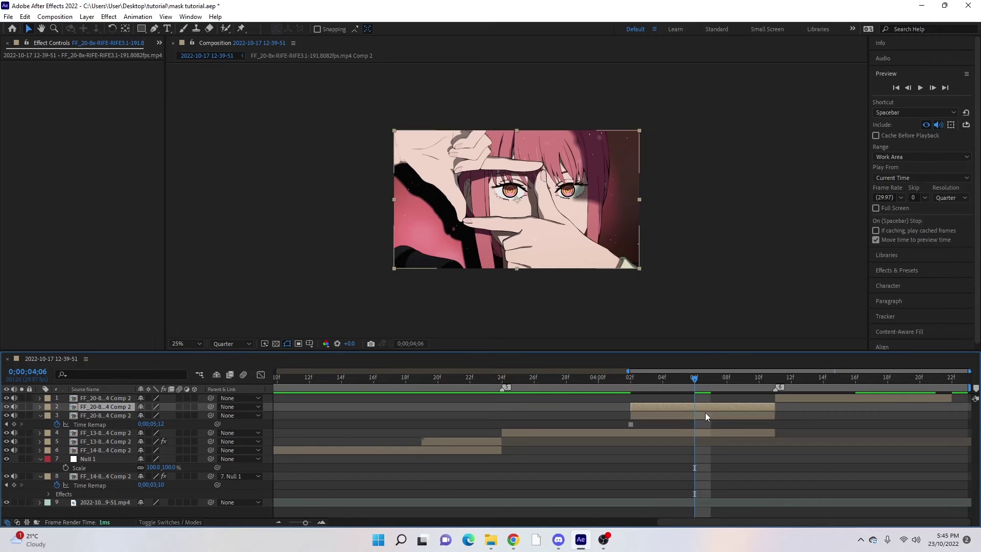
click(704, 415)
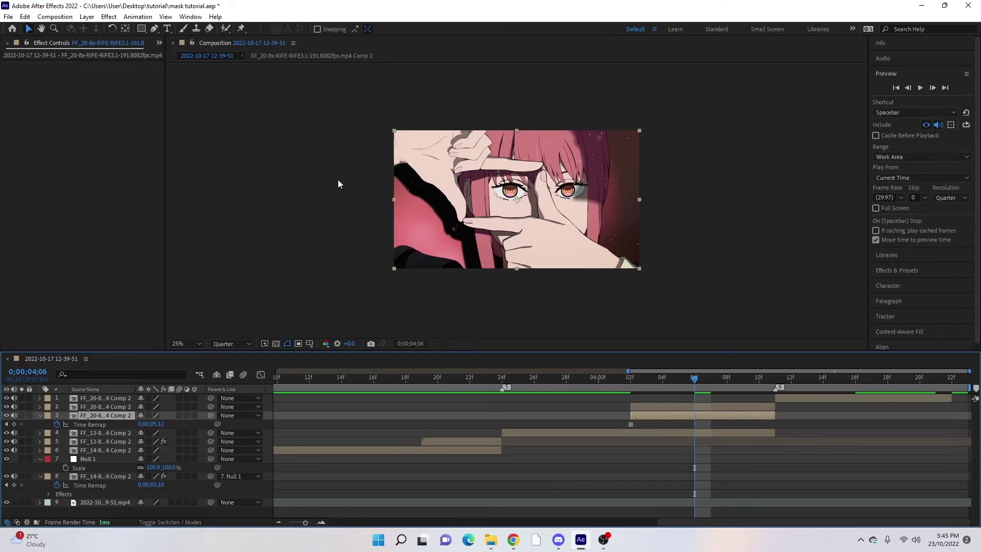
click(226, 28)
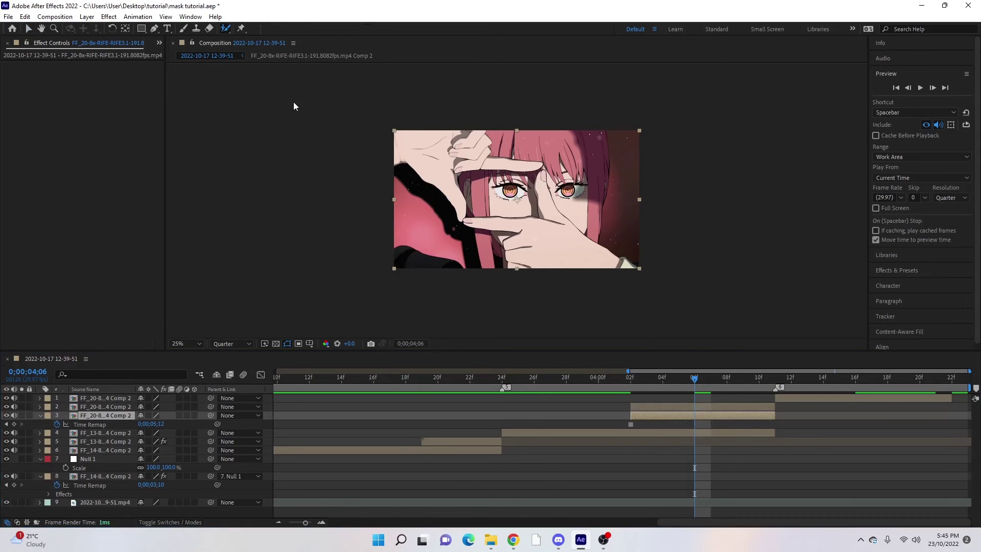
click(249, 344)
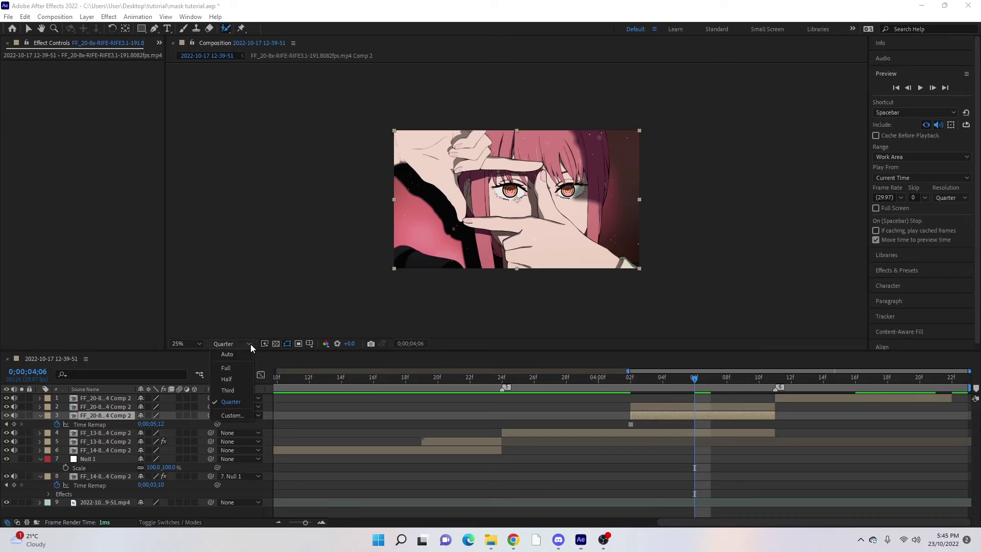
click(226, 368)
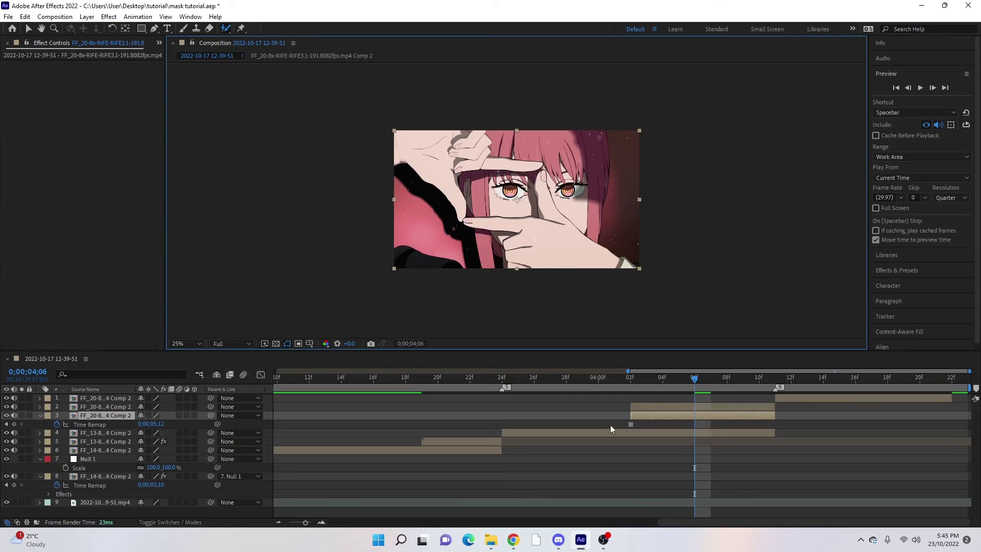
Step: Roto-brush the right-hand cut-out, with its thumb up and index finger extended, on the lower frozen FF_20 copy
double_click(700, 416)
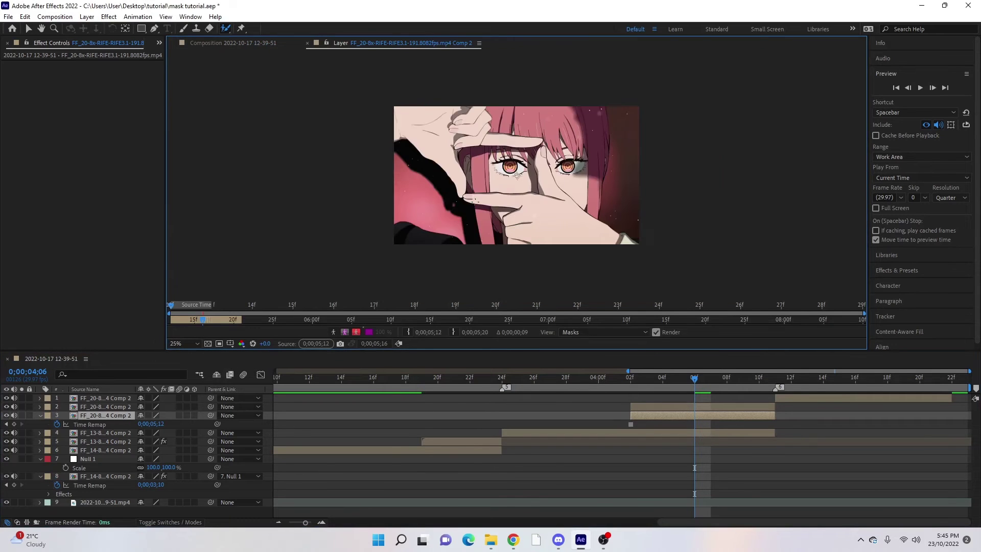
mouse_move(468, 199)
mouse_down()
mouse_move(523, 202)
mouse_move(510, 234)
mouse_move(624, 236)
mouse_move(568, 204)
mouse_move(542, 150)
mouse_move(545, 180)
mouse_move(524, 198)
mouse_move(476, 192)
mouse_move(538, 194)
mouse_move(554, 211)
mouse_move(521, 221)
mouse_move(552, 229)
mouse_up()
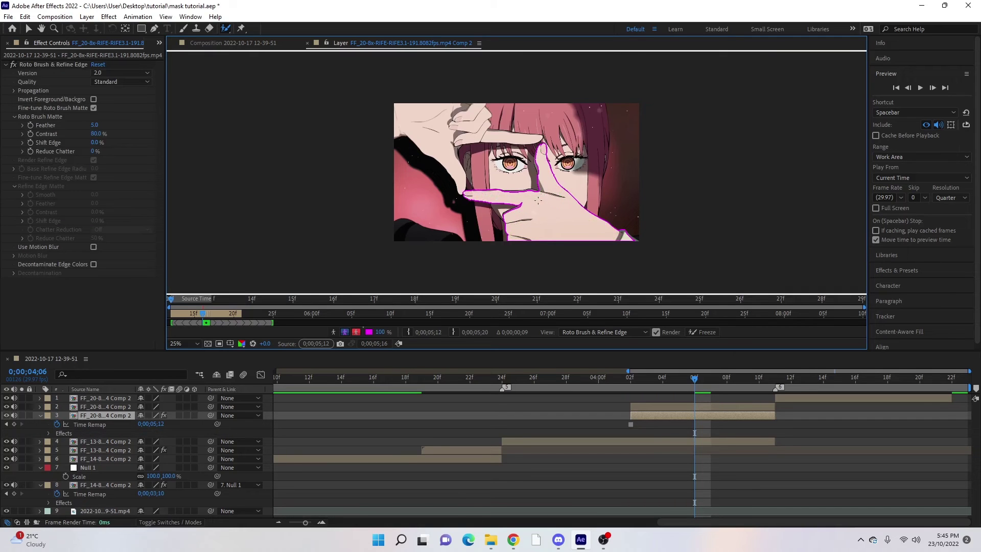
key(period)
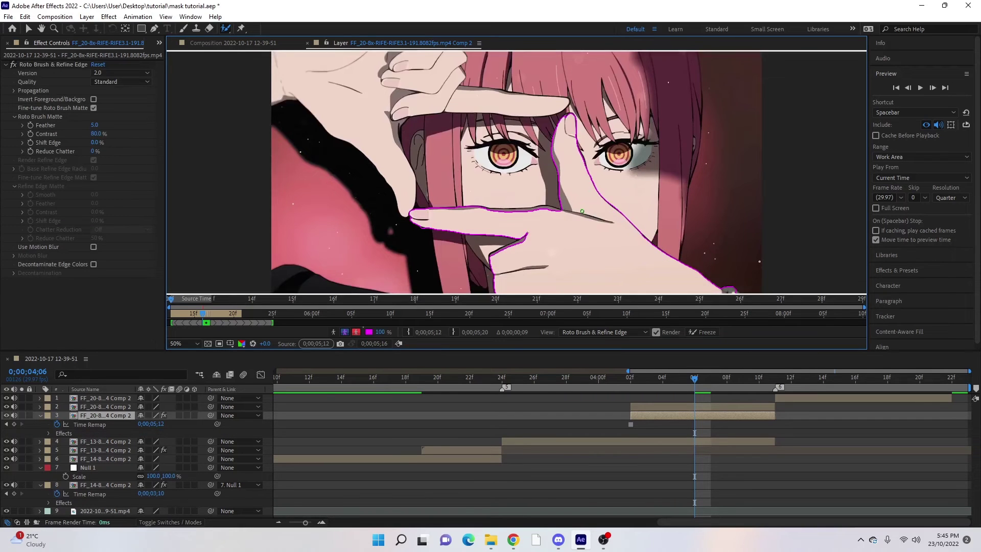
key(comma)
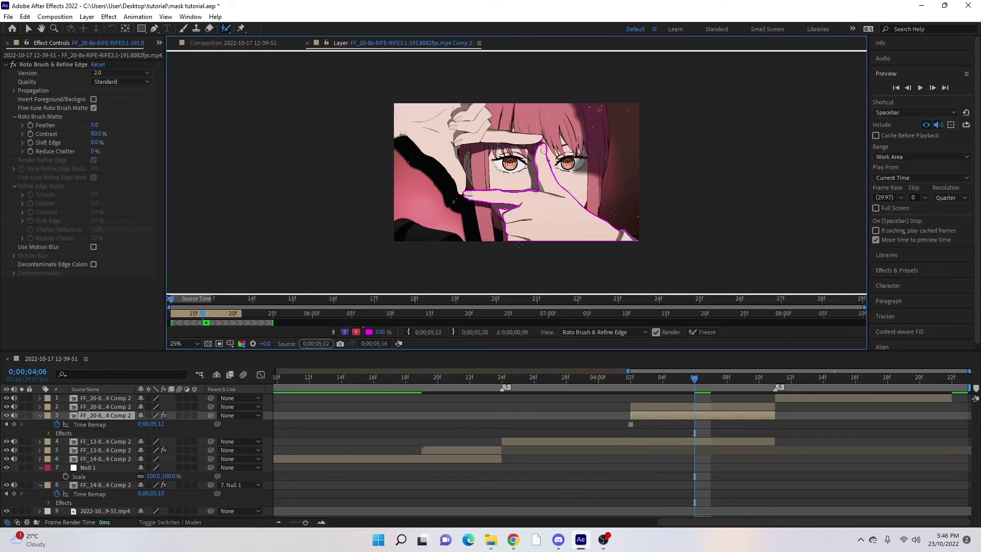
click(233, 43)
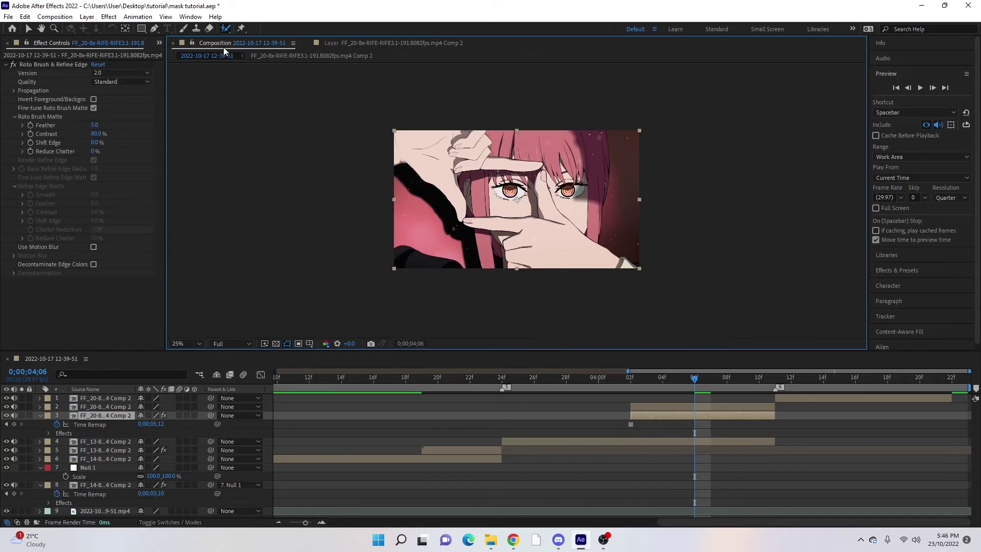
Step: Roto-brush the other hand, in the picture's upper-left corner, on the upper frozen FF_20 copy and return to the composition
click(692, 407)
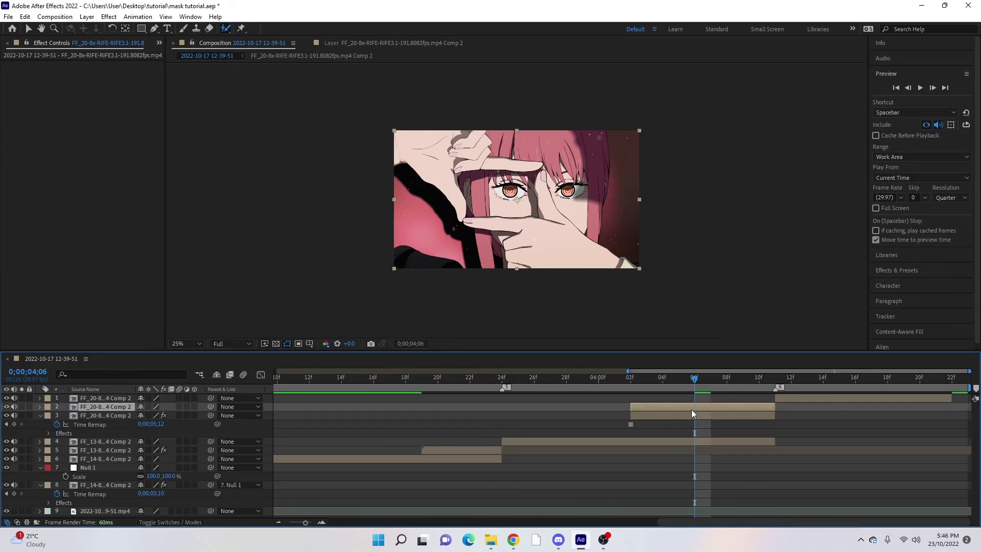
double_click(692, 407)
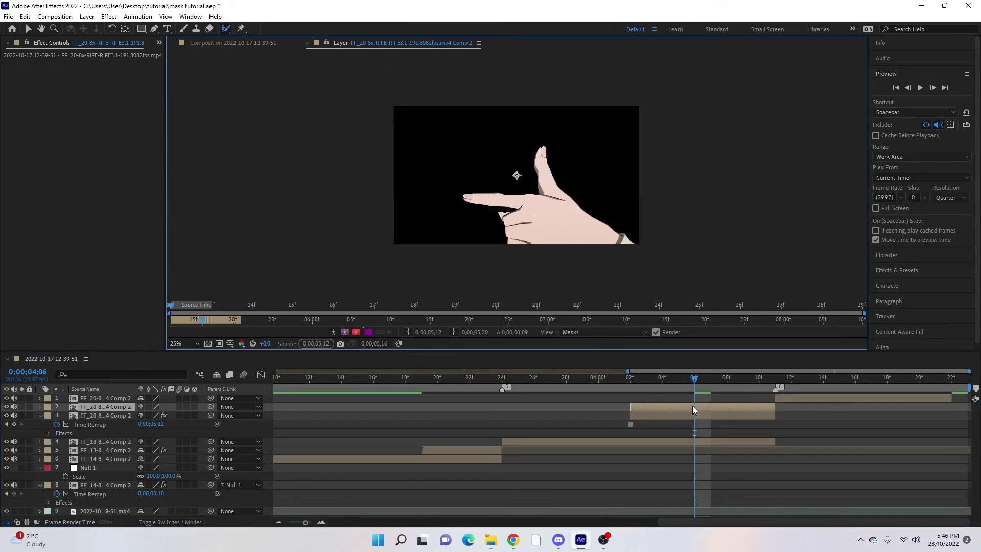
mouse_move(458, 188)
mouse_down()
mouse_move(447, 159)
mouse_move(410, 137)
mouse_move(479, 109)
mouse_move(524, 139)
mouse_move(443, 142)
mouse_move(459, 178)
mouse_move(452, 126)
mouse_move(449, 143)
mouse_up()
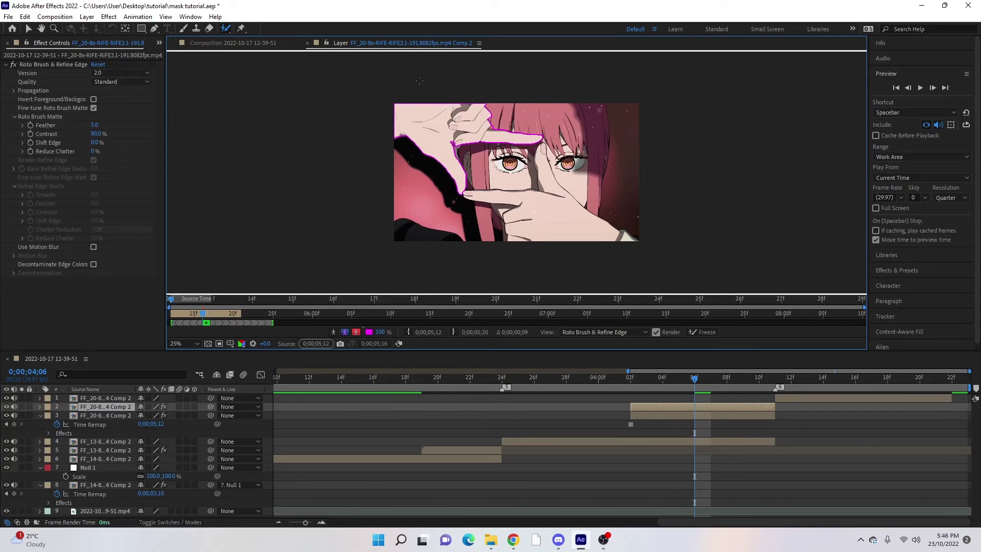
click(223, 44)
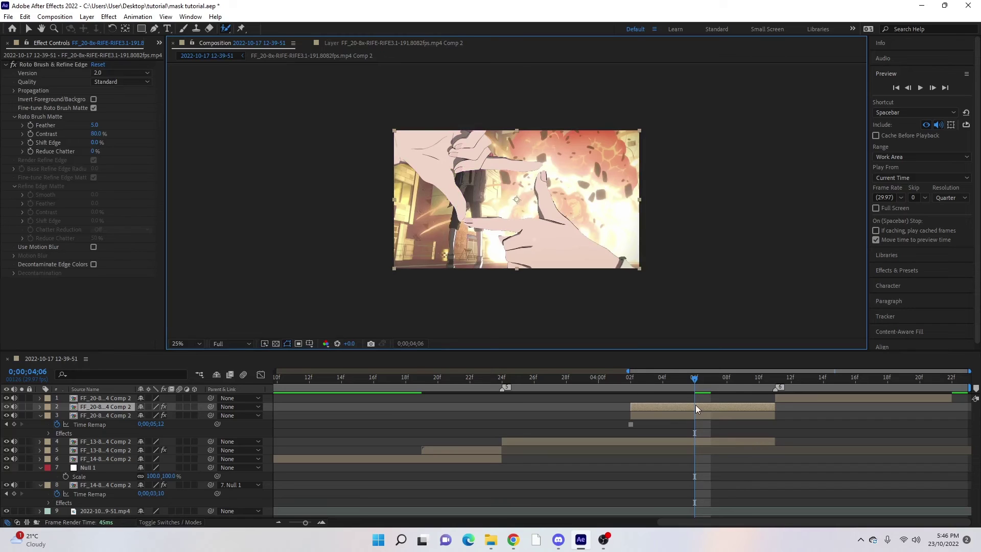
Step: Add a null object directly above the lower frozen FF_20 copy, with the current time at 0;00;04;02
click(686, 417)
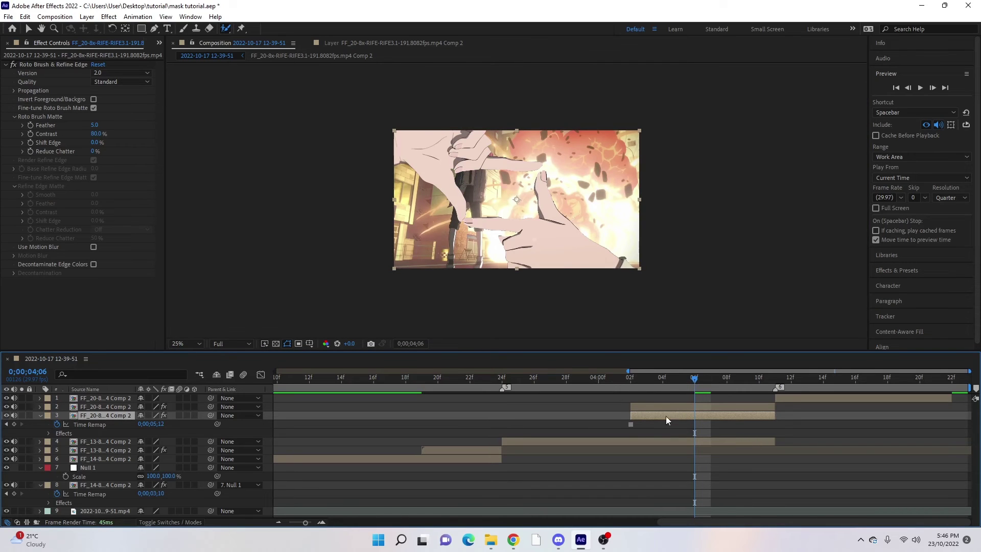
drag(686, 386, 639, 391)
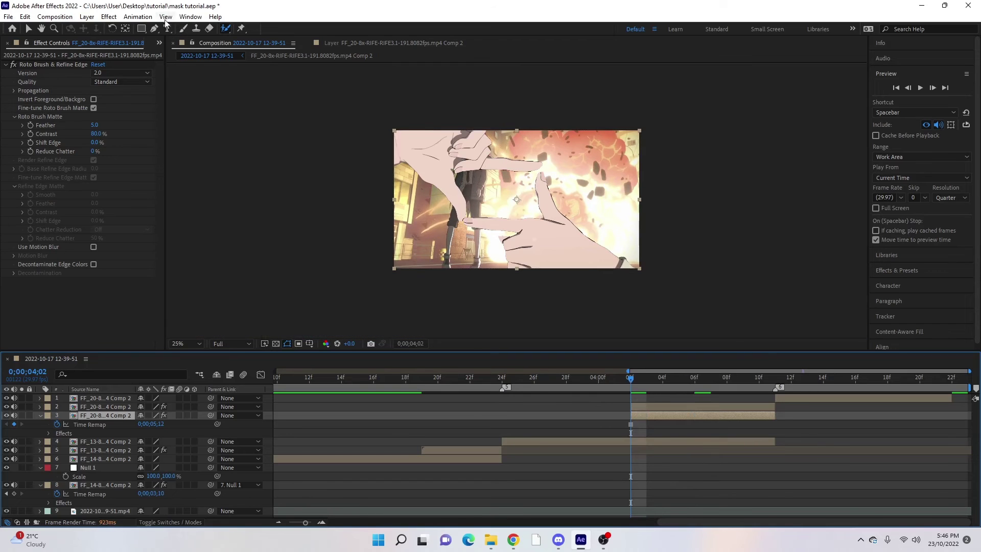
click(87, 17)
mouse_move(100, 31)
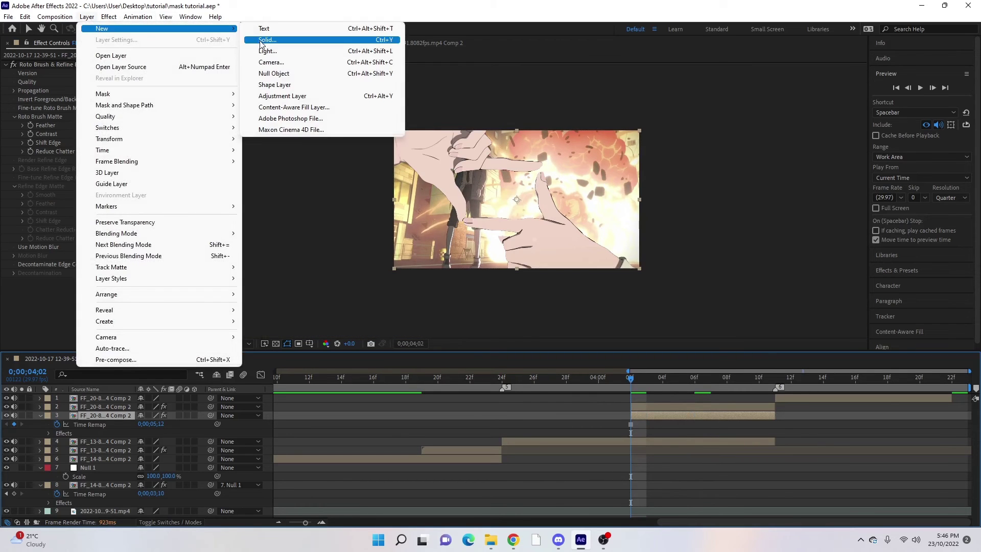
click(273, 73)
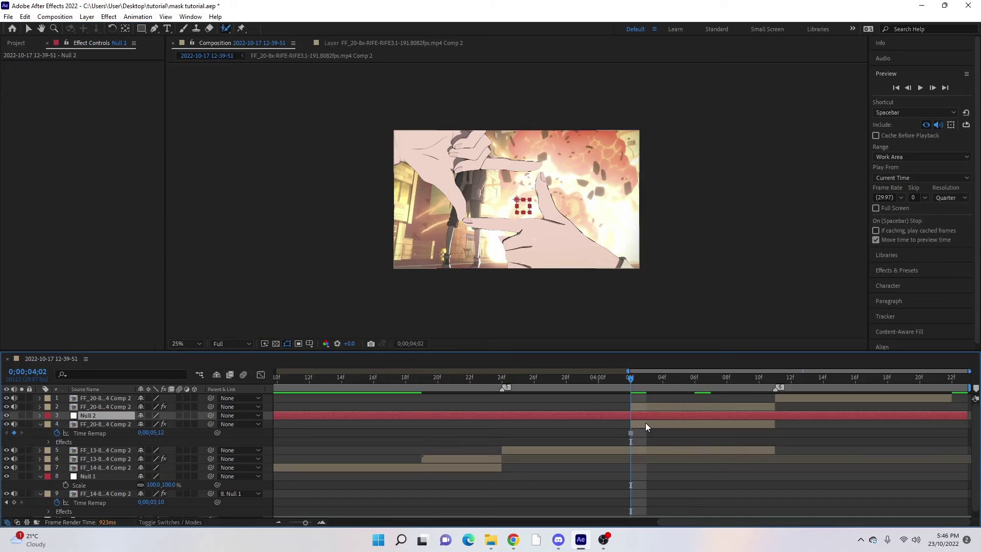
Step: Trim the new null to span 0;00;04;02 to 0;00;04;11, deleting the parts before and after
key(ctrl+shift+d)
click(620, 423)
key(Delete)
click(776, 379)
click(781, 417)
key(ctrl+shift+d)
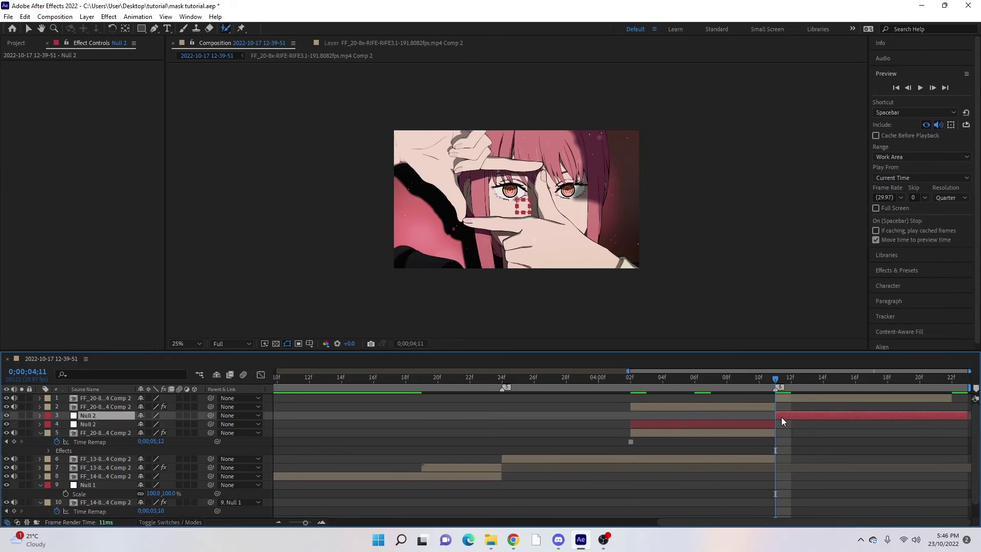
key(Delete)
Step: Parent the lower frozen FF_20 copy to Null 2
drag(761, 380, 643, 427)
click(642, 426)
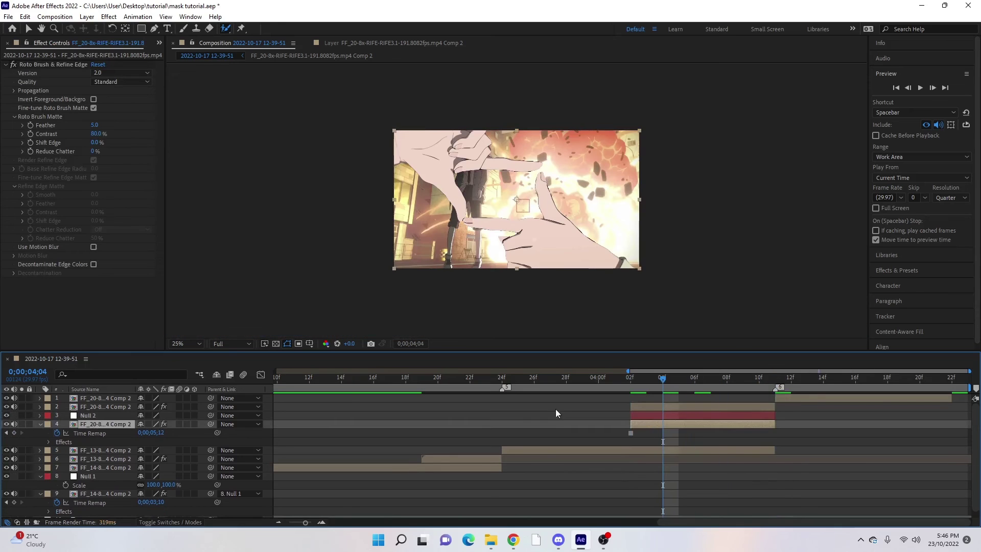
drag(211, 425, 99, 418)
Step: Add a null object directly above the upper frozen FF_20 copy
click(666, 407)
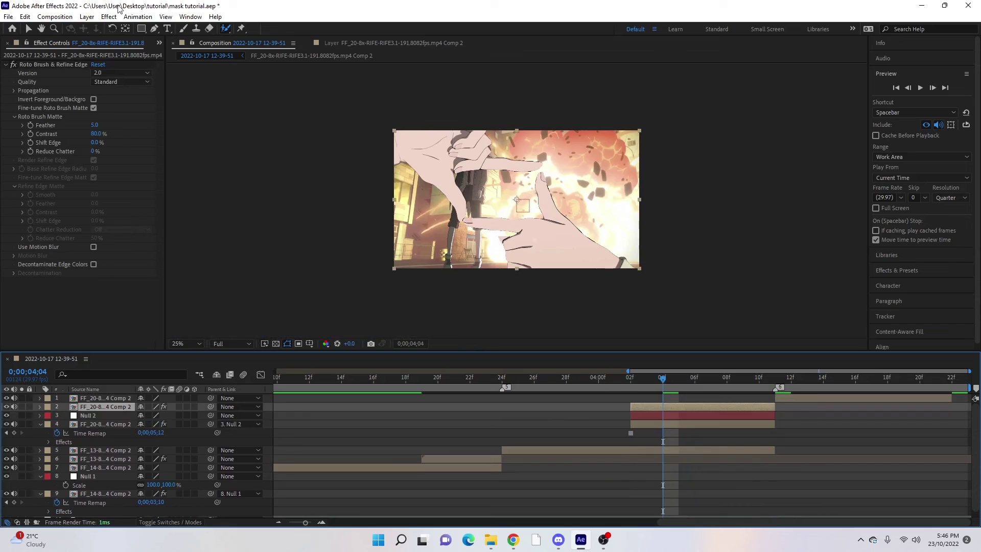
click(87, 17)
mouse_move(153, 28)
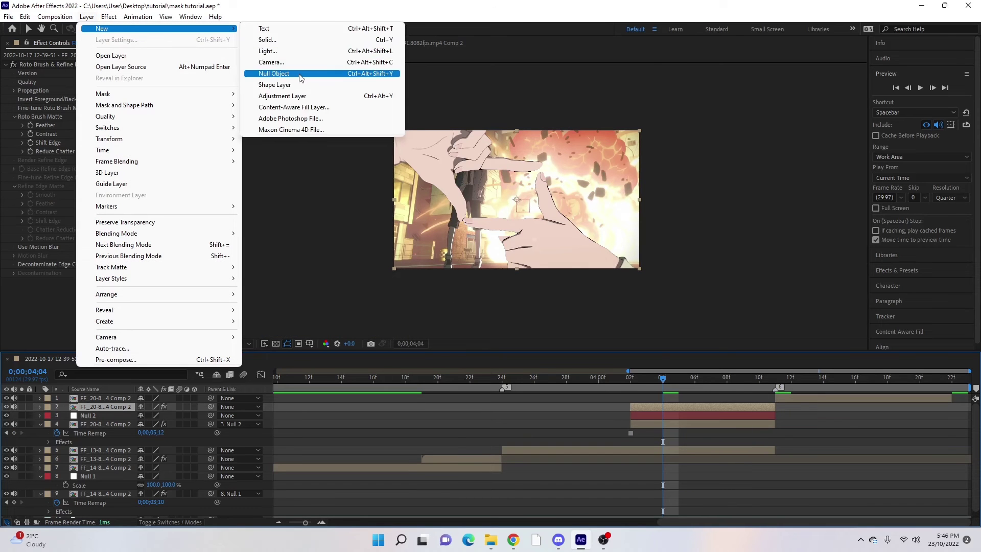
click(298, 76)
Step: Trim Null 3 to span 0;00;04;02 to 0;00;04;11, deleting the parts before and after
click(624, 387)
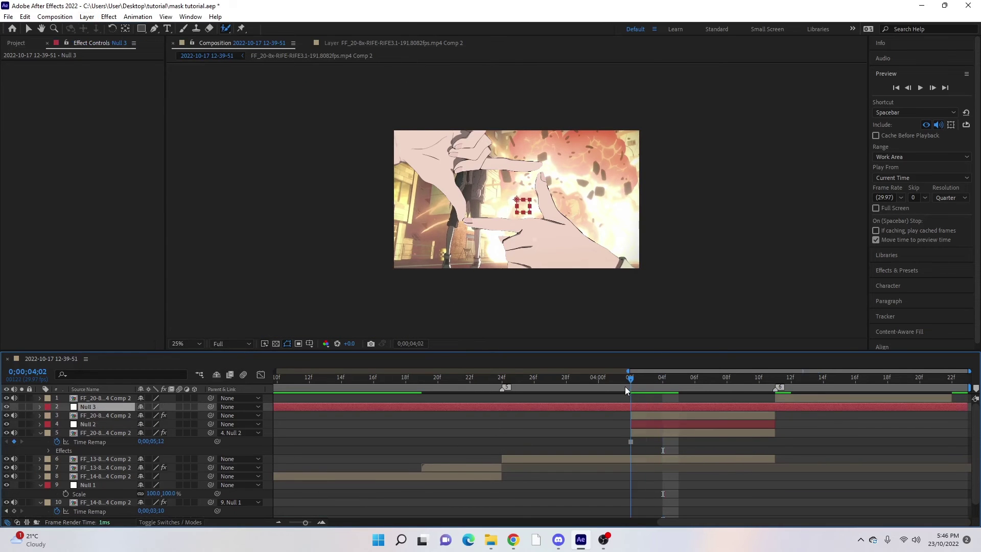
key(ctrl+shift+d)
click(624, 418)
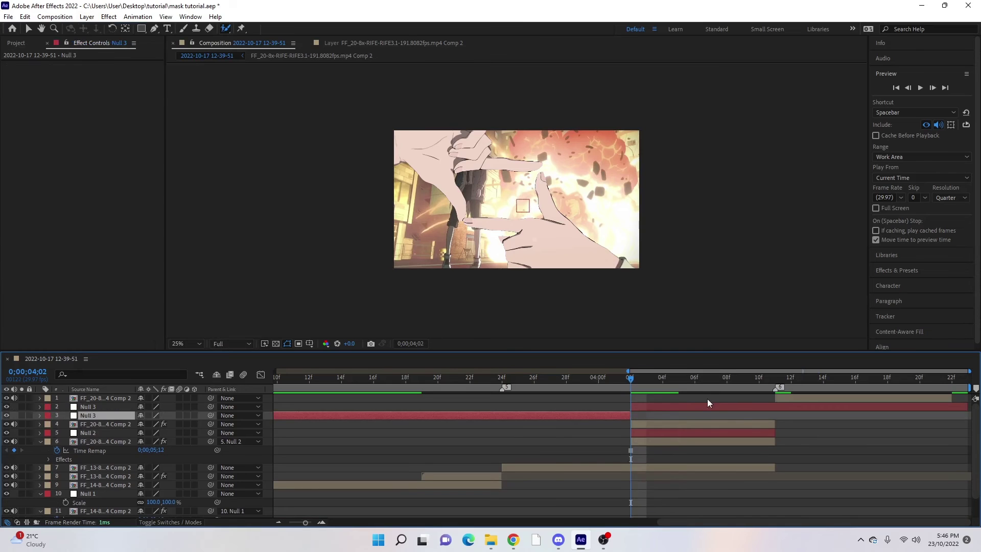
key(Delete)
click(775, 379)
click(777, 406)
key(ctrl+shift+d)
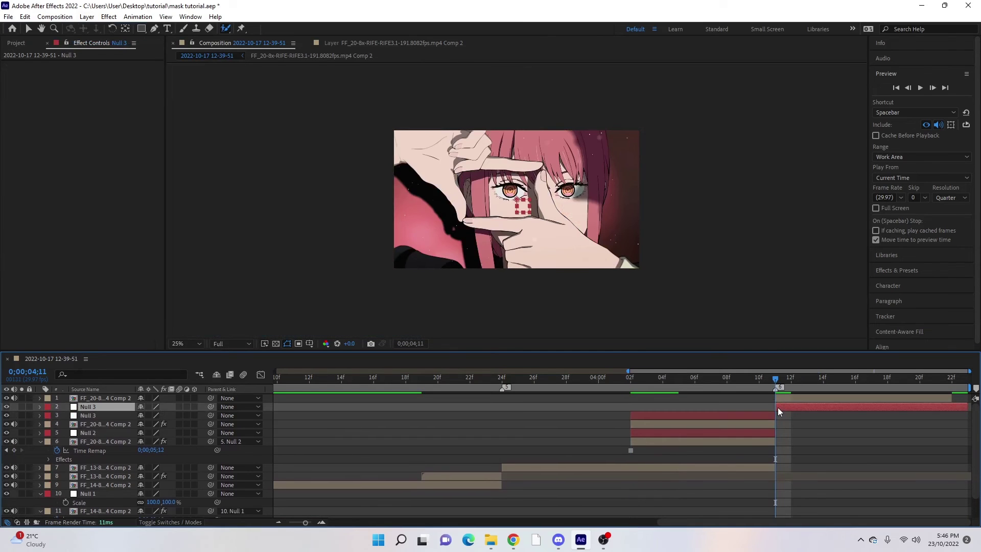
key(Delete)
Step: Parent the upper frozen FF_20 copy to Null 3, with the current time back at 0;00;04;02
drag(775, 380, 634, 387)
click(574, 412)
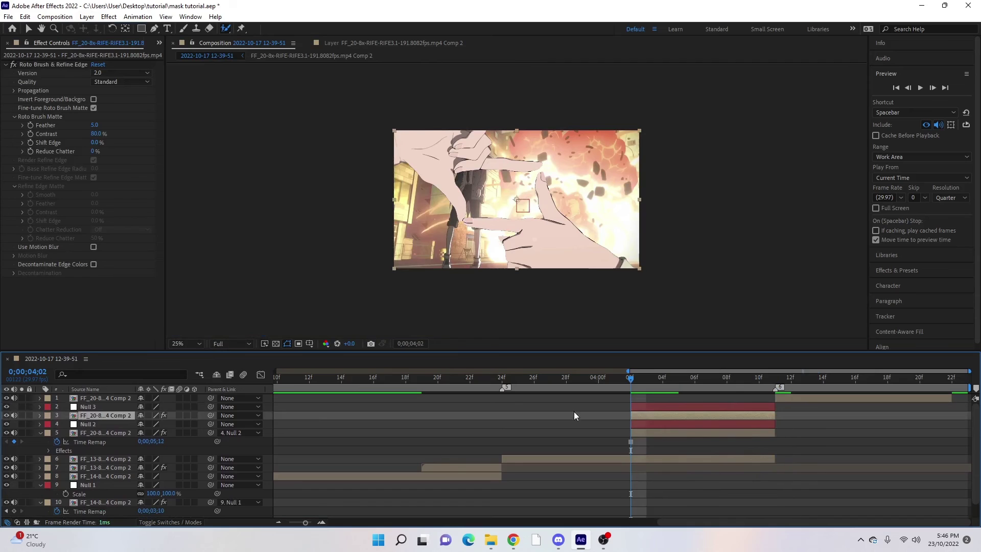
drag(211, 416, 93, 408)
Step: Separate Null 2's Position into X and Y and keyframe both at 0;00;04;02 and 0;00;04;10
click(630, 422)
click(637, 433)
click(632, 424)
key(p)
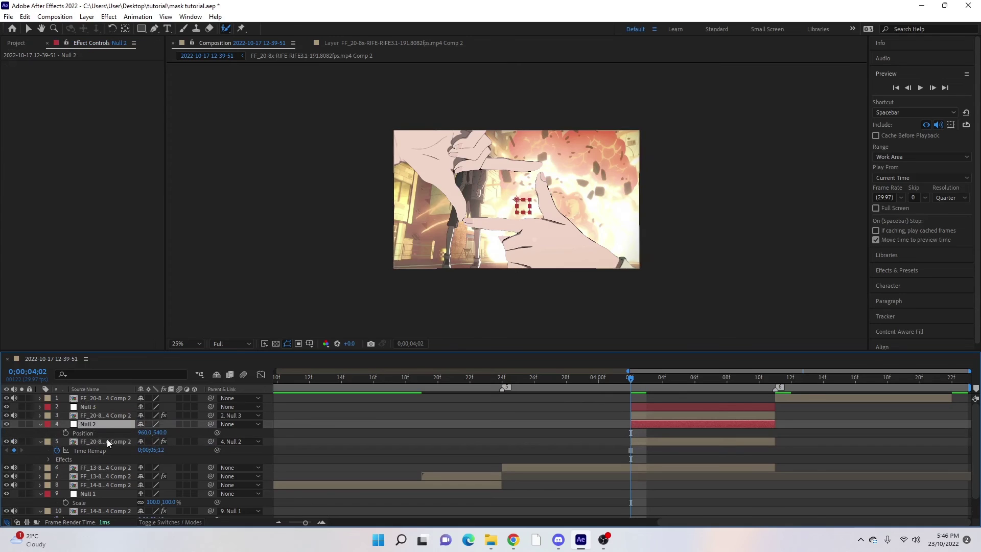
right_click(93, 434)
click(137, 305)
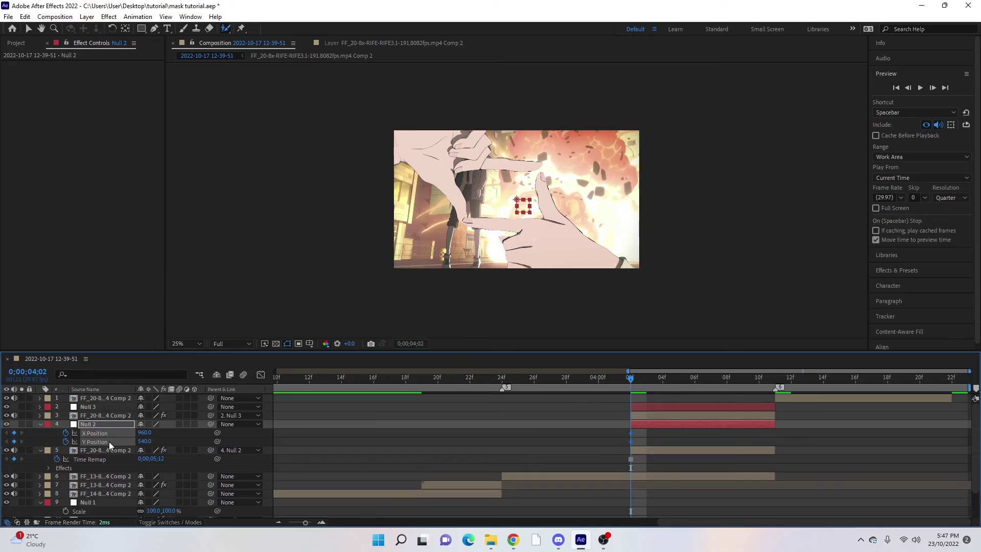
key(o)
click(14, 442)
click(14, 433)
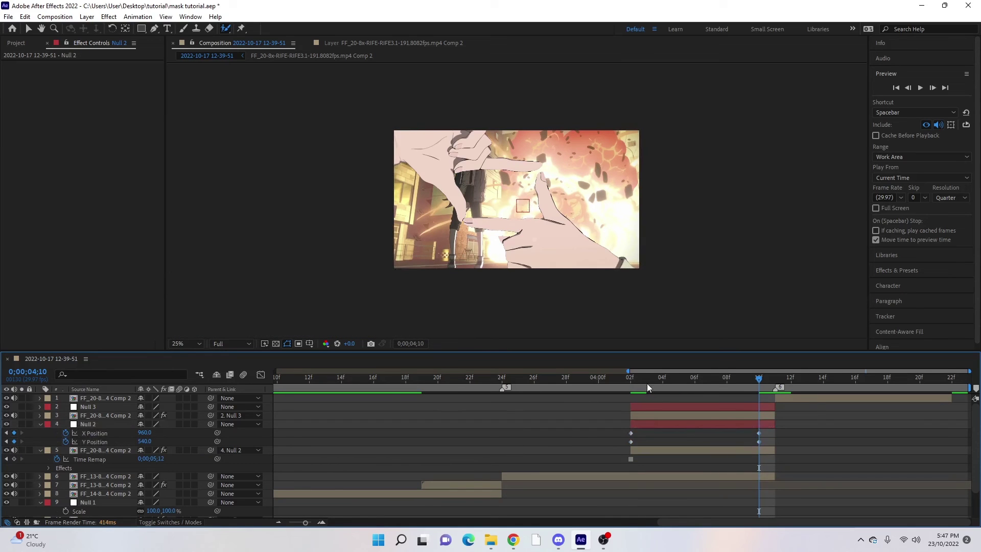
Step: At 0;00;04;02 move Null 2 down-right to about X 1812, Y 1132, and shift its end keyframes to 0;00;04;11
click(632, 388)
click(630, 433)
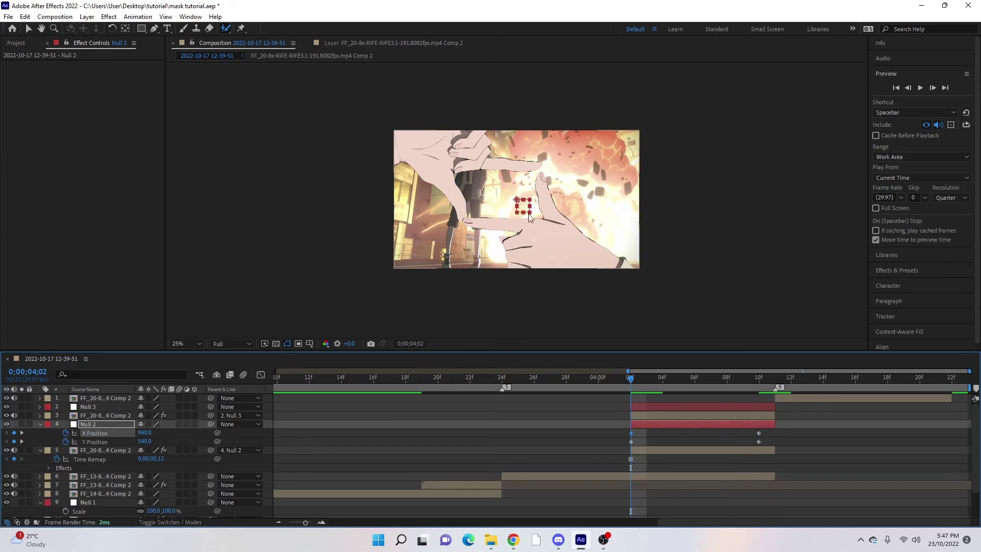
drag(624, 432, 638, 444)
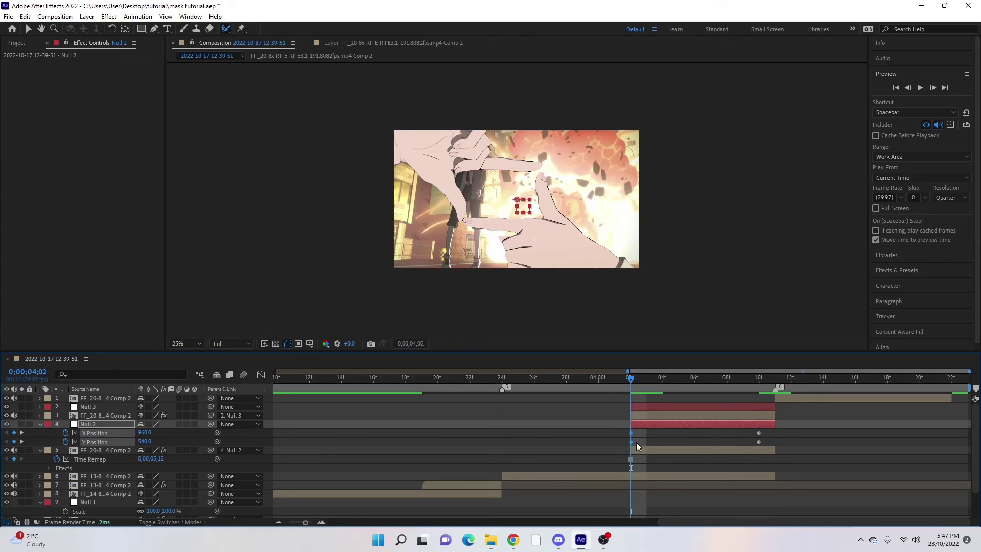
drag(518, 200, 626, 276)
drag(639, 385, 751, 428)
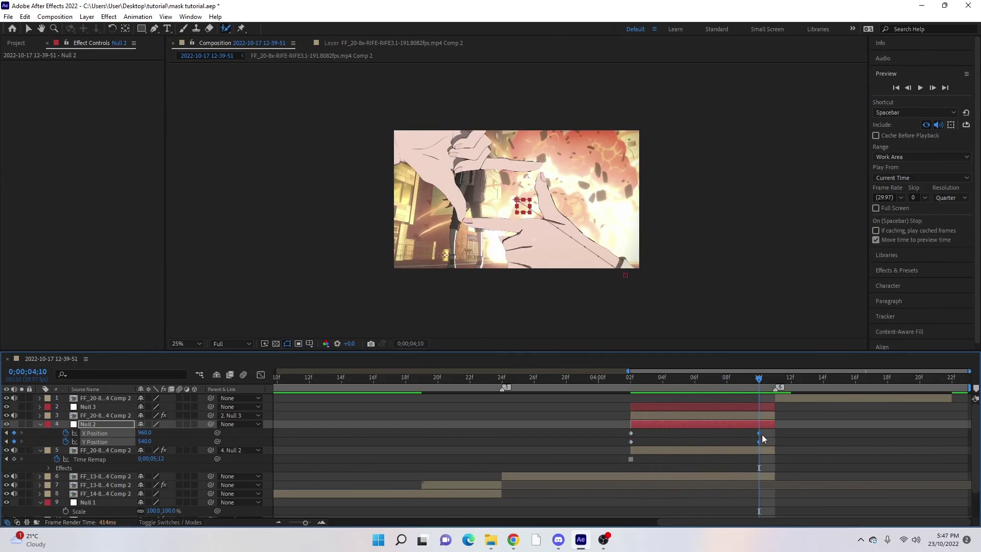
click(770, 434)
Step: Separate Null 3's Position into X and Y and keyframe both at 0;00;04;02 and 0;00;04;10
click(630, 383)
click(637, 407)
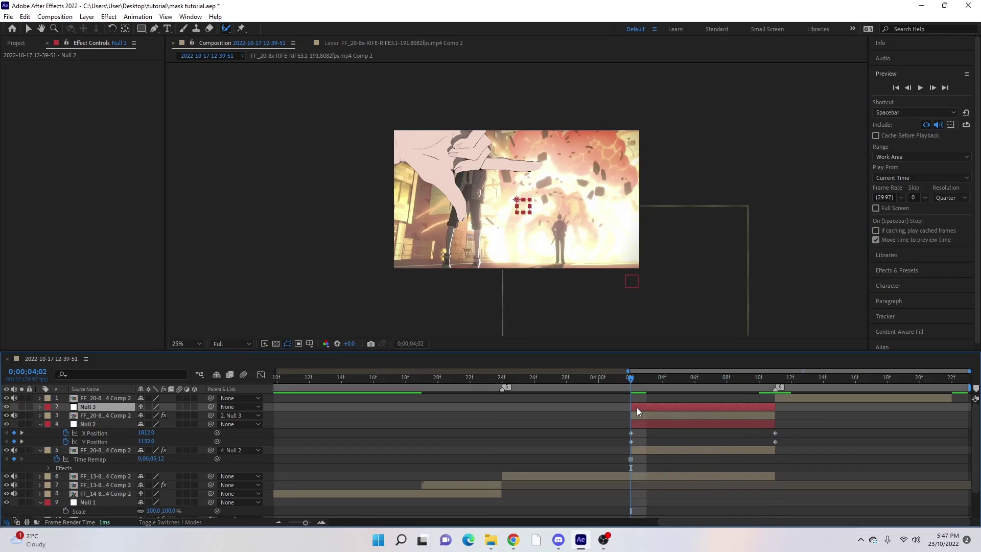
key(p)
right_click(88, 417)
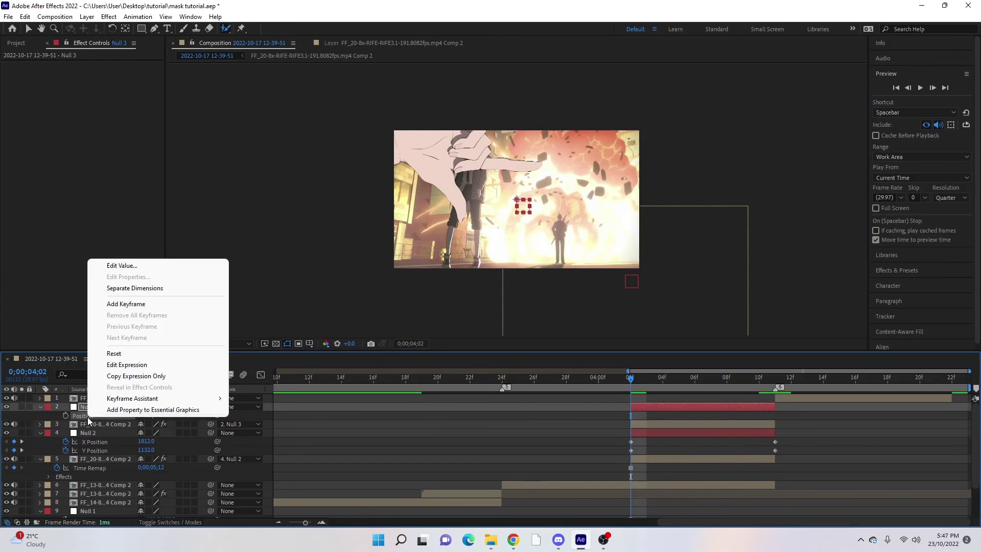
click(128, 288)
click(65, 415)
key(o)
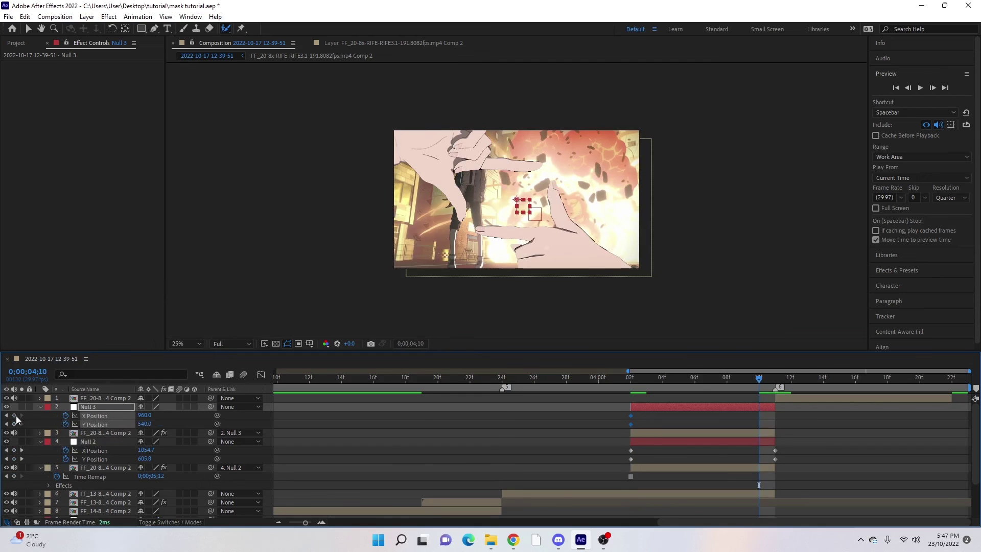
Step: At 0;00;04;02 move Null 3 up-left to about X 380, Y 168 so the upper hand starts outside the frame
click(633, 381)
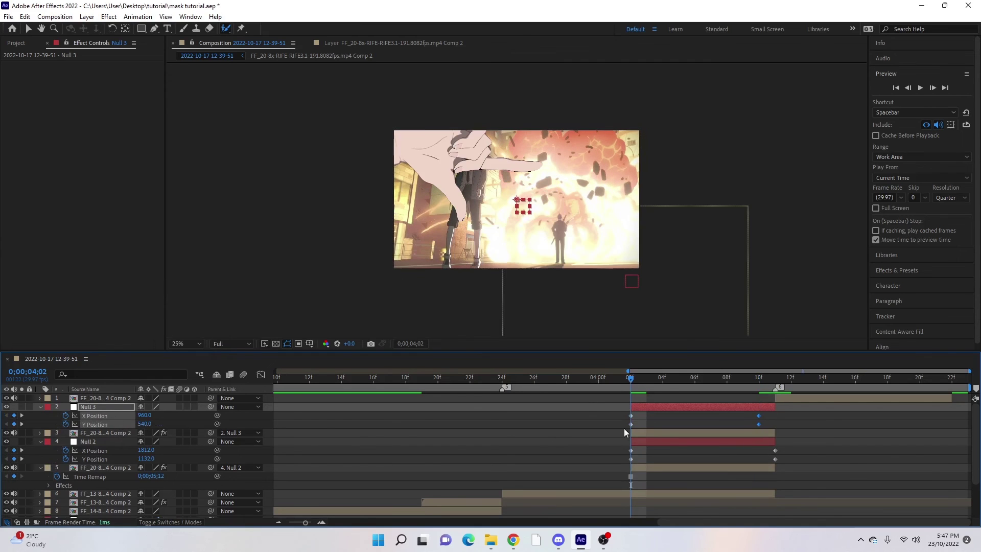
drag(518, 205, 444, 159)
click(650, 415)
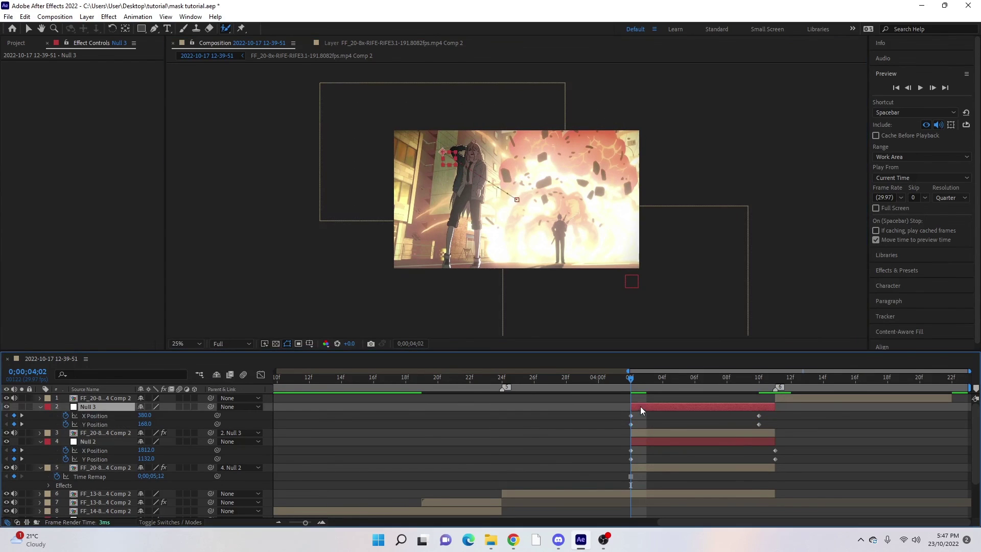
Step: Preview both hands sliding into the frame from 0;00;04;02
mouse_move(630, 376)
mouse_down()
mouse_move(802, 388)
mouse_move(623, 394)
mouse_up()
drag(784, 397, 630, 396)
key(space)
Step: Easy-ease all of Null 2's position keyframes and reshape its X Position graph to start steeply and slow towards the end
drag(621, 449, 809, 460)
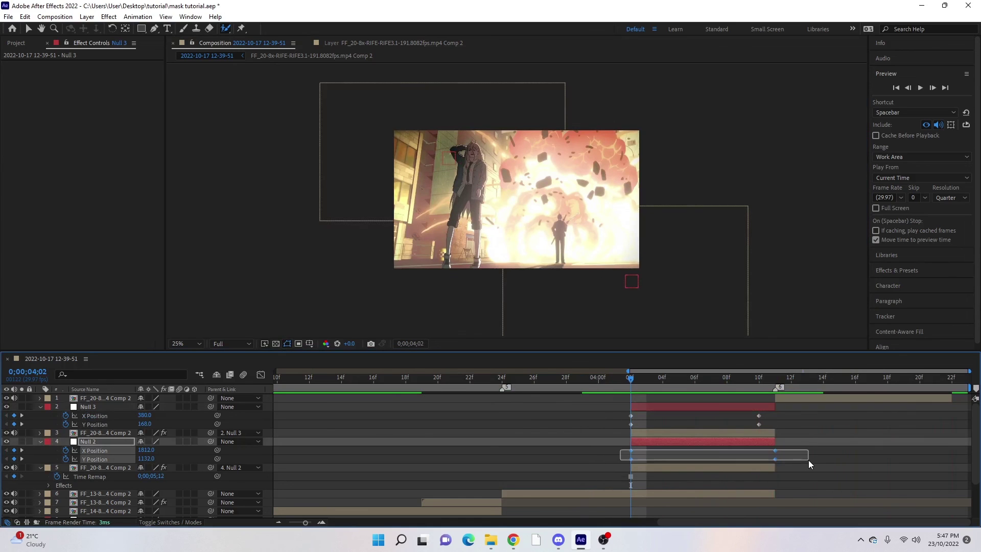
key(F9)
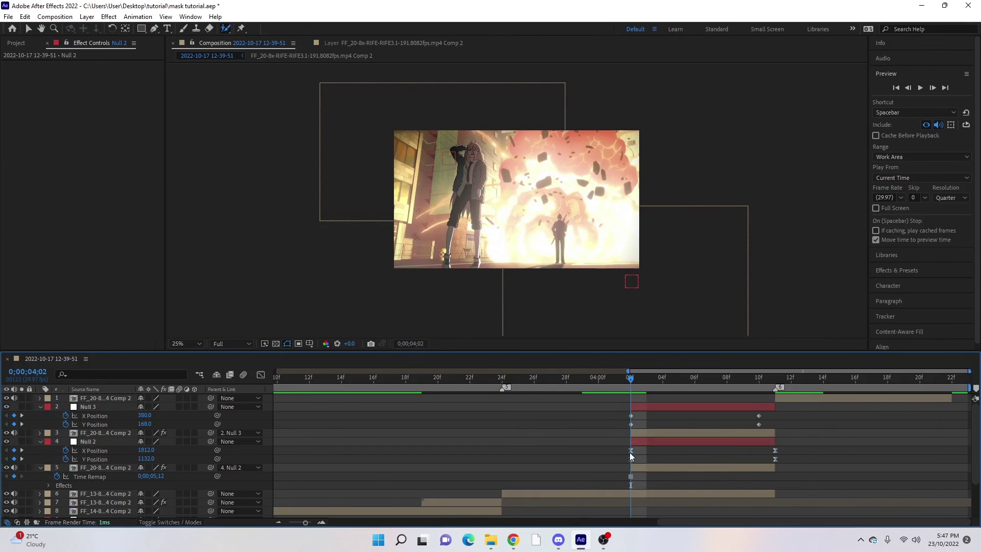
click(260, 375)
drag(679, 405, 636, 436)
drag(727, 494, 732, 490)
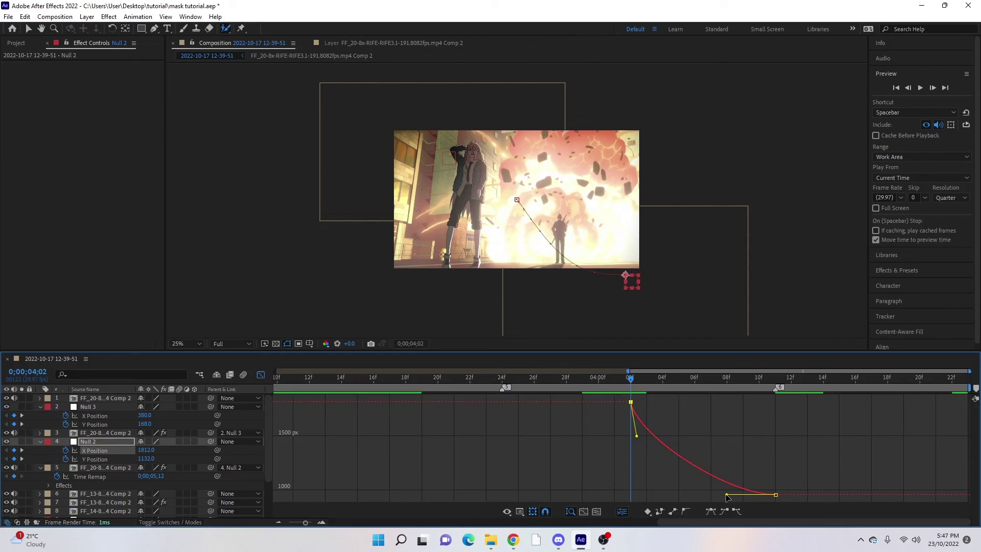
Step: Reshape Null 2's Y Position graph to start steeply and level out gently at the last keyframe
click(100, 459)
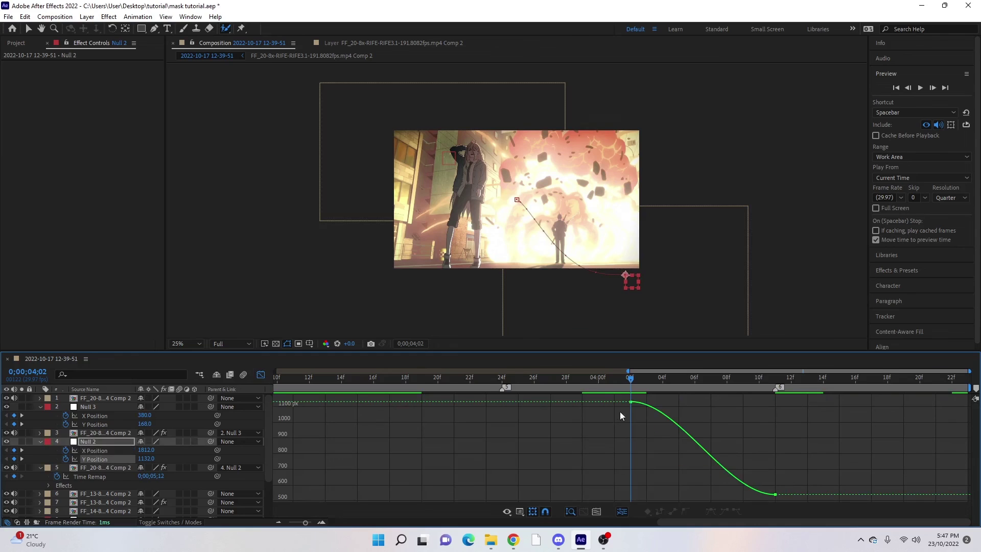
click(631, 402)
drag(679, 404, 641, 436)
click(729, 496)
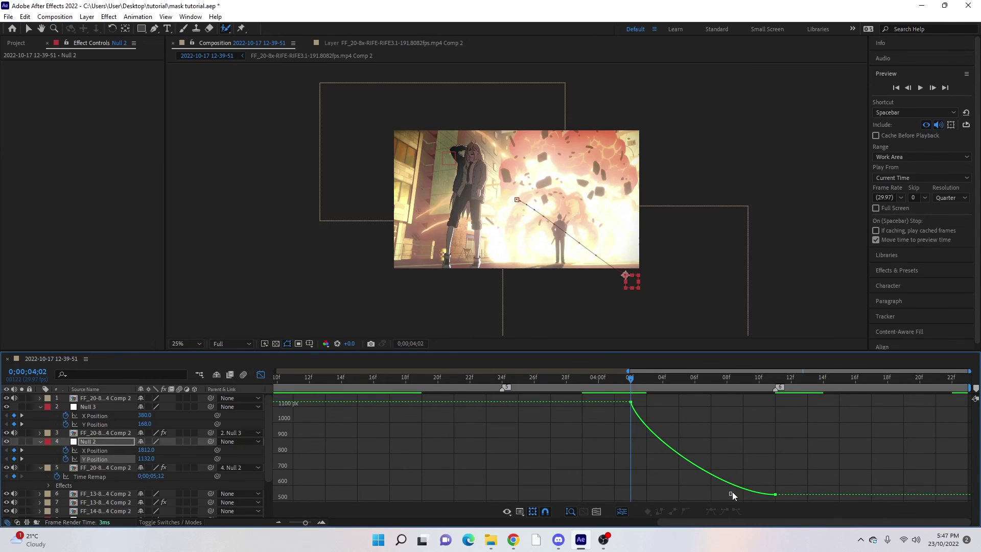
Step: Easy-ease Null 3's X Position keyframes and bend the curve to rise quickly and flatten at the end
click(94, 415)
click(630, 495)
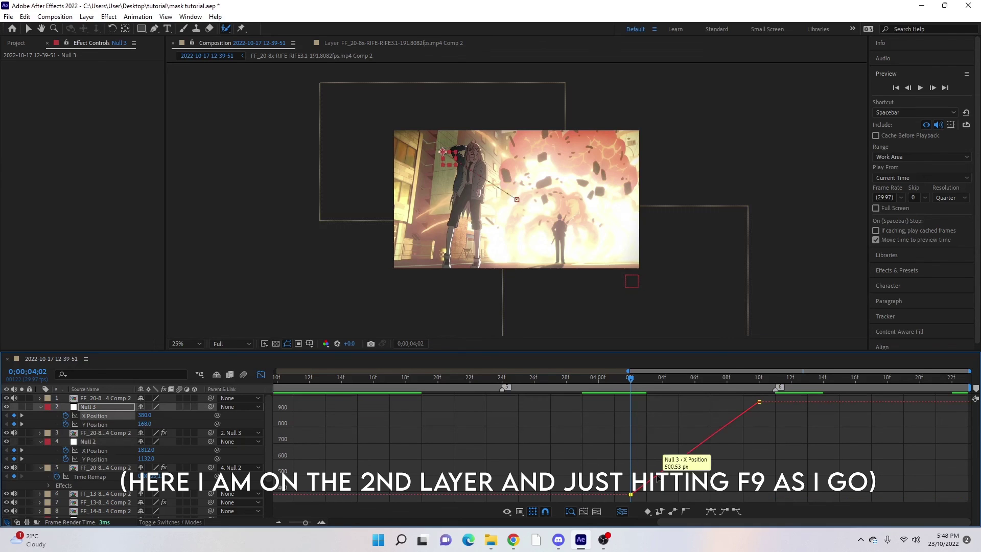
drag(674, 495, 635, 473)
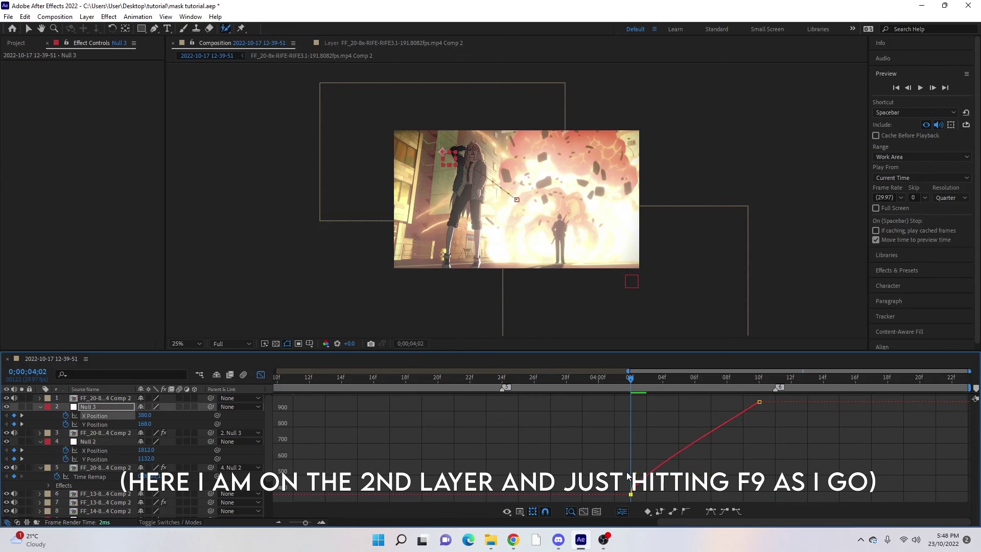
key(ctrl+z)
key(ctrl+shift+z)
click(758, 403)
drag(759, 402, 716, 409)
drag(635, 473, 635, 467)
Step: Easy-ease Null 3's Y Position keyframes with a fast start and gentle end, and return to the layer bar view
click(100, 423)
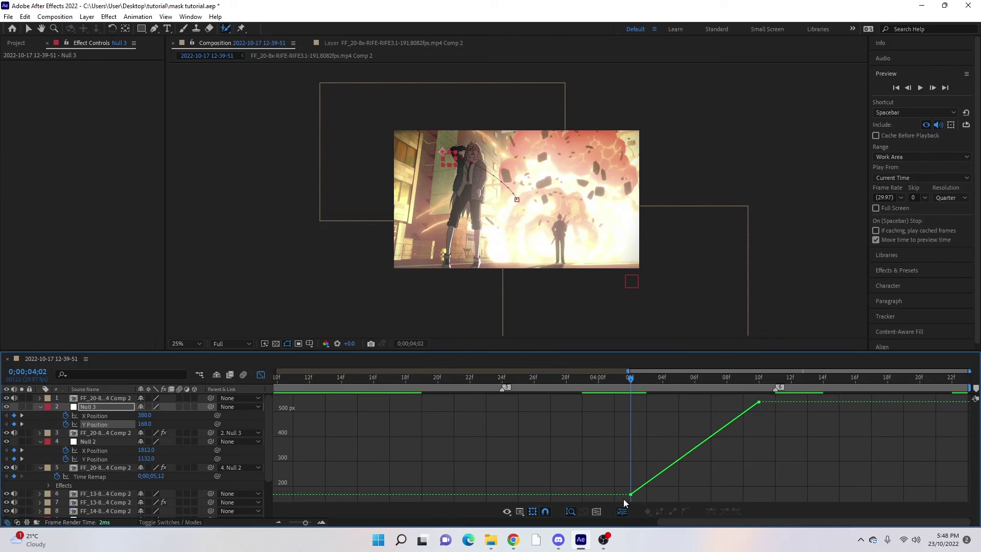
drag(631, 494, 633, 469)
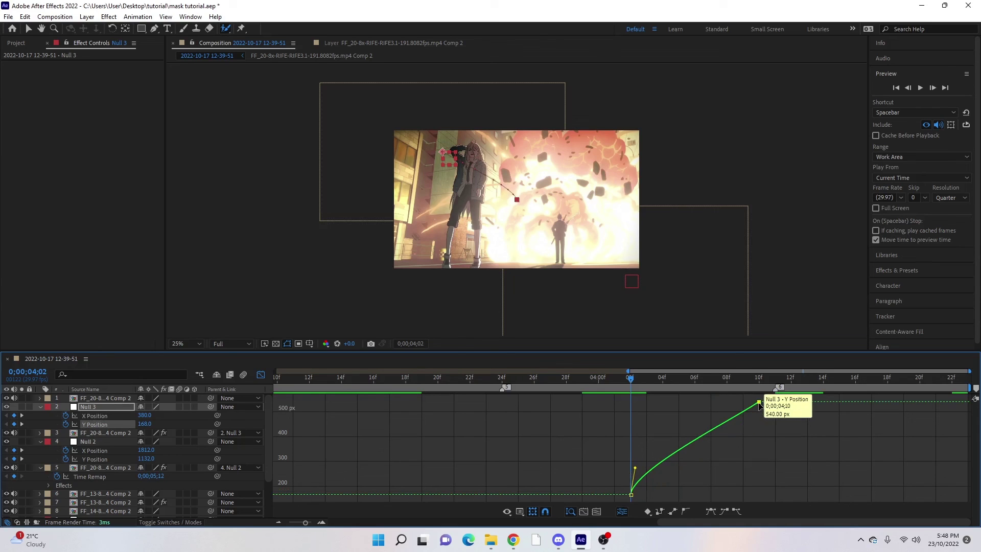
drag(759, 402, 713, 409)
click(724, 407)
drag(716, 402, 723, 404)
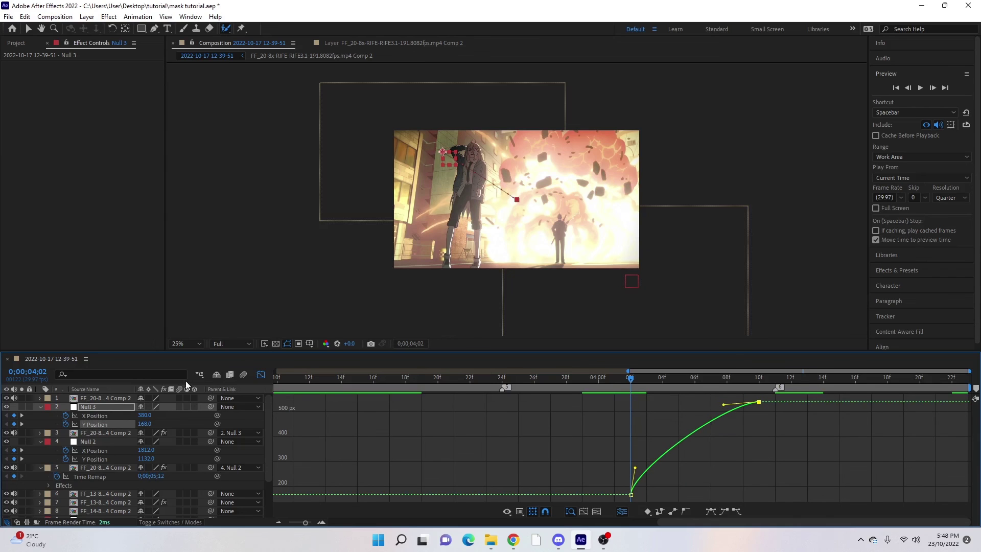
click(261, 374)
Step: Play and scrub through the eased hand transition between 0;00;04;02 and 0;00;04;11 to check its motion
key(space)
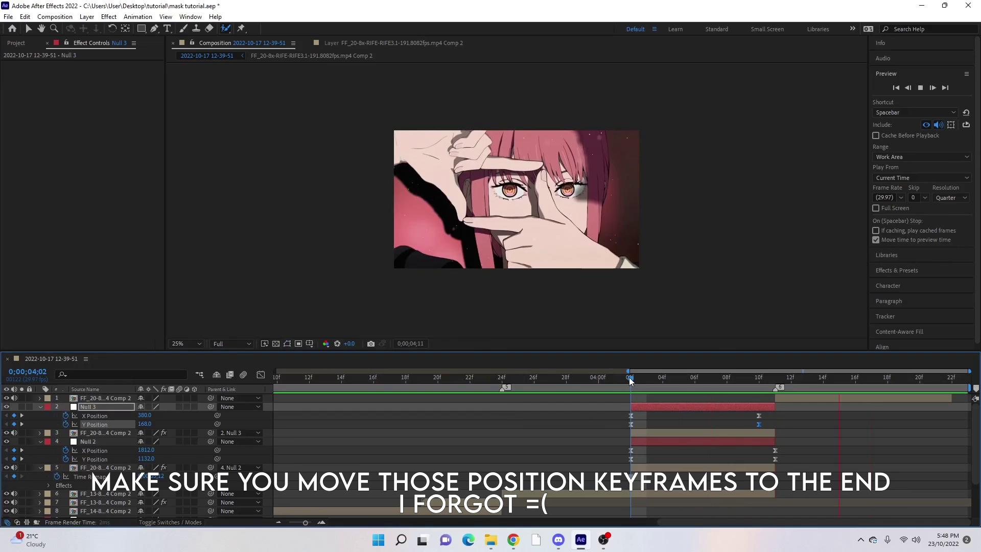
drag(631, 382, 751, 422)
drag(746, 378, 781, 395)
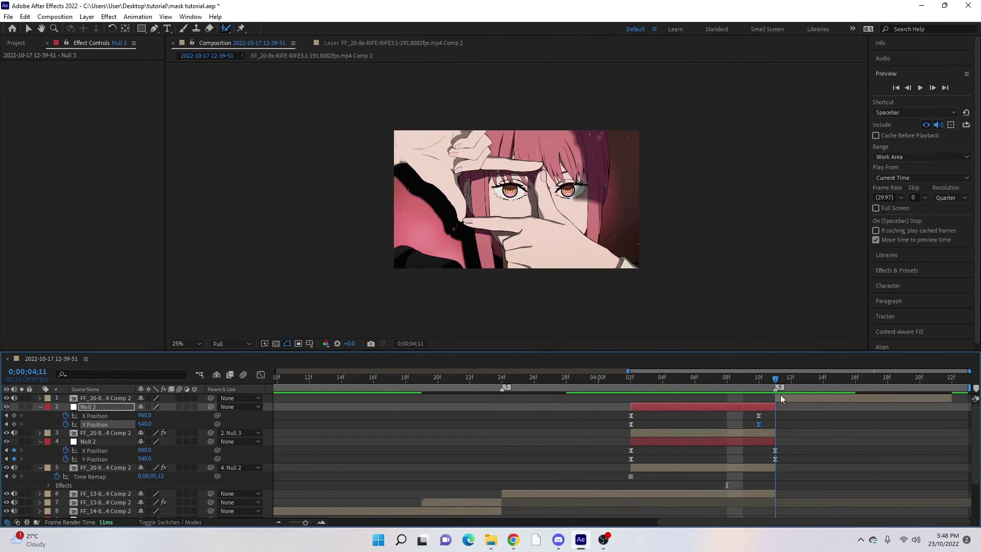
click(783, 396)
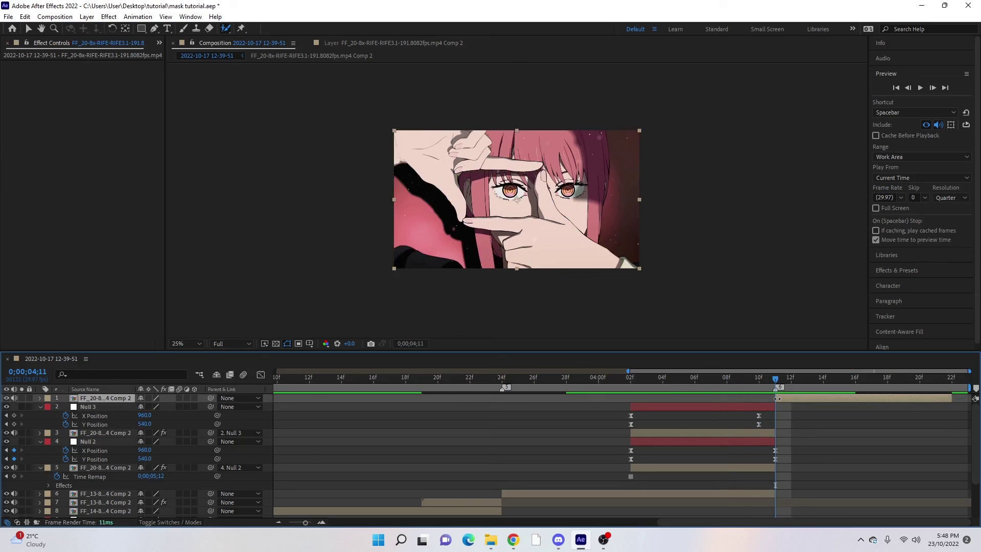
drag(776, 382, 759, 415)
key(space)
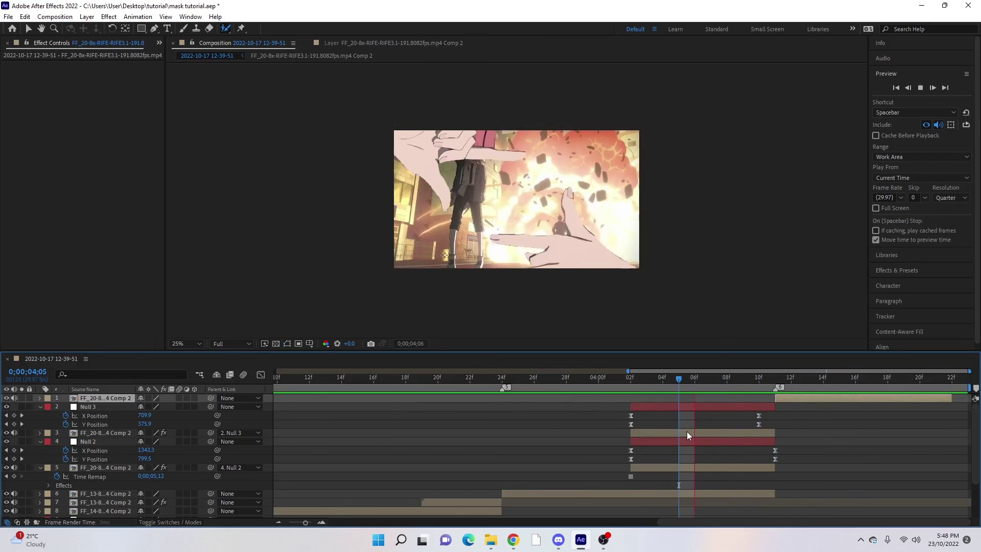